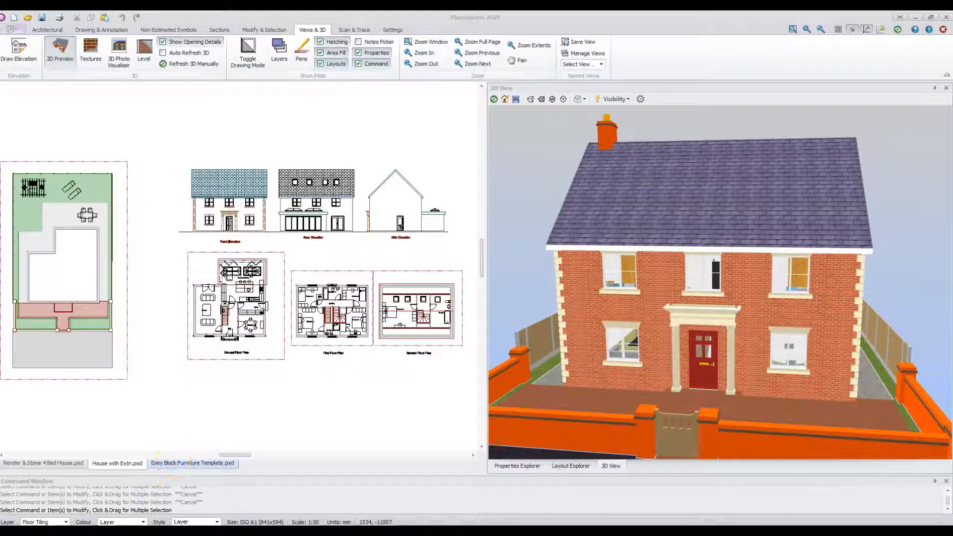
Open the House with Extn model in the 3D Photo Visualiser.
{"action": "left_click", "coordinate": [164, 464]}
{"action": "left_click", "coordinate": [292, 136]}
{"action": "left_click", "coordinate": [314, 31]}
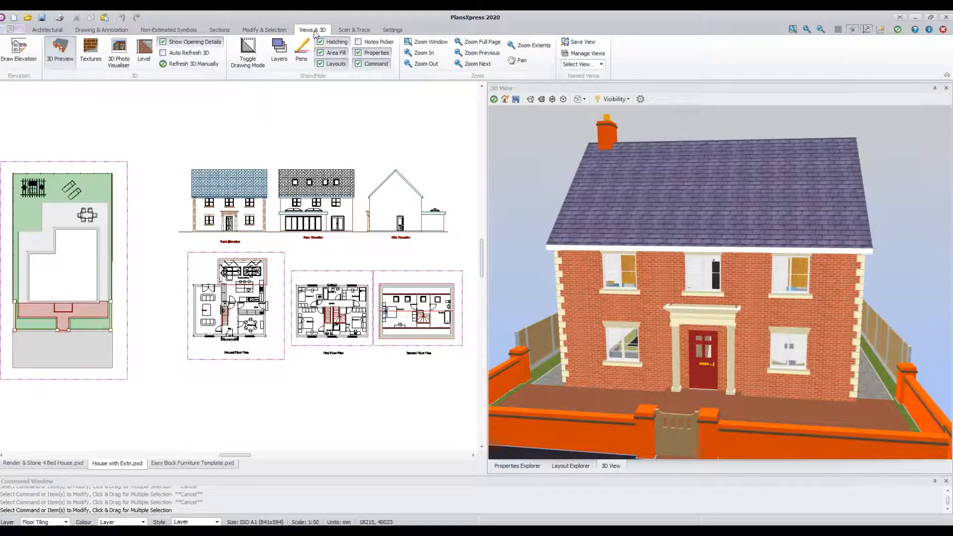
{"action": "left_click", "coordinate": [121, 54]}
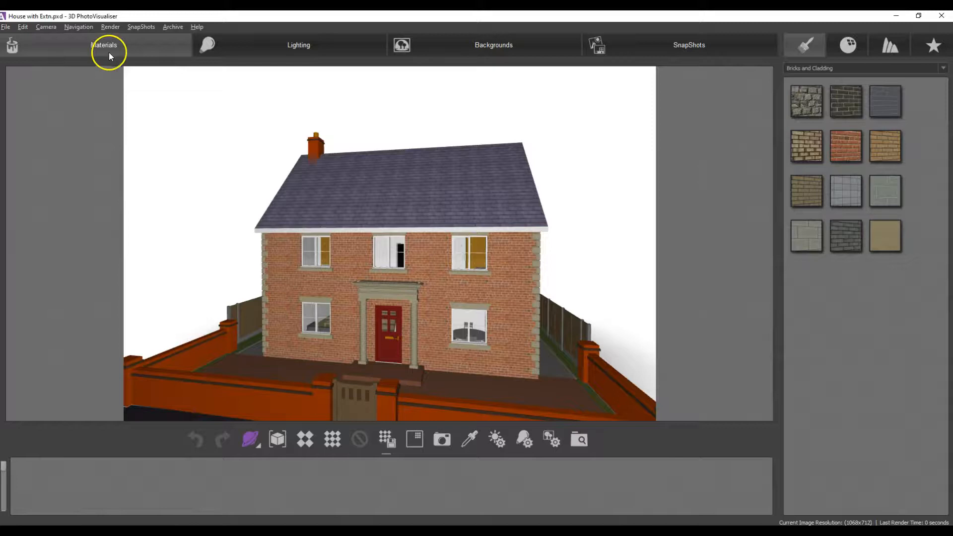
Set the model style to Architectural in the general preferences.
{"action": "left_click_drag", "start_coordinate": [219, 273], "coordinate": [263, 273]}
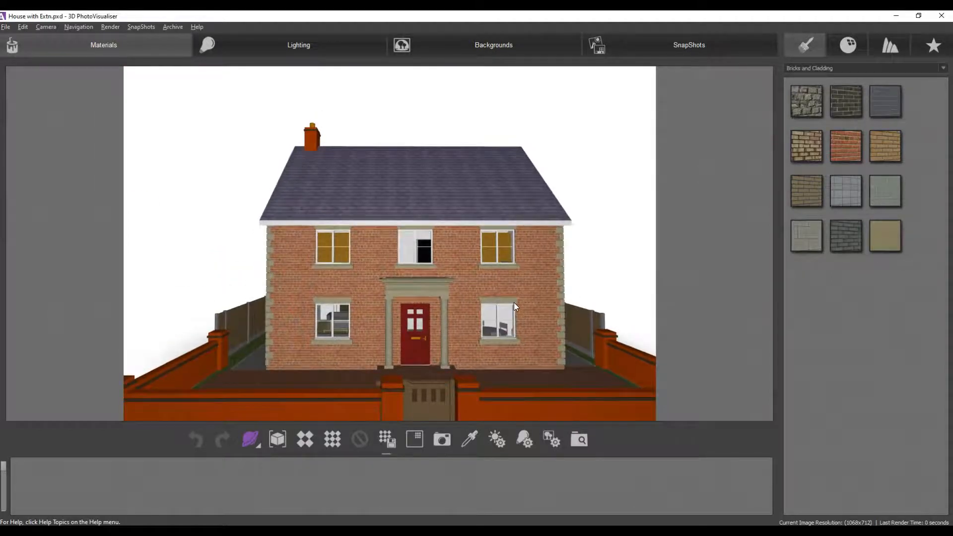
{"action": "left_click", "coordinate": [6, 26]}
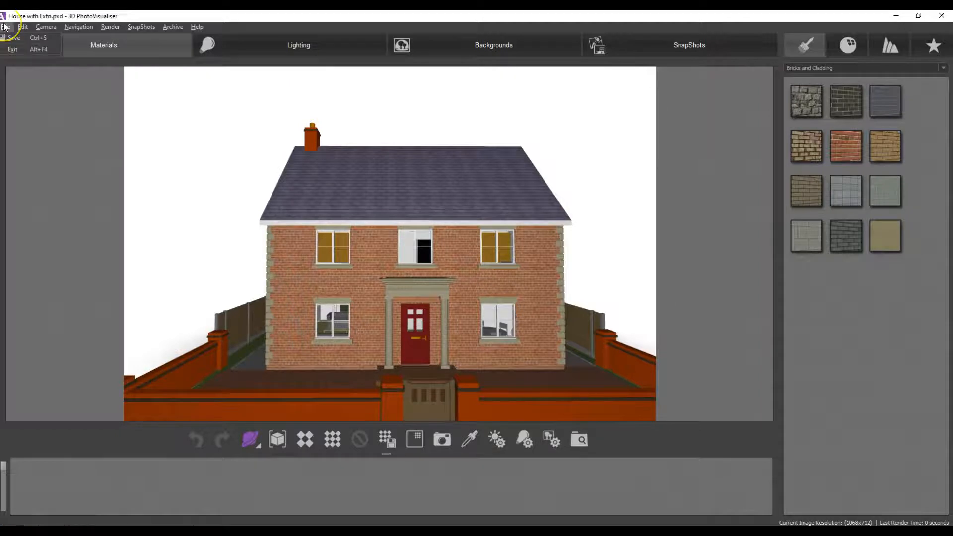
{"action": "left_click", "coordinate": [23, 27]}
{"action": "left_click", "coordinate": [21, 72]}
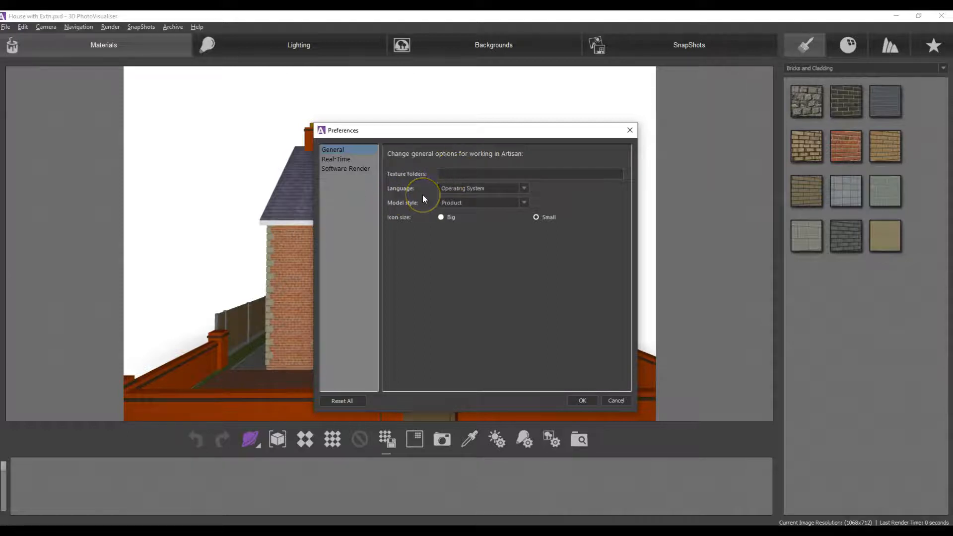
{"action": "left_click", "coordinate": [525, 204]}
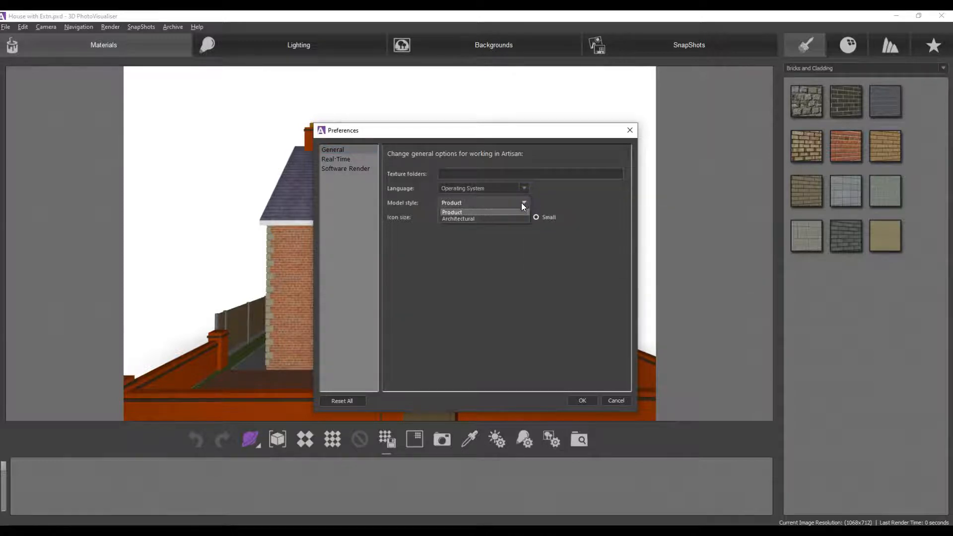
{"action": "left_click", "coordinate": [510, 219]}
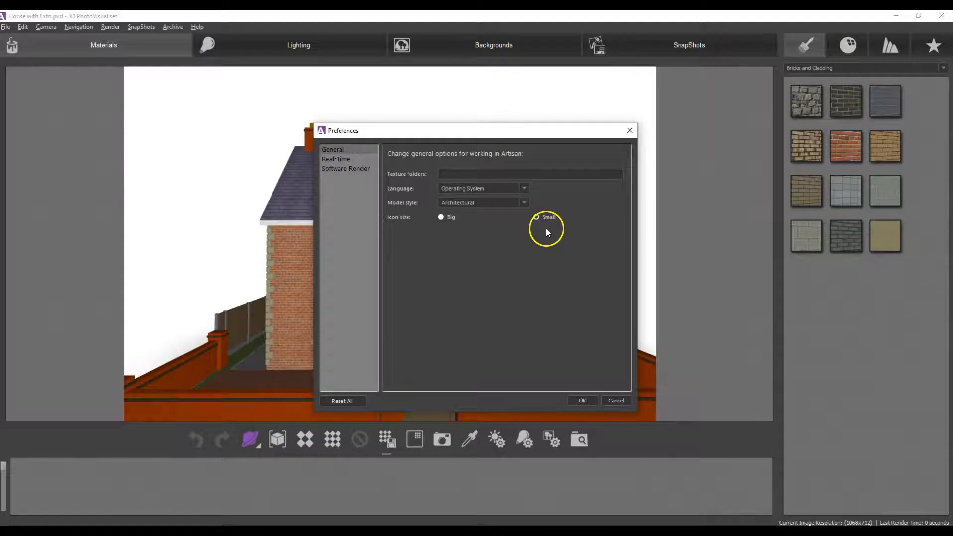
{"action": "left_click", "coordinate": [590, 401]}
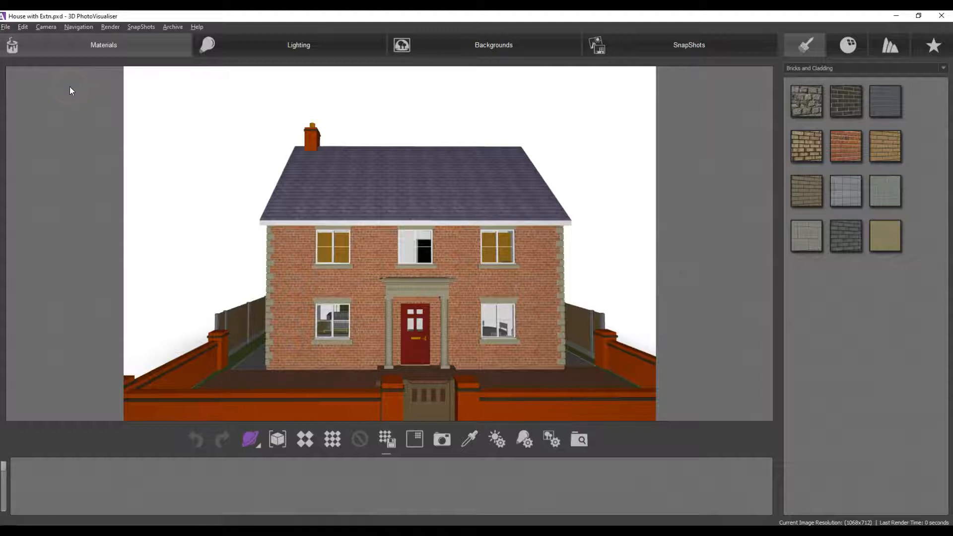
Set the camera's aspect ratio to 16:9.
{"action": "left_click", "coordinate": [45, 27]}
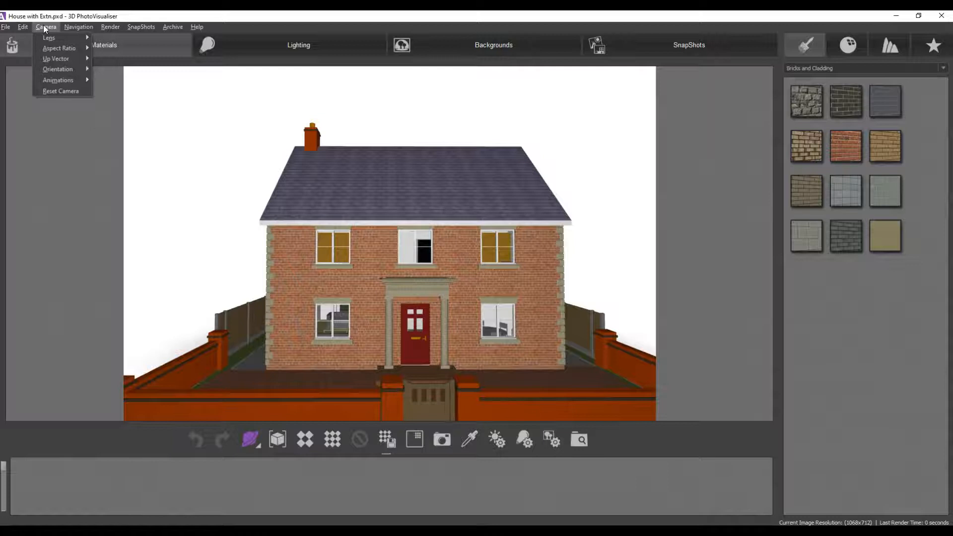
{"action": "mouse_move", "coordinate": [56, 38]}
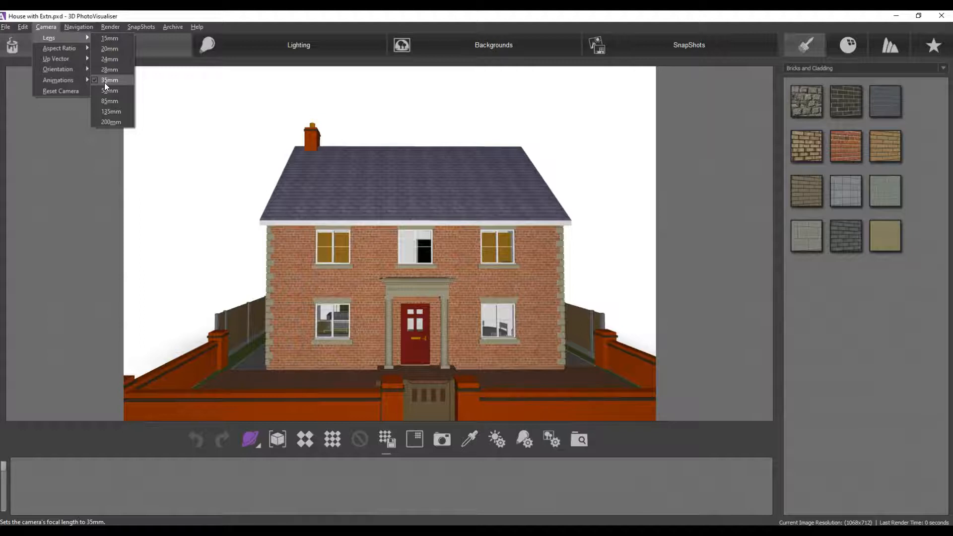
{"action": "left_click", "coordinate": [87, 50]}
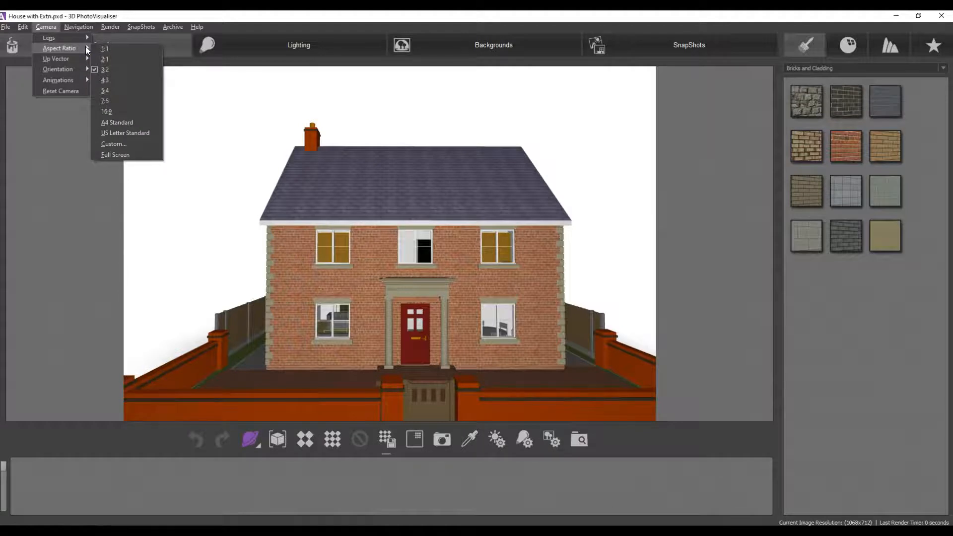
{"action": "left_click", "coordinate": [106, 113]}
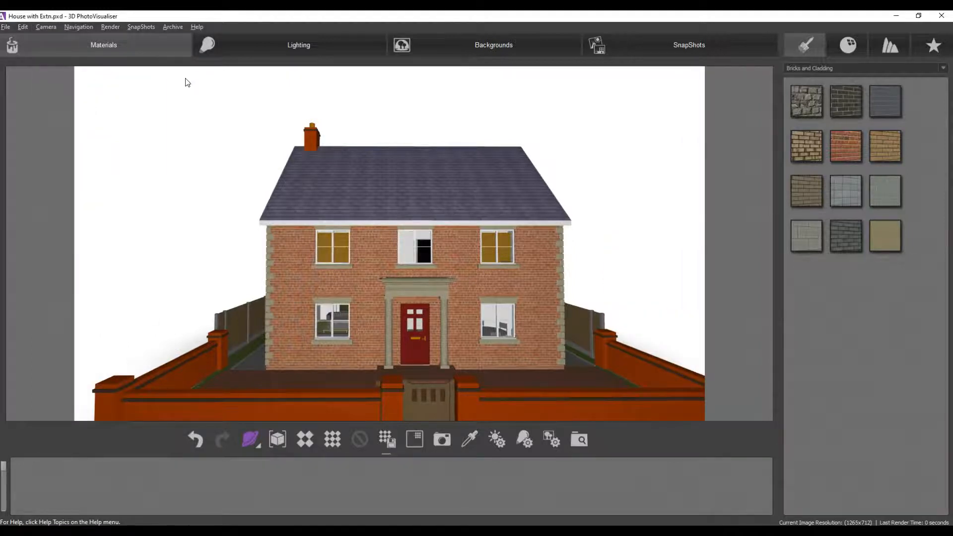
Play the turntable camera animation around the house and stop it with the rear extension in view.
{"action": "left_click", "coordinate": [47, 27]}
{"action": "mouse_move", "coordinate": [56, 69]}
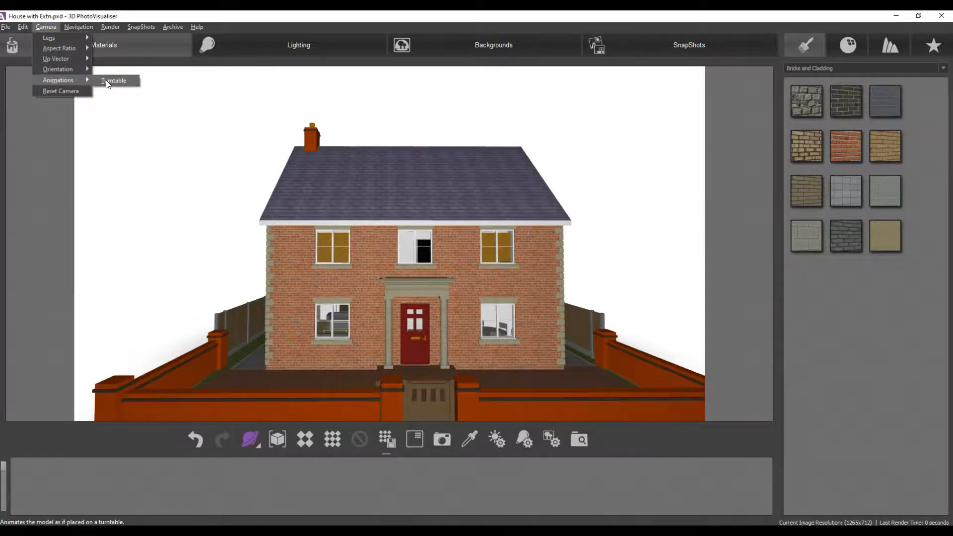
{"action": "left_click", "coordinate": [107, 80]}
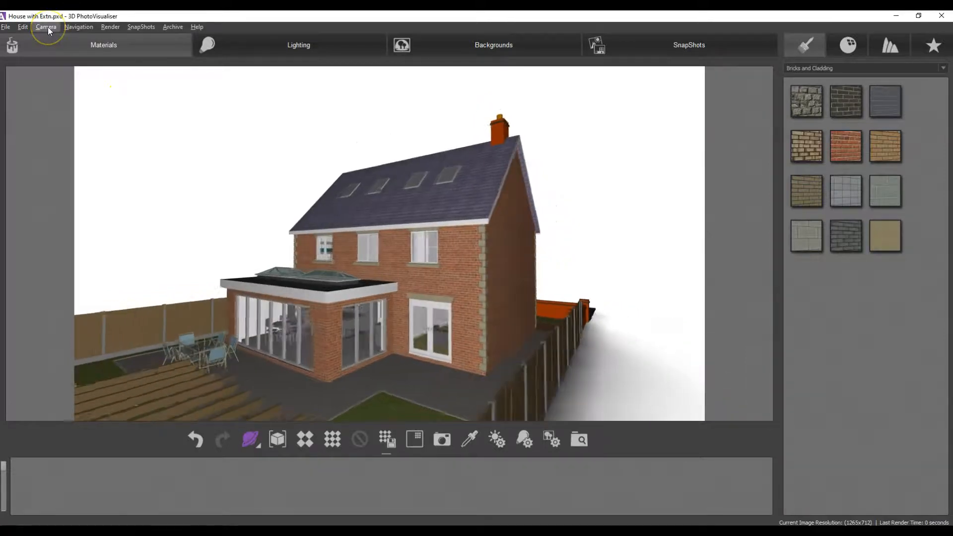
{"action": "left_click", "coordinate": [49, 27]}
{"action": "mouse_move", "coordinate": [56, 79]}
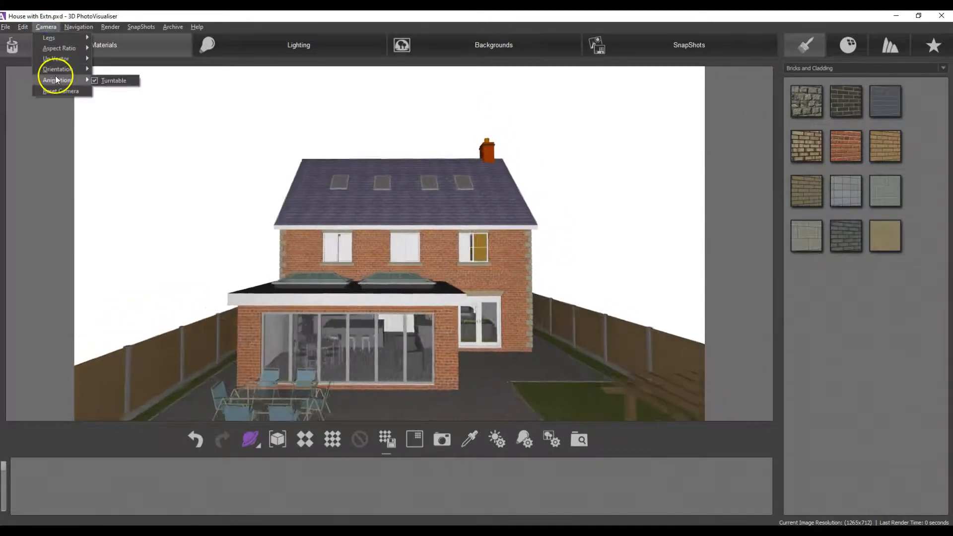
{"action": "left_click", "coordinate": [100, 81]}
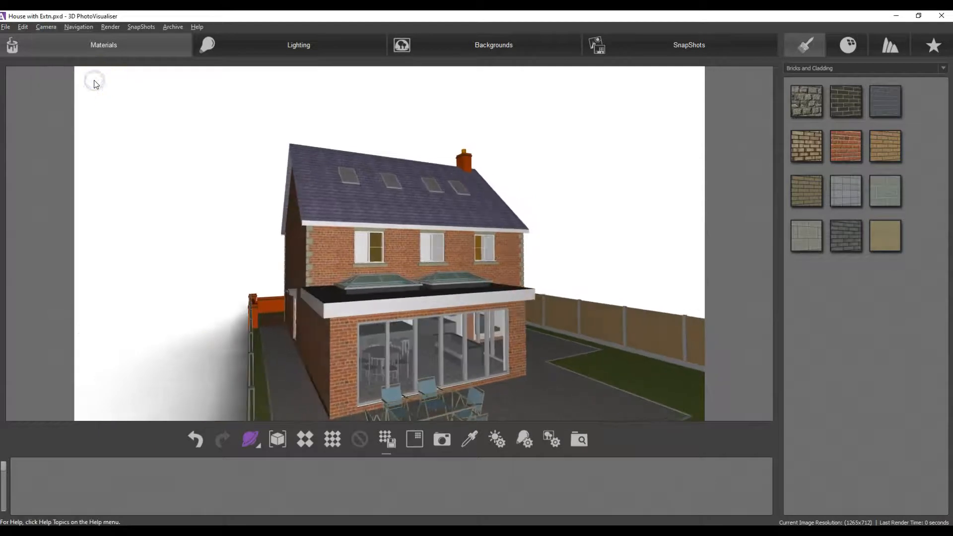
{"action": "left_click", "coordinate": [47, 28]}
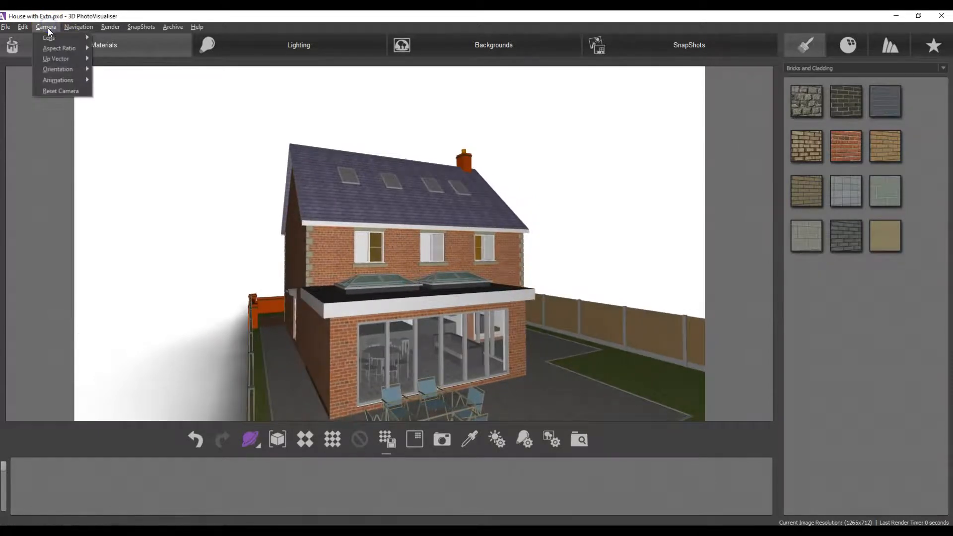
{"action": "mouse_move", "coordinate": [71, 28]}
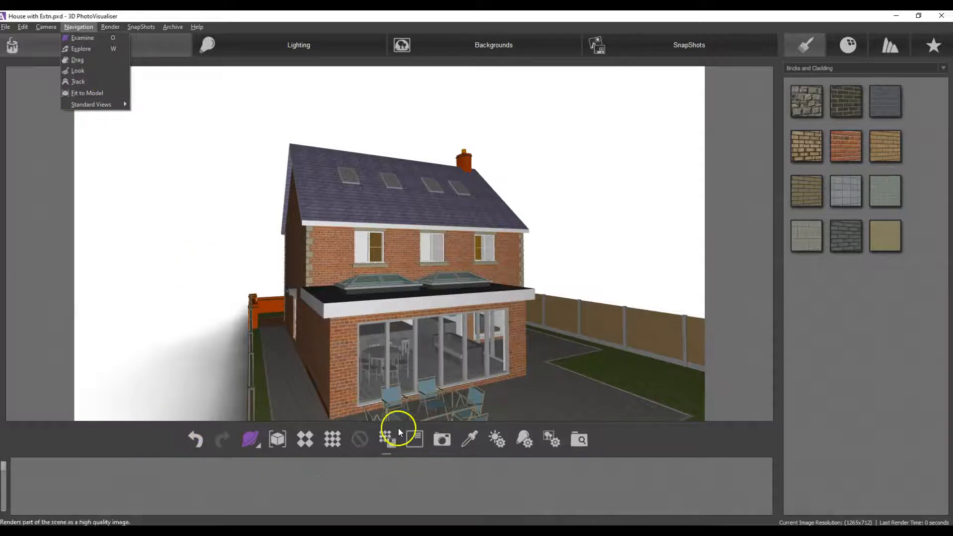
{"action": "left_click", "coordinate": [259, 446]}
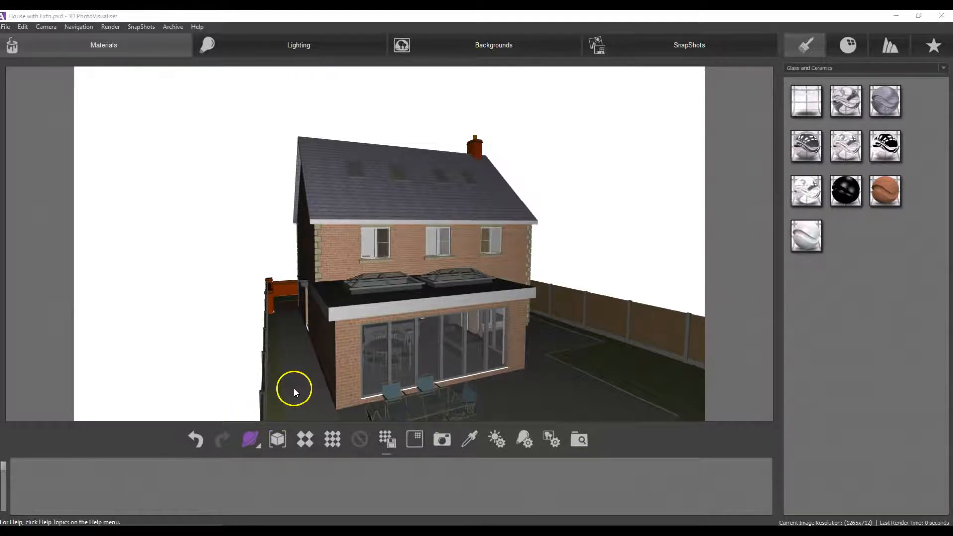
Apply the yellow brick from Bricks and Cladding to the house walls, and replace it with the red brick.
{"action": "left_click_drag", "start_coordinate": [294, 388], "coordinate": [308, 346]}
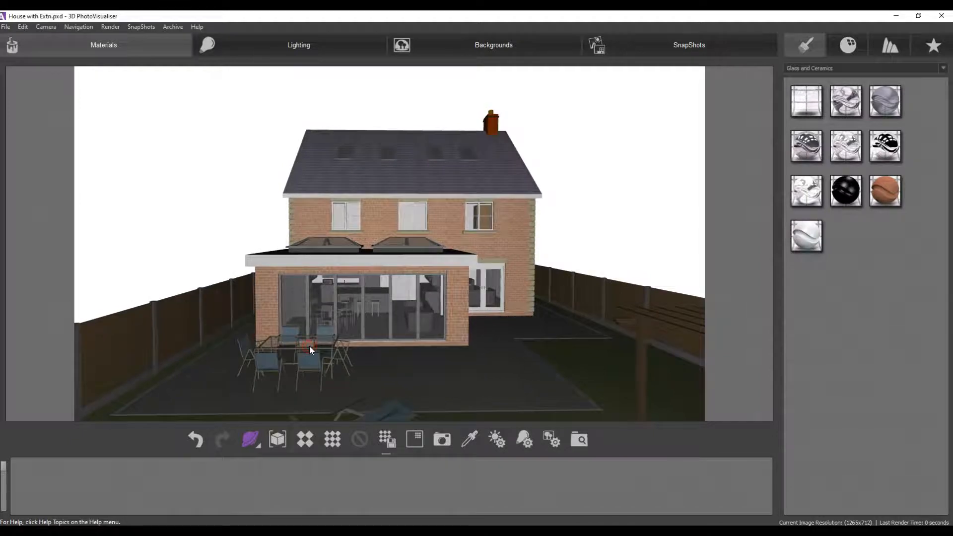
{"action": "left_click_drag", "start_coordinate": [395, 322], "coordinate": [393, 334]}
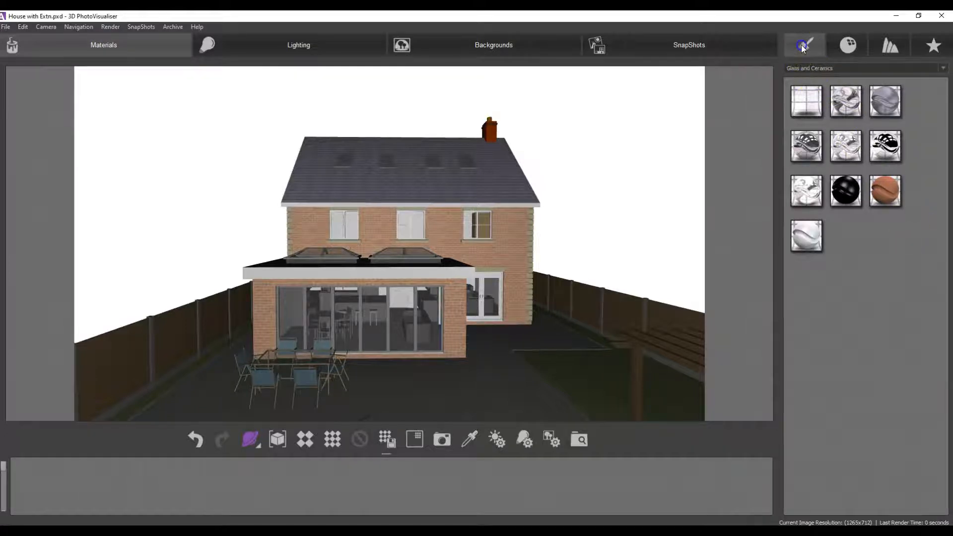
{"action": "left_click", "coordinate": [943, 69]}
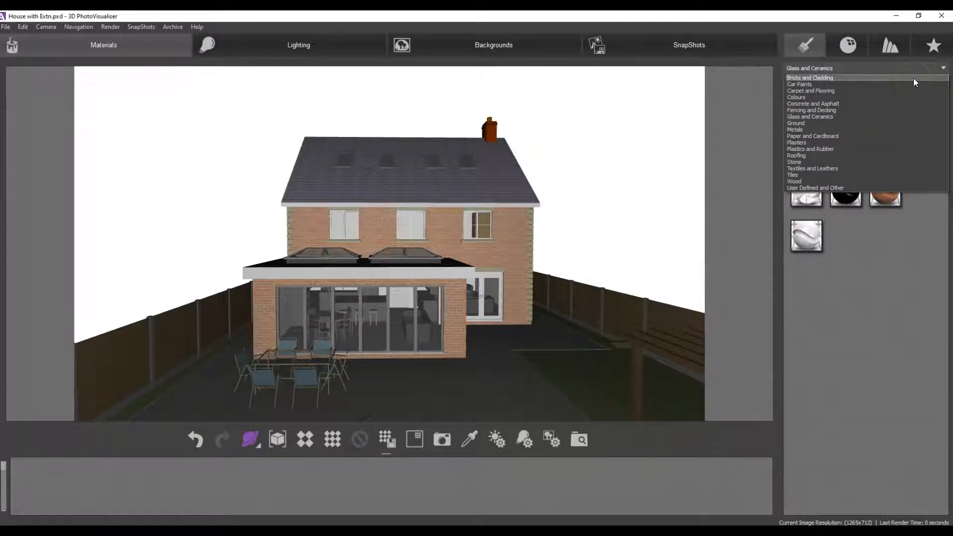
{"action": "left_click", "coordinate": [916, 78]}
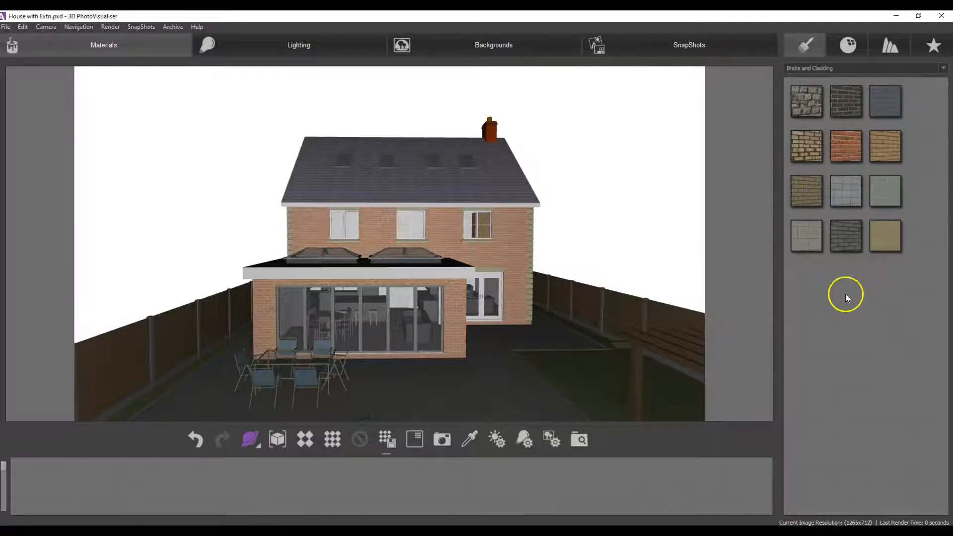
{"action": "left_click_drag", "start_coordinate": [883, 148], "coordinate": [500, 252]}
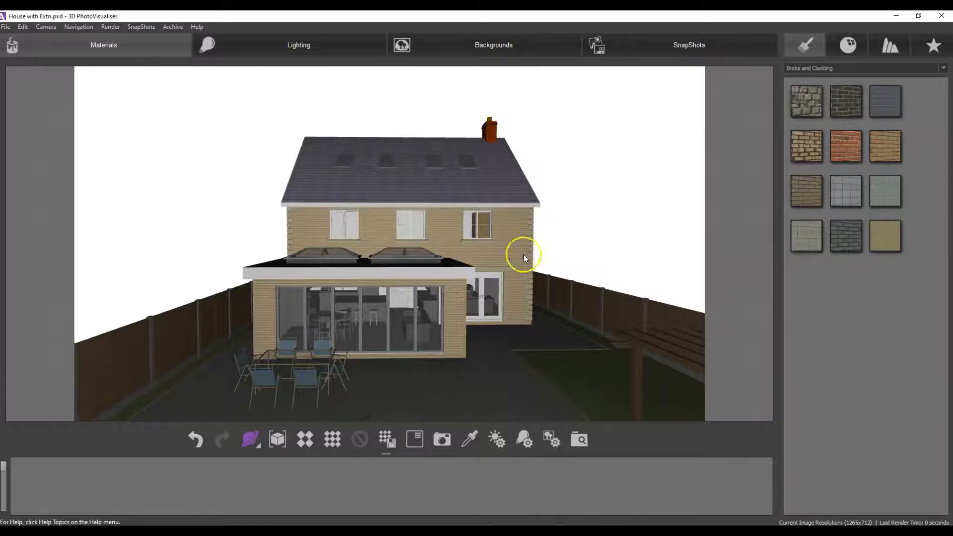
{"action": "left_click_drag", "start_coordinate": [845, 152], "coordinate": [502, 251]}
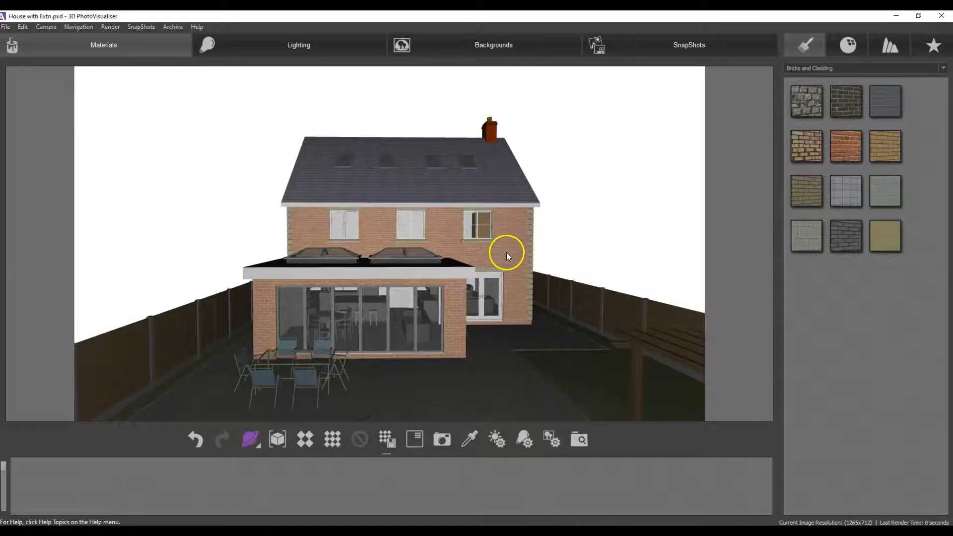
Apply the first red tile material from the Roofing category to the main roof.
{"action": "left_click", "coordinate": [943, 68]}
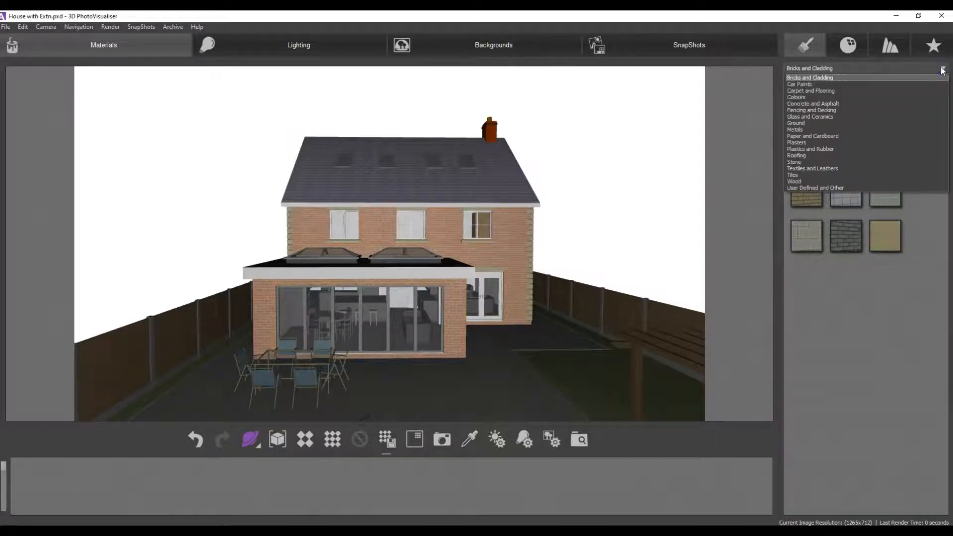
{"action": "left_click", "coordinate": [813, 156]}
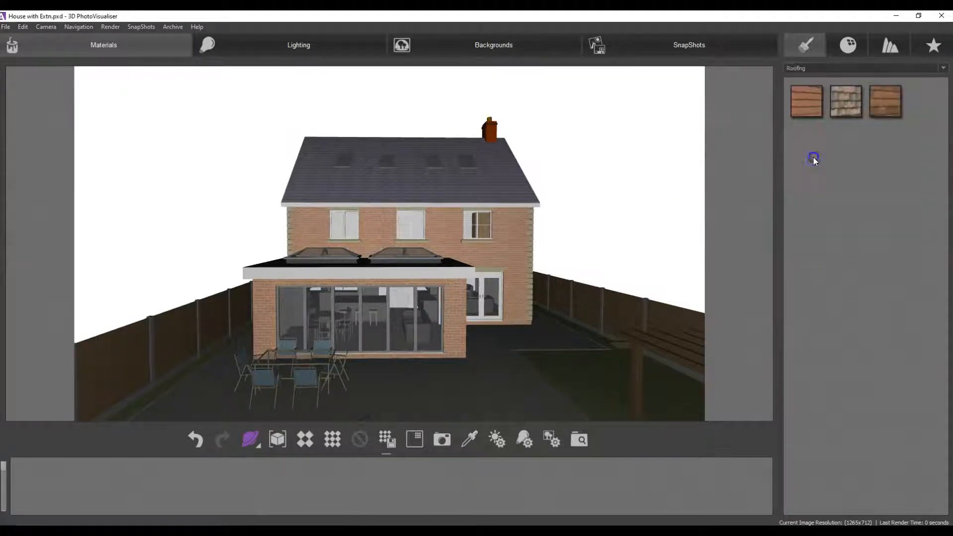
{"action": "left_click_drag", "start_coordinate": [808, 104], "coordinate": [442, 189]}
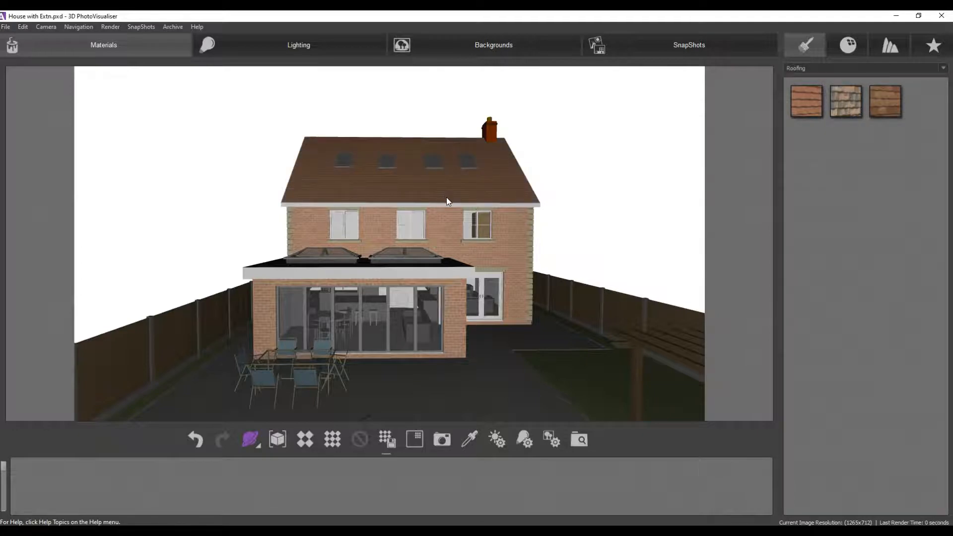
{"action": "left_click", "coordinate": [865, 157]}
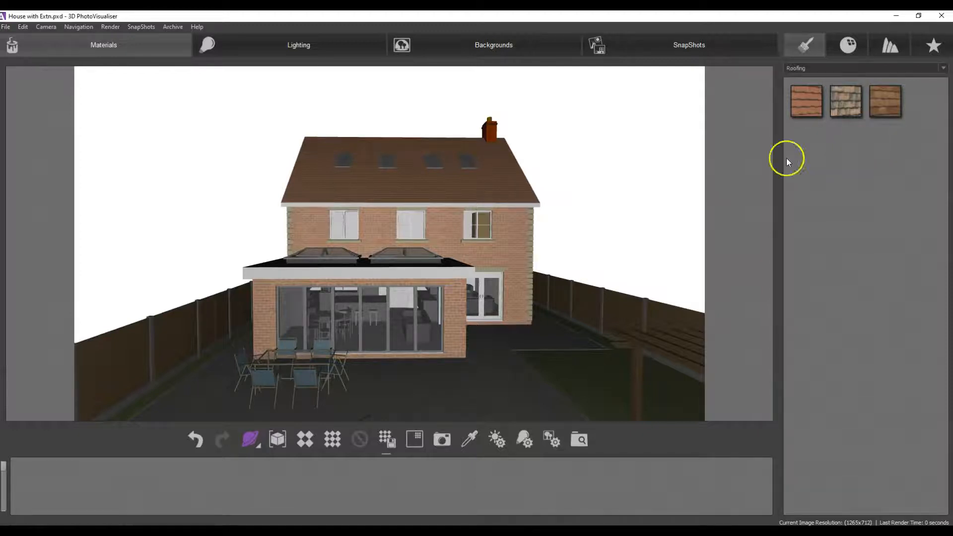
Edit the main roof's material to use the texture file Slate Tile04.jpg from the roofing folder.
{"action": "left_click", "coordinate": [448, 187]}
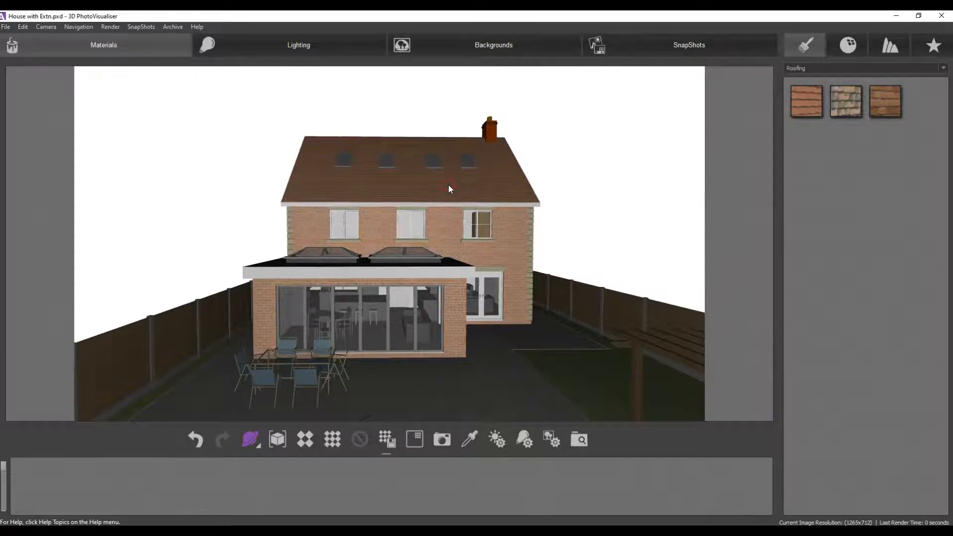
{"action": "right_click", "coordinate": [449, 186]}
{"action": "left_click", "coordinate": [462, 193]}
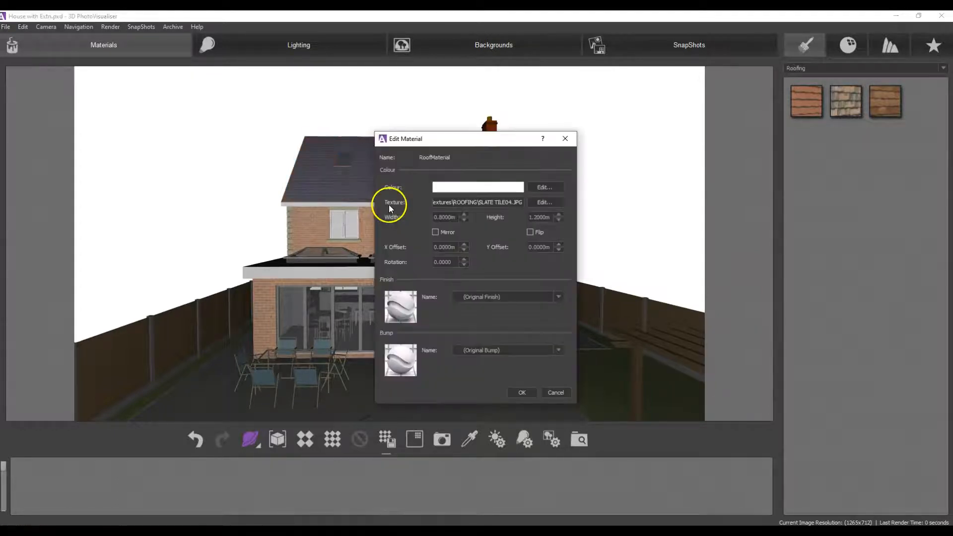
{"action": "left_click", "coordinate": [541, 203]}
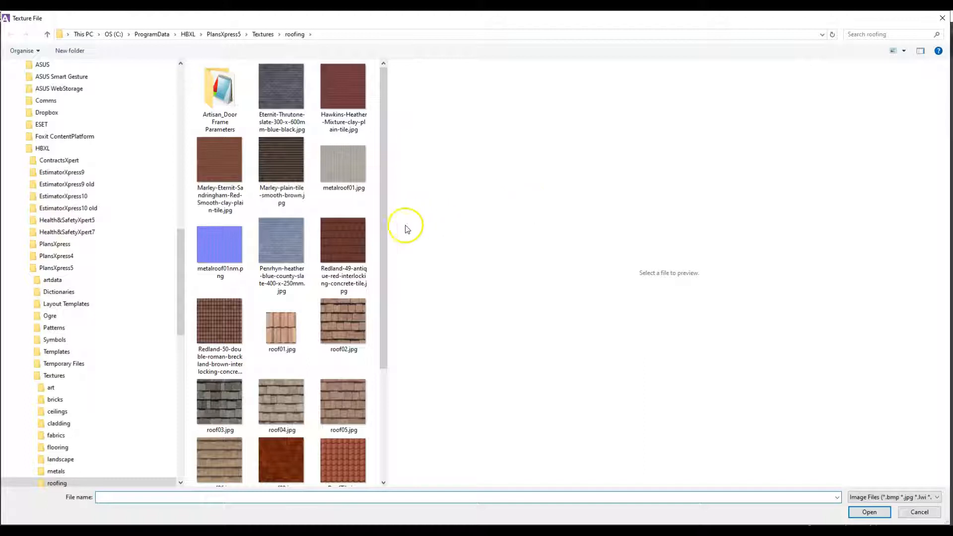
{"action": "left_click_drag", "start_coordinate": [384, 221], "coordinate": [377, 370]}
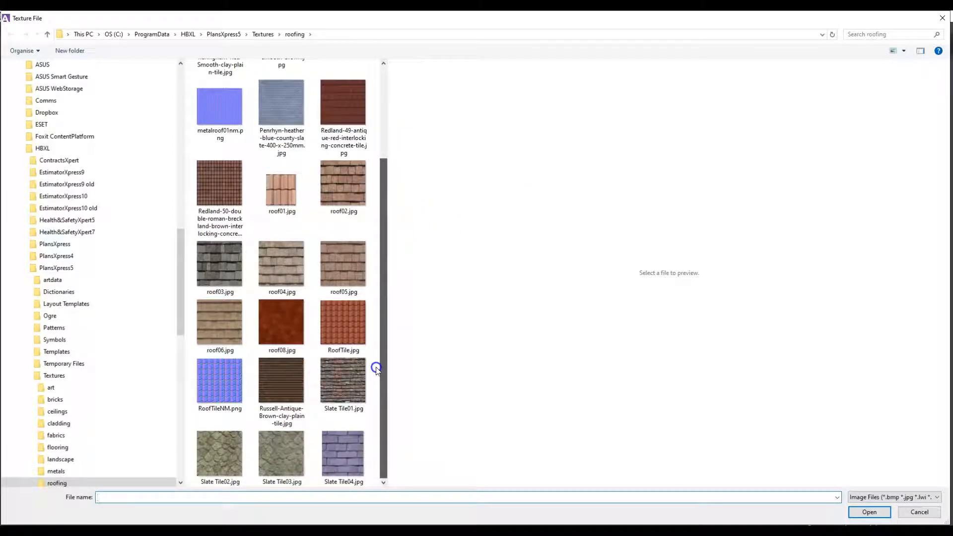
{"action": "left_click", "coordinate": [350, 457]}
{"action": "left_click", "coordinate": [869, 512]}
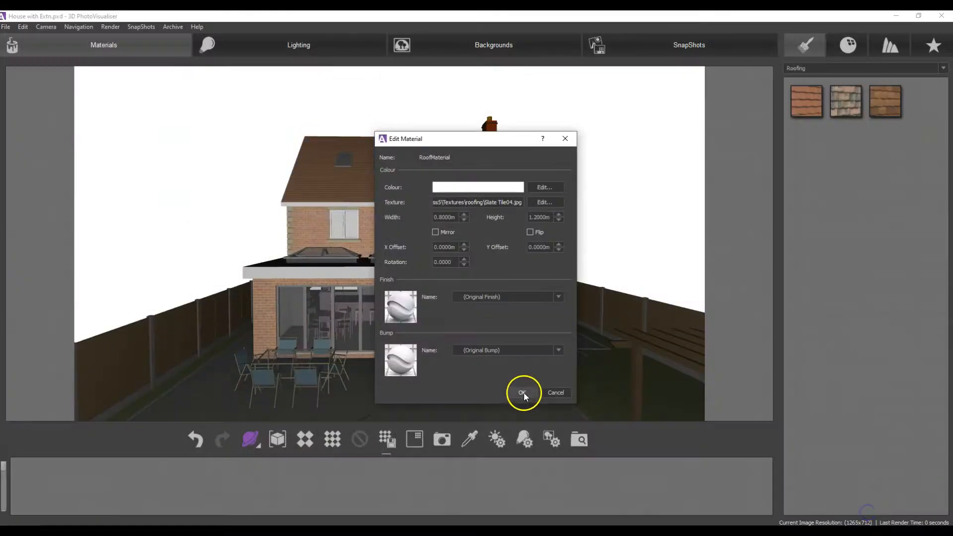
{"action": "left_click", "coordinate": [524, 393]}
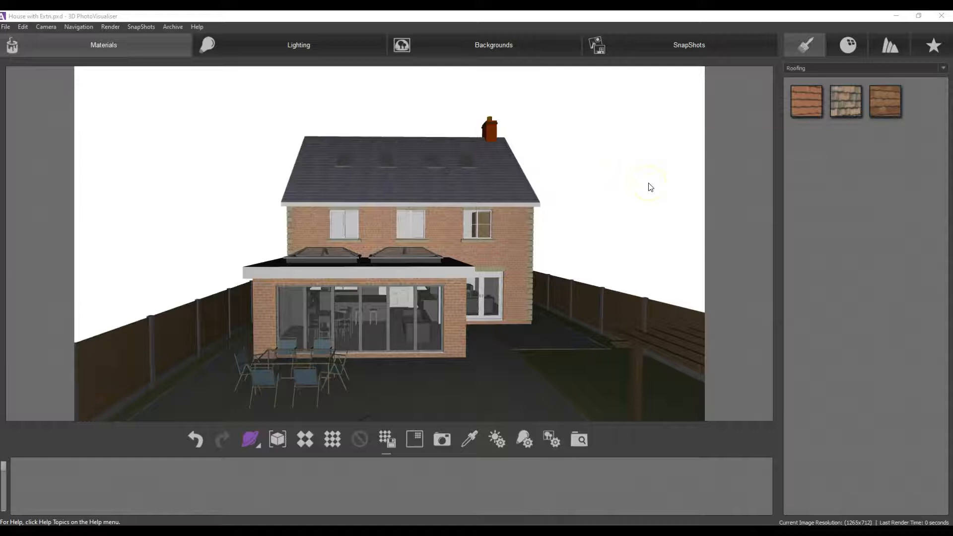
Apply the first glass material from Glass and Ceramics to an upper rear window, the French doors and the extension's glazed doors.
{"action": "left_click", "coordinate": [943, 68]}
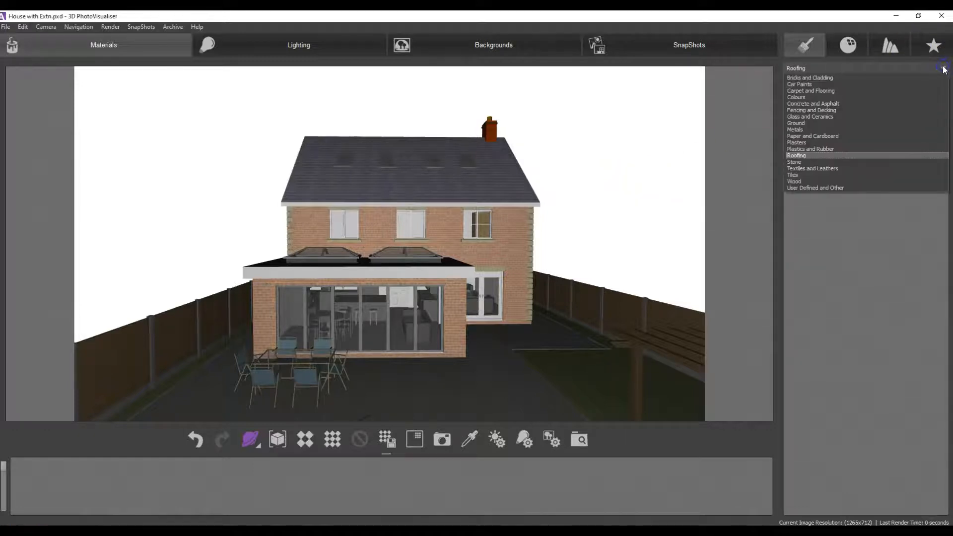
{"action": "left_click", "coordinate": [878, 116]}
{"action": "left_click", "coordinate": [808, 123]}
{"action": "left_click_drag", "start_coordinate": [809, 123], "coordinate": [485, 234]}
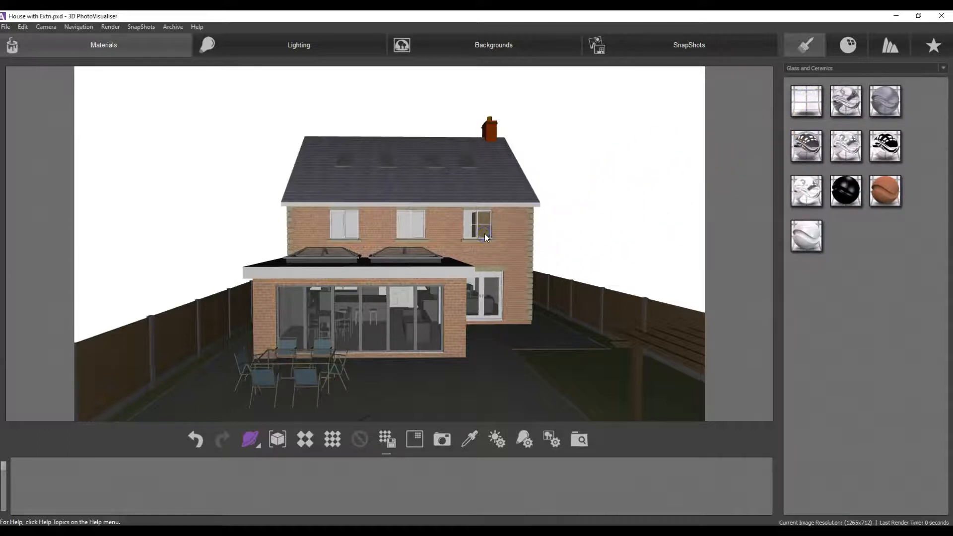
{"action": "left_click_drag", "start_coordinate": [806, 103], "coordinate": [494, 290]}
{"action": "left_click_drag", "start_coordinate": [778, 121], "coordinate": [430, 308]}
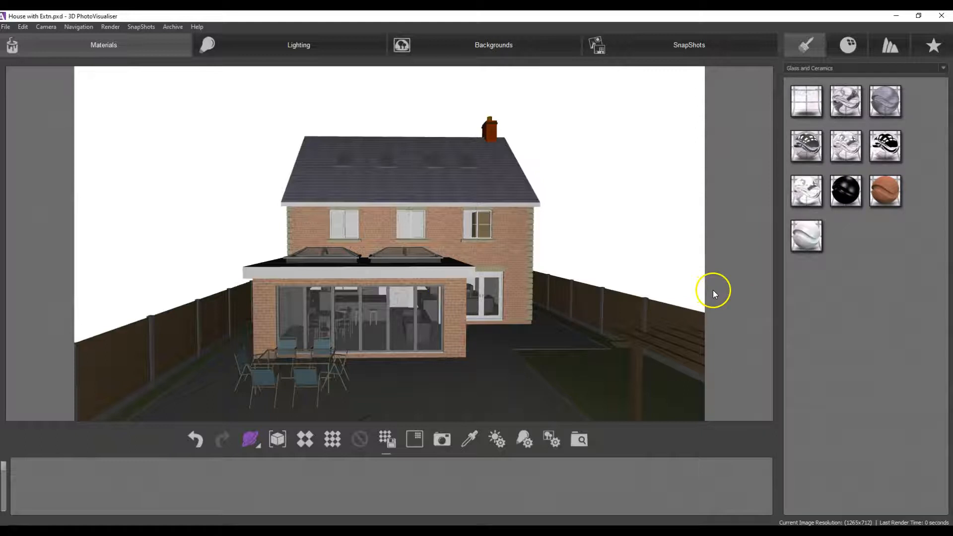
Apply the third grass material from the Ground category to the rear garden lawn.
{"action": "left_click_drag", "start_coordinate": [620, 230], "coordinate": [653, 228]}
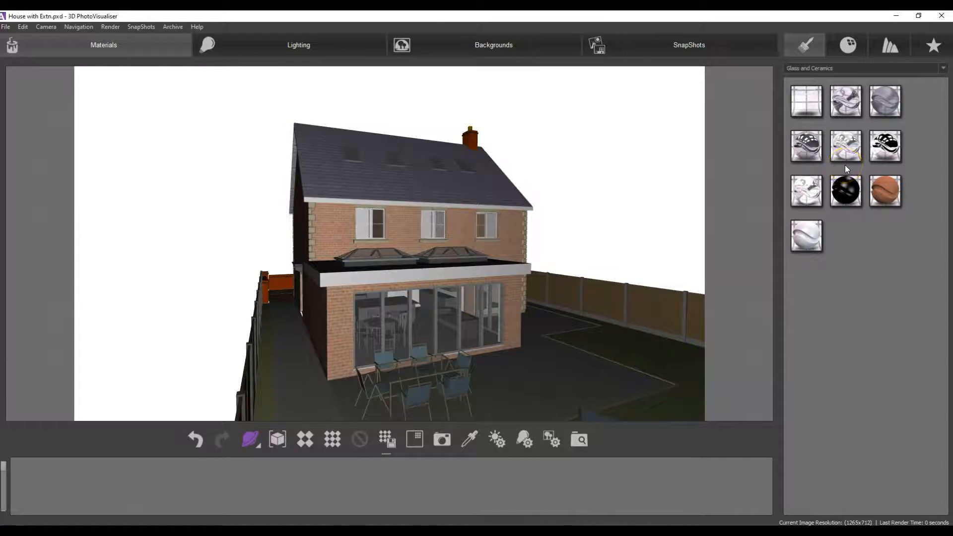
{"action": "left_click", "coordinate": [945, 69]}
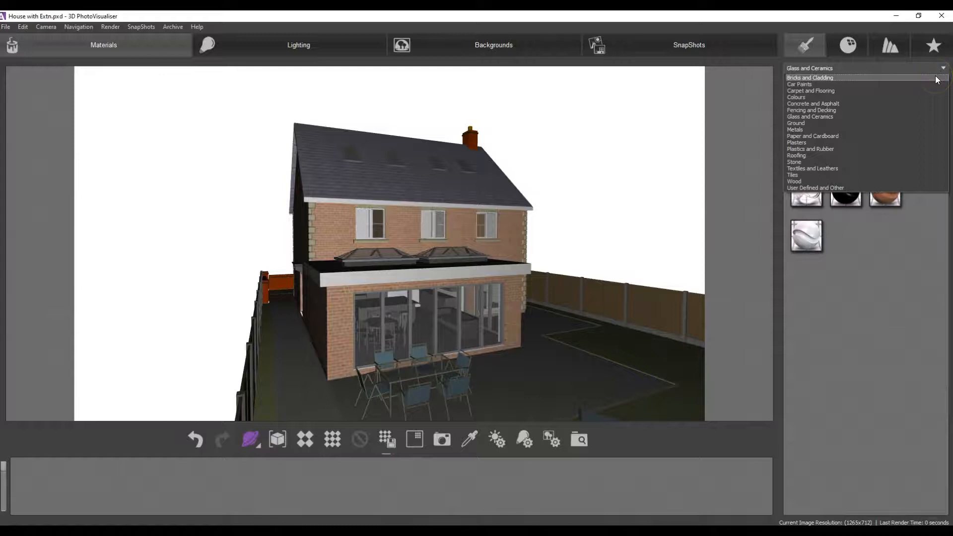
{"action": "left_click", "coordinate": [908, 122]}
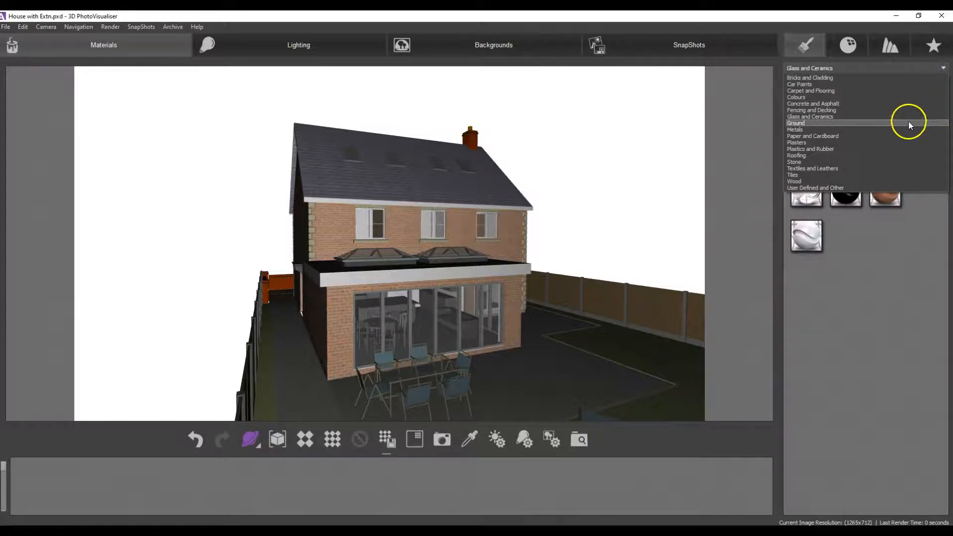
{"action": "left_click", "coordinate": [898, 112]}
{"action": "left_click_drag", "start_coordinate": [894, 103], "coordinate": [633, 350]}
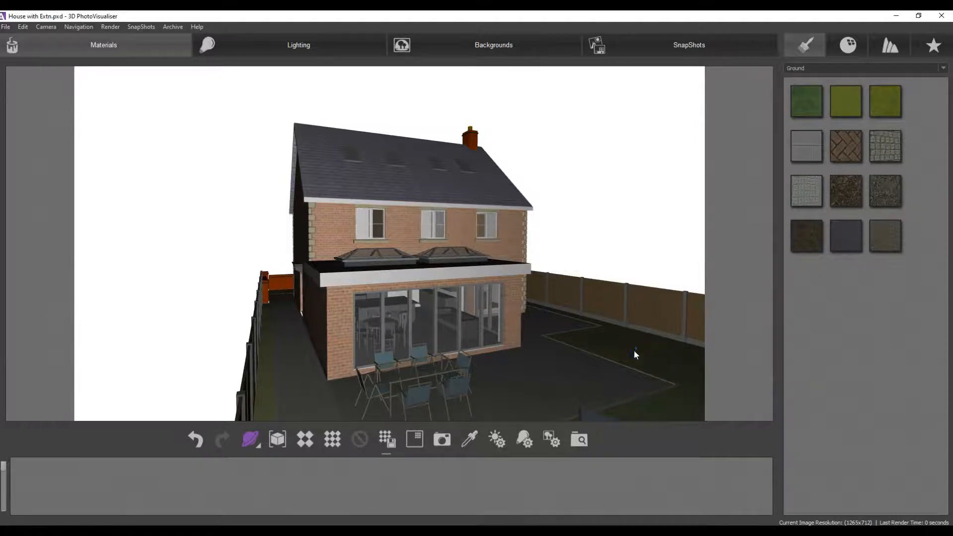
Apply the first vertical-board material from Fencing and Decking to the garden fence panels.
{"action": "left_click", "coordinate": [944, 69]}
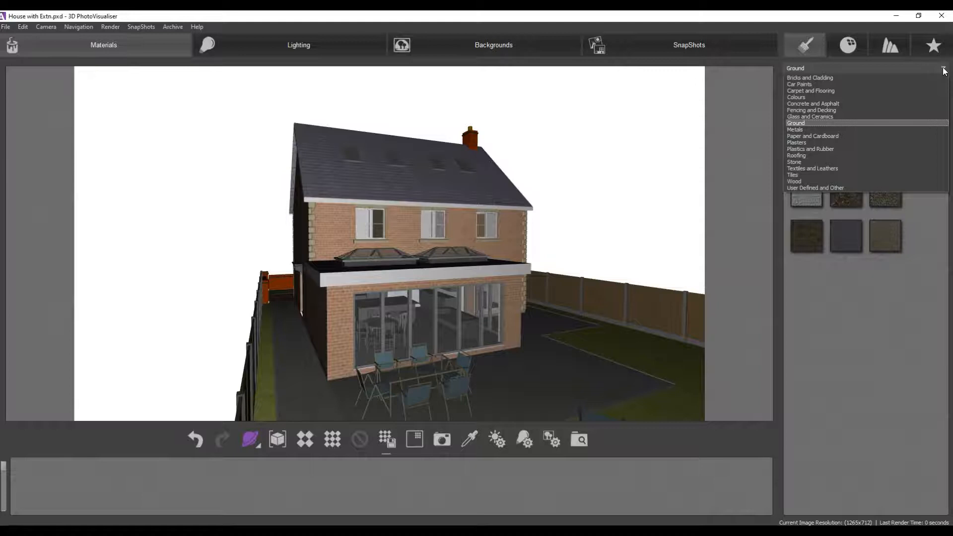
{"action": "left_click", "coordinate": [897, 110]}
{"action": "left_click_drag", "start_coordinate": [809, 107], "coordinate": [664, 316]}
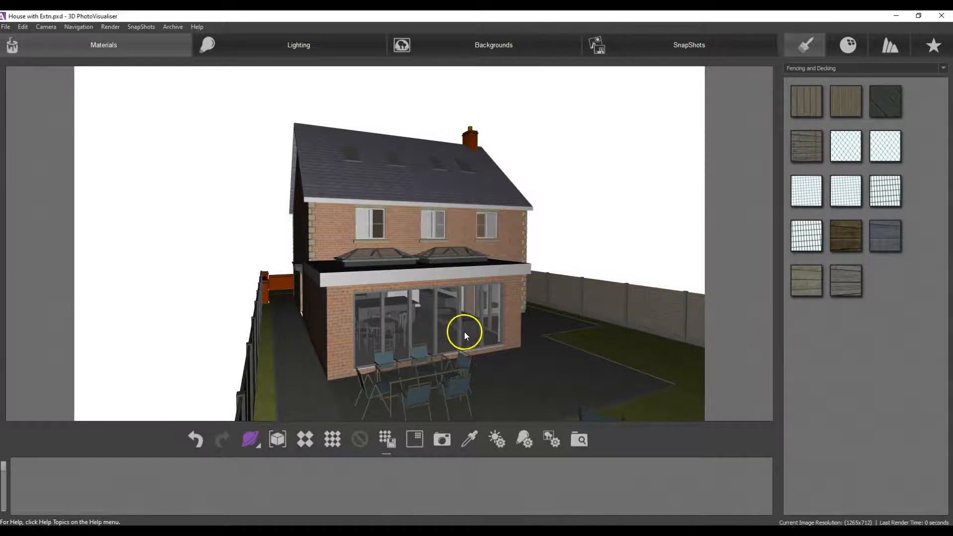
Widen the material library to find a near-white shade in Colours, apply it to the extension's roof fascia, and restore the library width.
{"action": "left_click", "coordinate": [943, 68]}
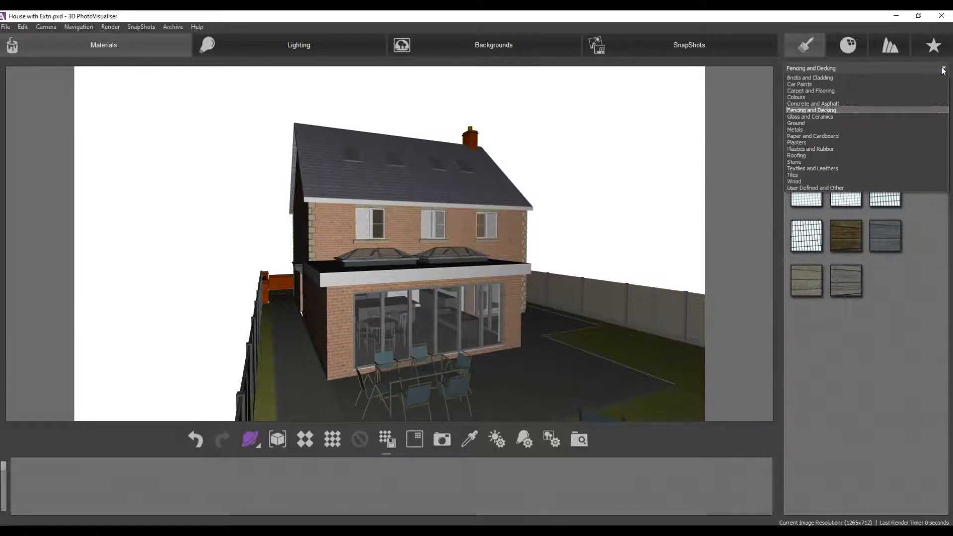
{"action": "left_click", "coordinate": [873, 97]}
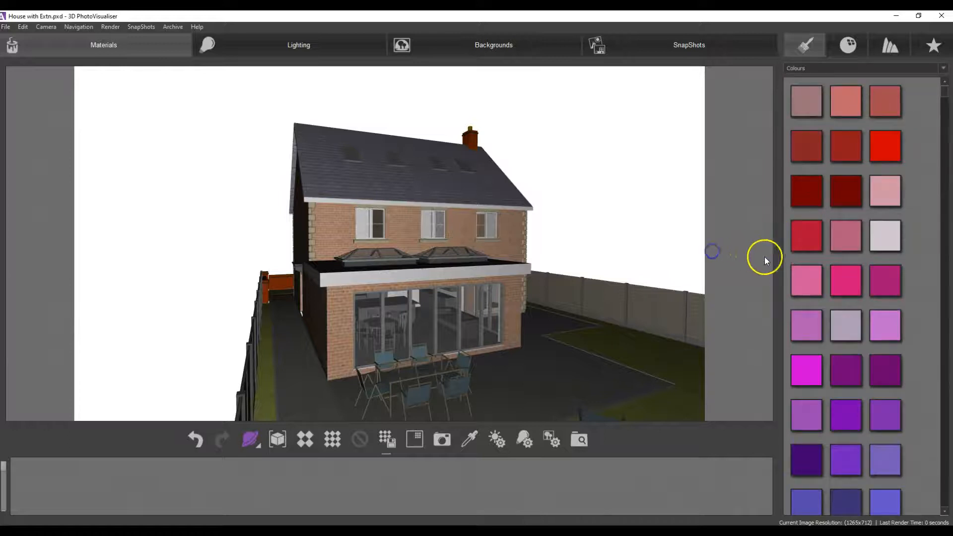
{"action": "left_click_drag", "start_coordinate": [779, 262], "coordinate": [553, 285]}
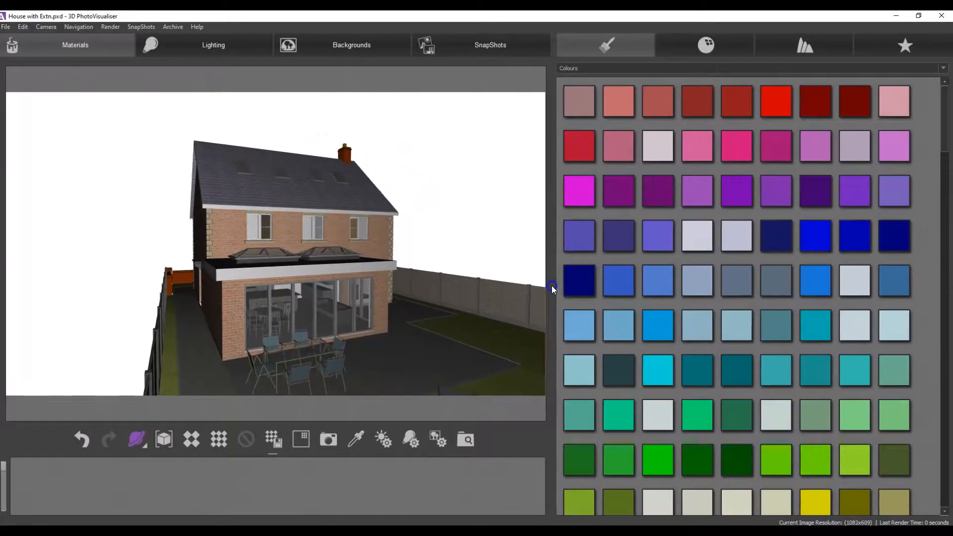
{"action": "scroll", "coordinate": [606, 281], "scroll_direction": "down", "scroll_amount": 5}
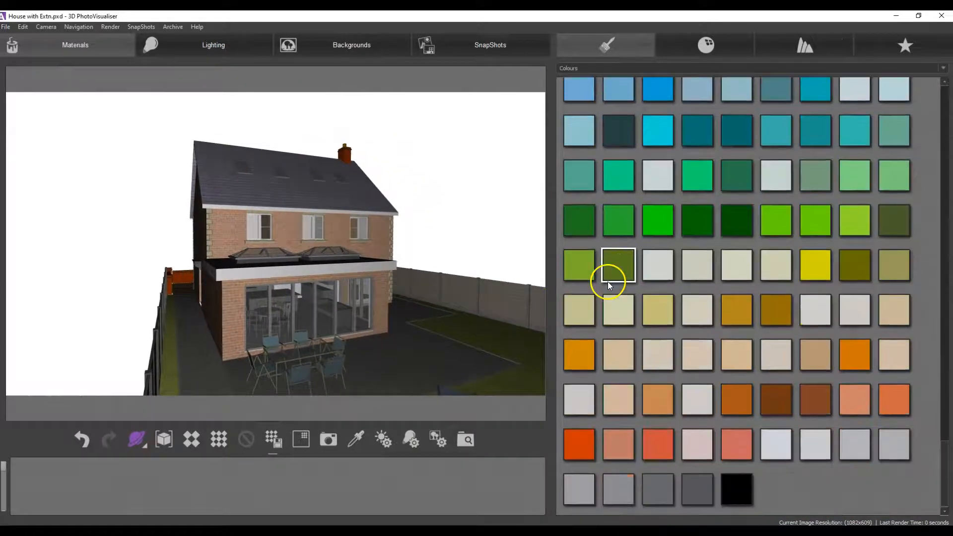
{"action": "left_click_drag", "start_coordinate": [775, 450], "coordinate": [315, 272]}
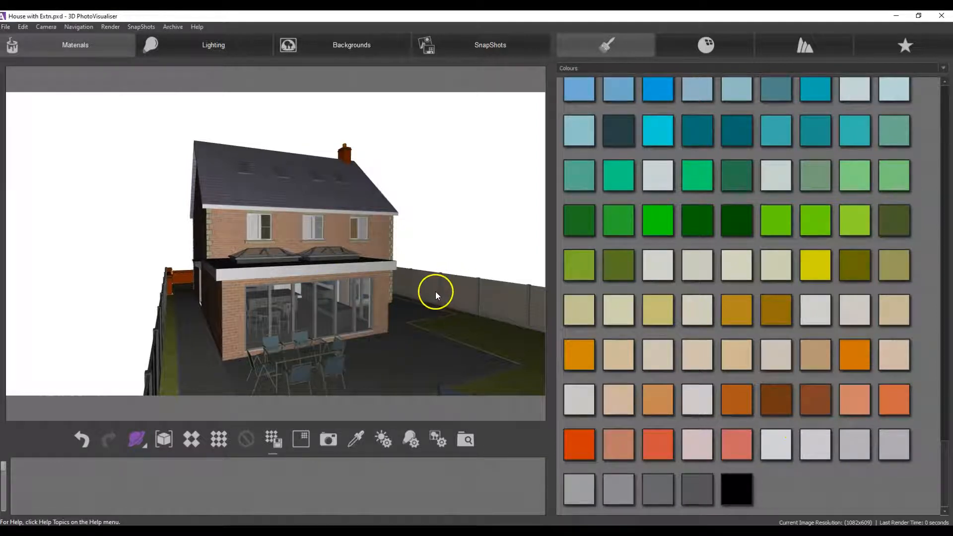
{"action": "left_click_drag", "start_coordinate": [553, 314], "coordinate": [803, 329]}
Apply the red brick from Bricks and Cladding to the front boundary wall.
{"action": "left_click_drag", "start_coordinate": [334, 370], "coordinate": [552, 370]}
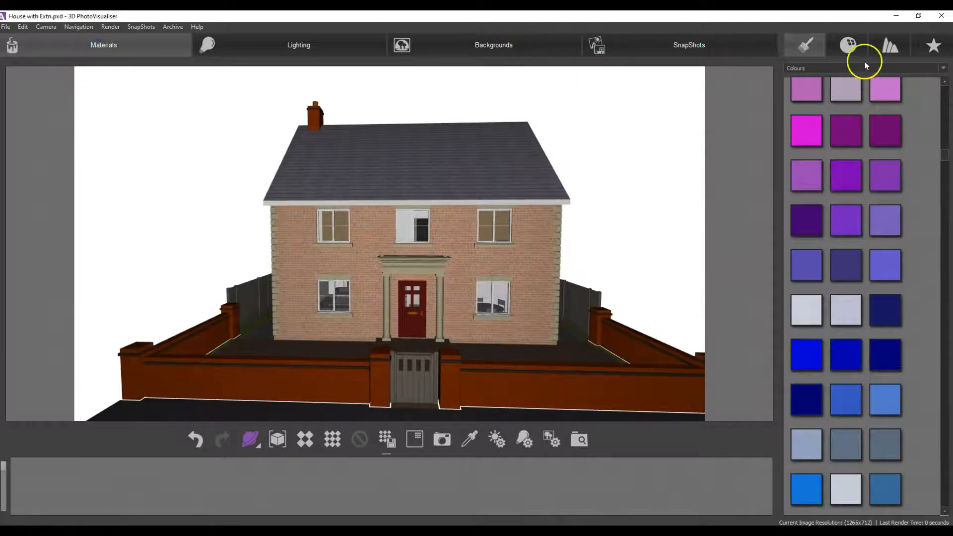
{"action": "left_click", "coordinate": [943, 68]}
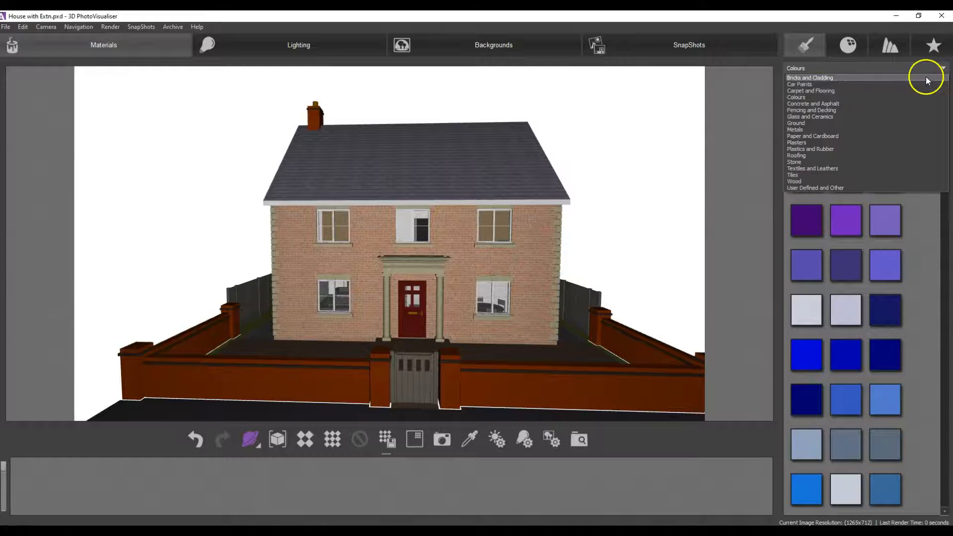
{"action": "left_click", "coordinate": [926, 78]}
{"action": "left_click_drag", "start_coordinate": [845, 147], "coordinate": [522, 394]}
{"action": "left_click", "coordinate": [629, 242]}
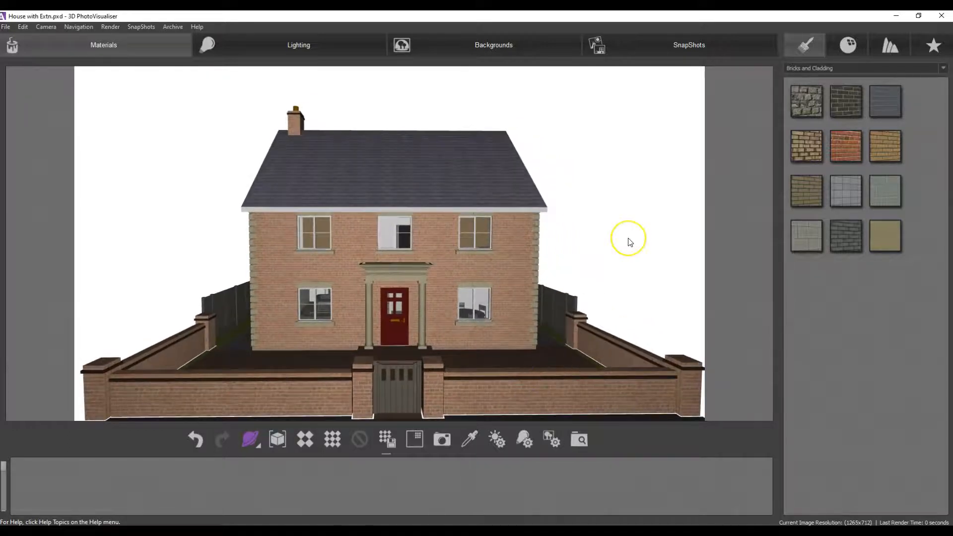
Apply the Daylight Sunny exterior lighting to the scene.
{"action": "left_click", "coordinate": [296, 45]}
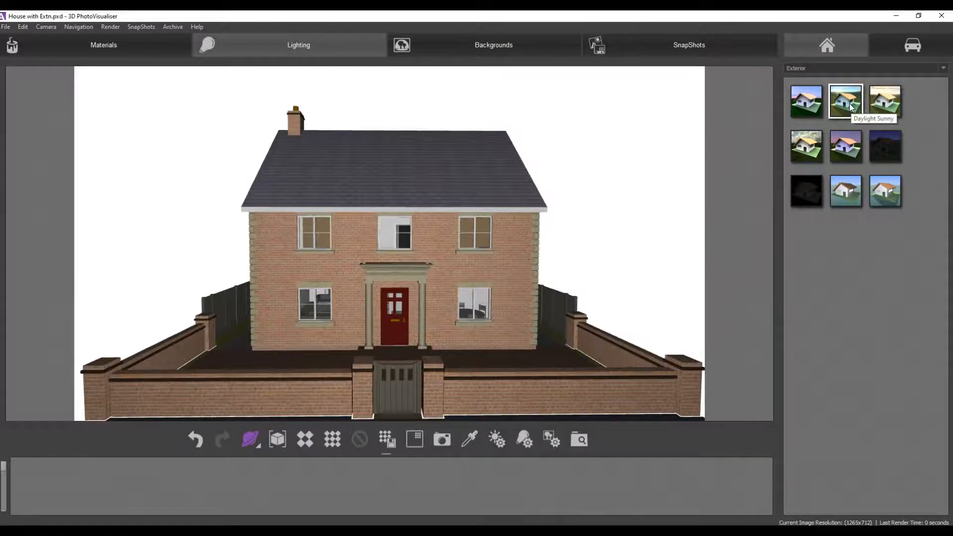
{"action": "left_click_drag", "start_coordinate": [850, 103], "coordinate": [598, 150]}
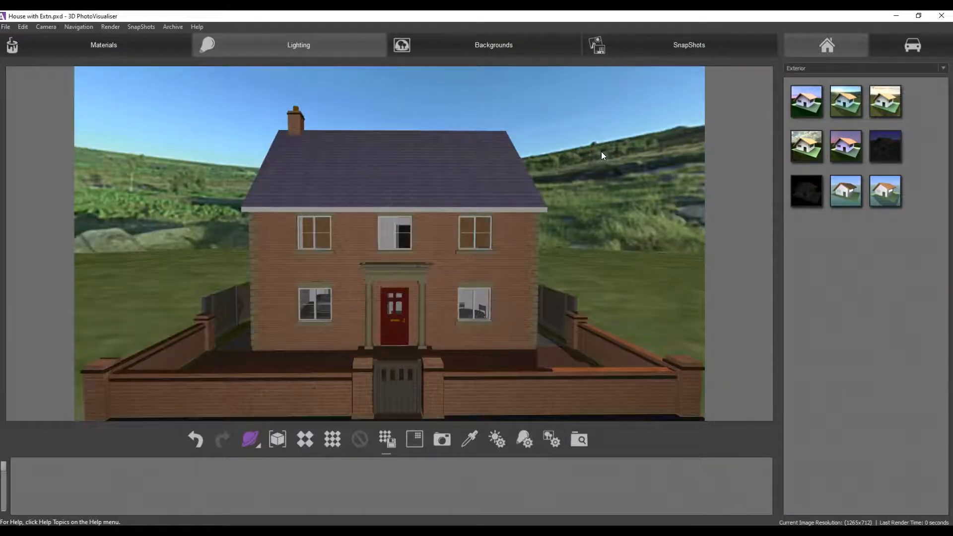
{"action": "left_click_drag", "start_coordinate": [601, 156], "coordinate": [514, 145]}
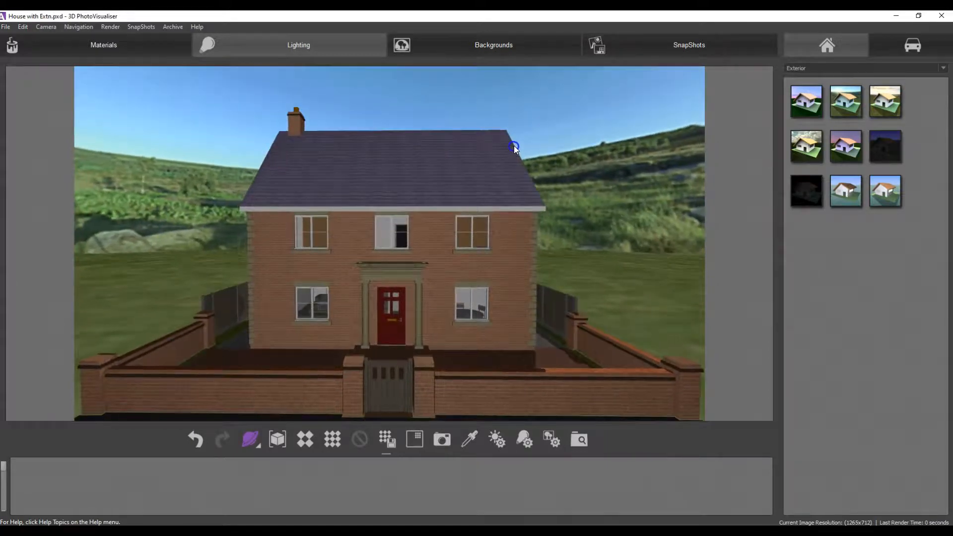
Try the cloudy-field 3D background behind the house, followed by one with a blue-pink sky over green ground.
{"action": "left_click", "coordinate": [490, 44]}
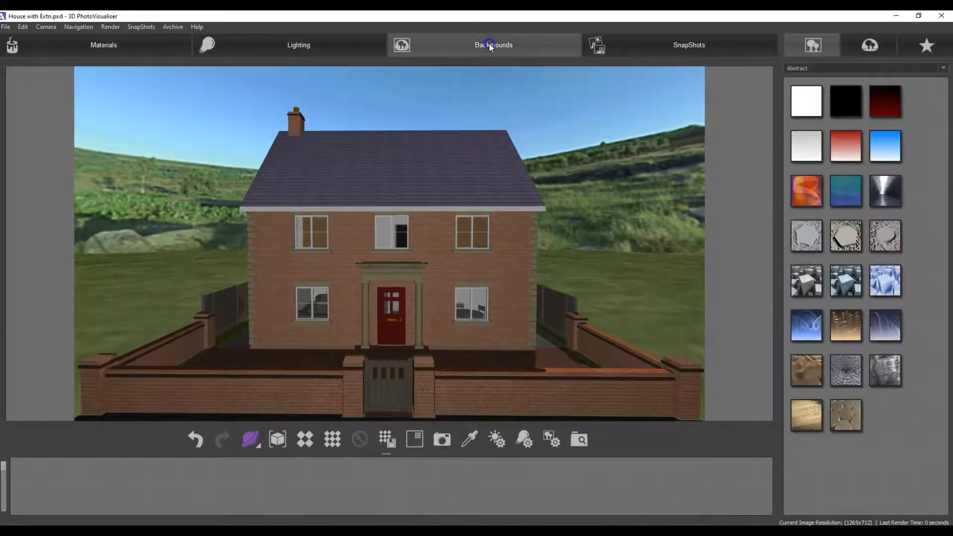
{"action": "left_click", "coordinate": [869, 45]}
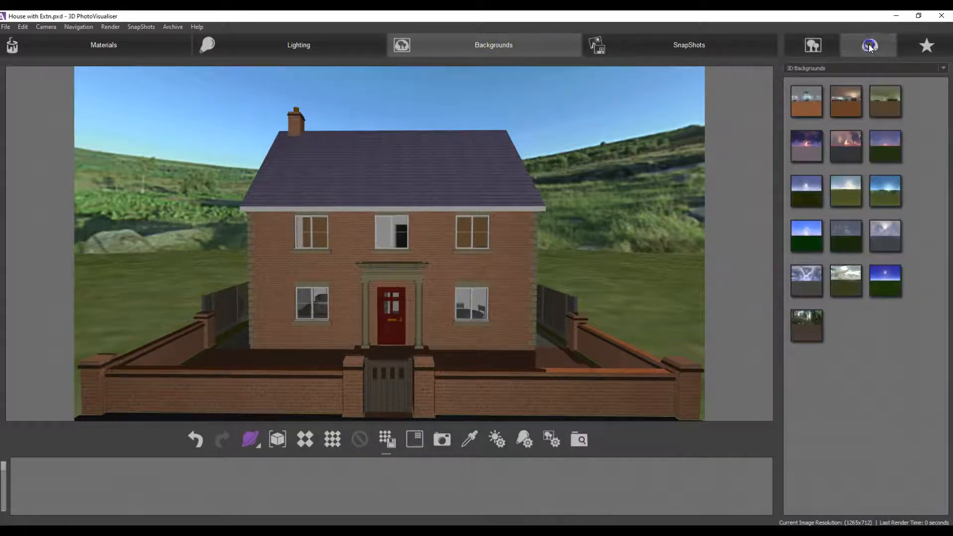
{"action": "left_click", "coordinate": [851, 184]}
{"action": "left_click", "coordinate": [848, 276]}
{"action": "left_click_drag", "start_coordinate": [847, 275], "coordinate": [628, 223]}
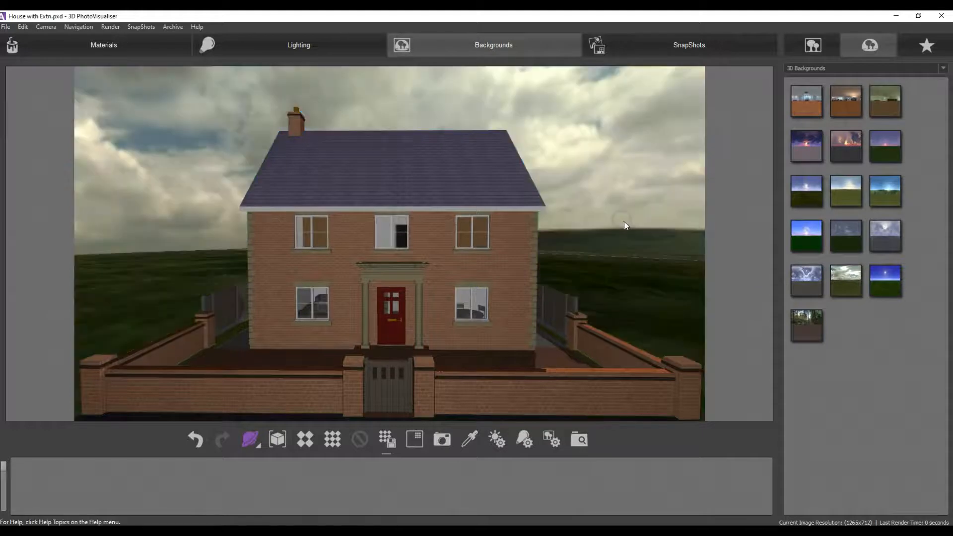
{"action": "left_click_drag", "start_coordinate": [808, 287], "coordinate": [626, 218]}
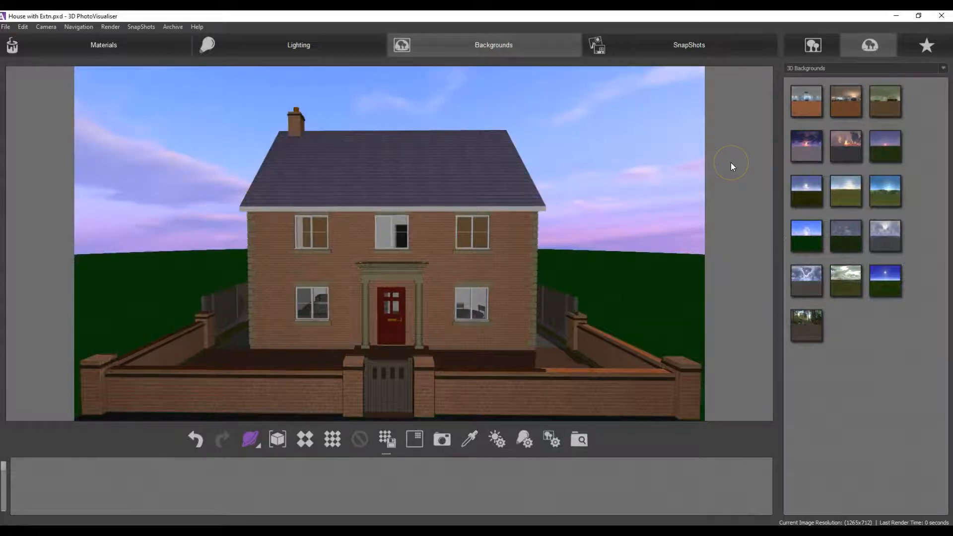
Set the 2D background to the Rural image of a blue sky over an open green field.
{"action": "left_click", "coordinate": [814, 45]}
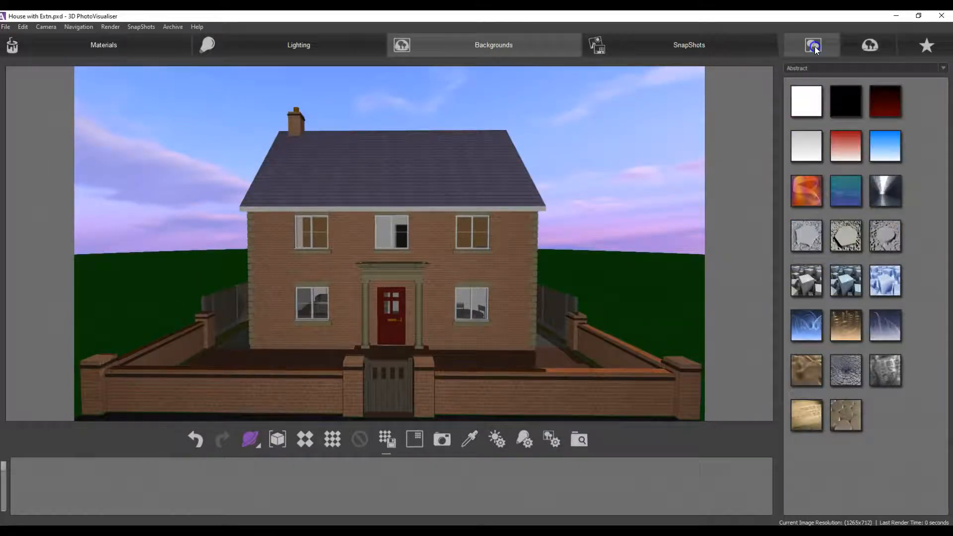
{"action": "left_click", "coordinate": [944, 68]}
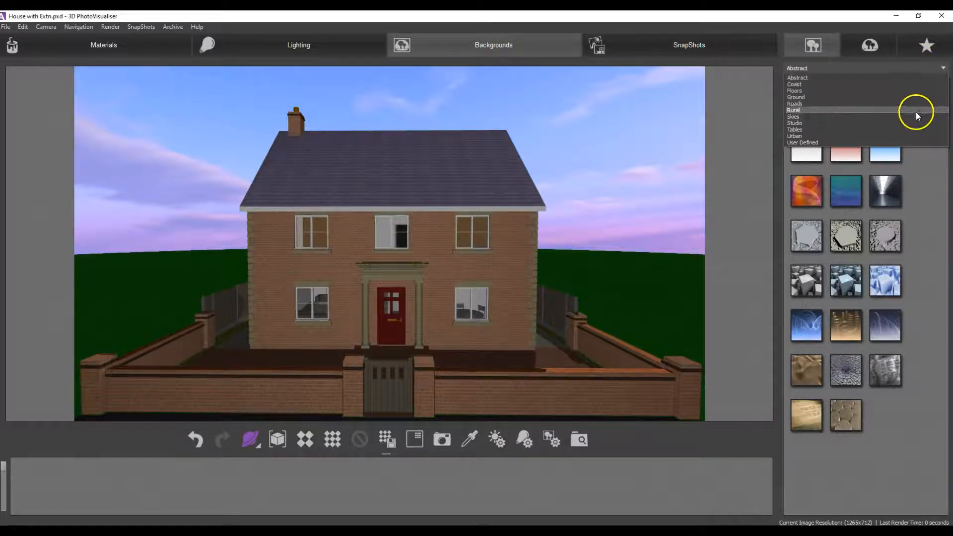
{"action": "left_click", "coordinate": [917, 112]}
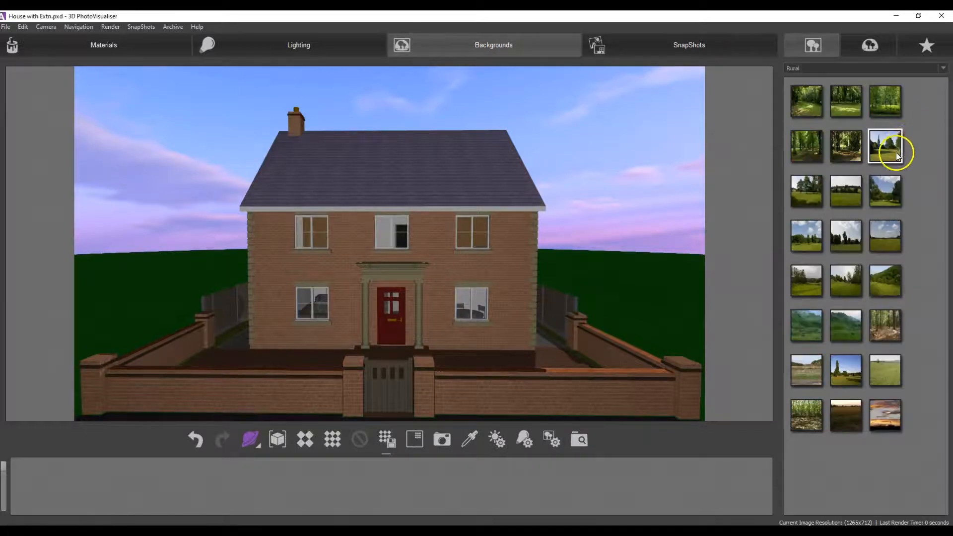
{"action": "left_click_drag", "start_coordinate": [882, 235], "coordinate": [603, 221]}
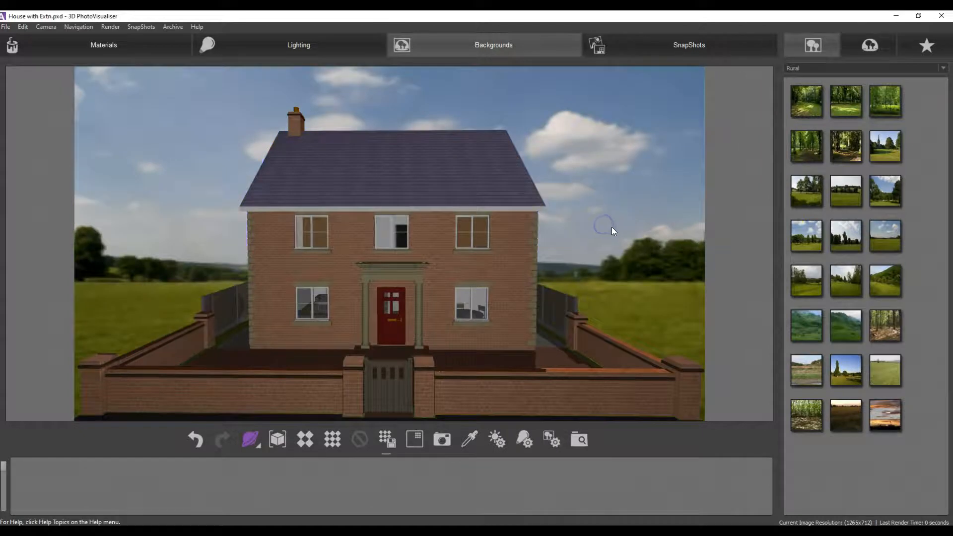
Turn the house to a slightly angled front view against the field background and render it.
{"action": "right_click_drag", "start_coordinate": [621, 259], "coordinate": [615, 251]}
{"action": "left_click_drag", "start_coordinate": [615, 250], "coordinate": [612, 265]}
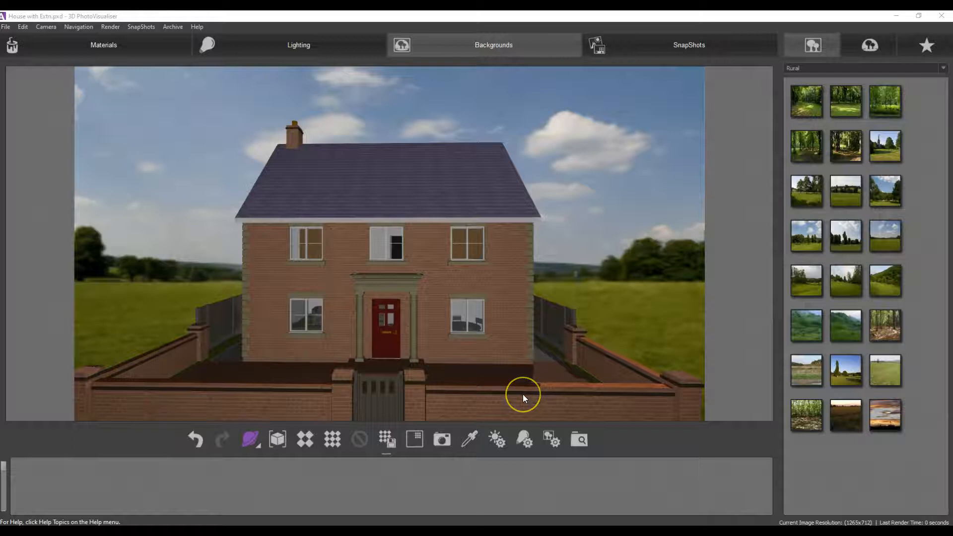
{"action": "left_click_drag", "start_coordinate": [523, 394], "coordinate": [544, 393]}
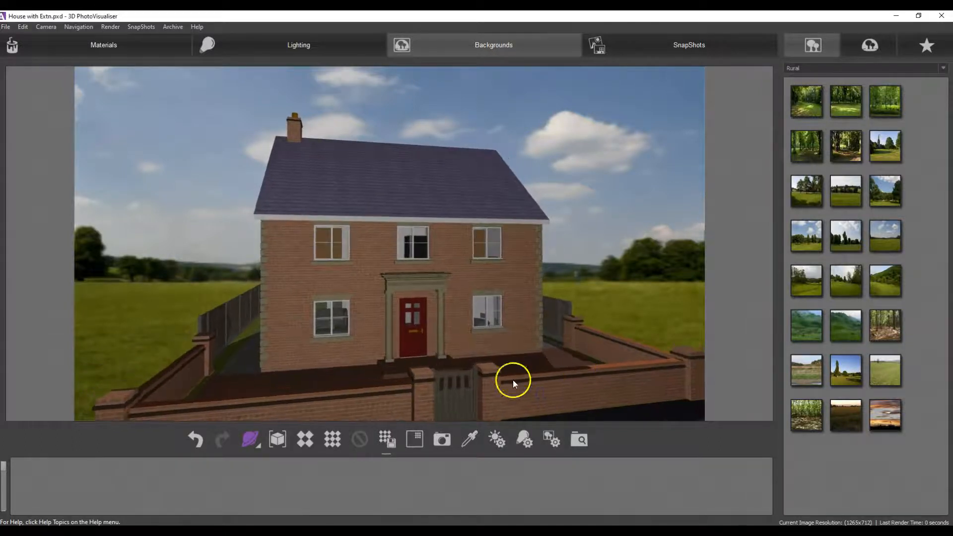
{"action": "left_click", "coordinate": [305, 439]}
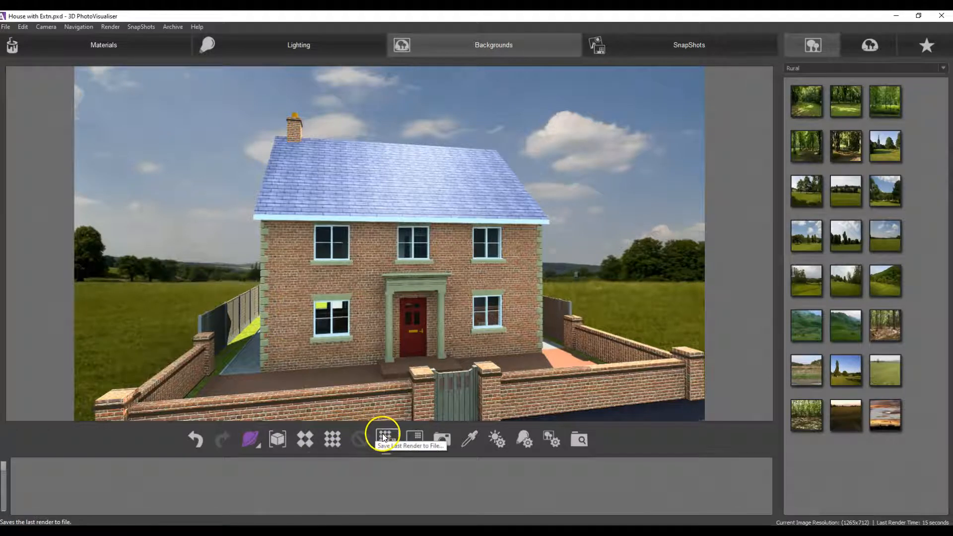
Set the sun height to about three quarters and the sun rotation near its maximum, and render the front view again.
{"action": "left_click", "coordinate": [497, 440]}
{"action": "mouse_move", "coordinate": [486, 227]}
{"action": "left_mouse_down"}
{"action": "mouse_move", "coordinate": [669, 95]}
{"action": "mouse_move", "coordinate": [662, 123]}
{"action": "mouse_move", "coordinate": [648, 125]}
{"action": "mouse_move", "coordinate": [729, 127]}
{"action": "mouse_move", "coordinate": [701, 135]}
{"action": "mouse_move", "coordinate": [720, 137]}
{"action": "mouse_move", "coordinate": [690, 121]}
{"action": "mouse_move", "coordinate": [705, 120]}
{"action": "left_mouse_up"}
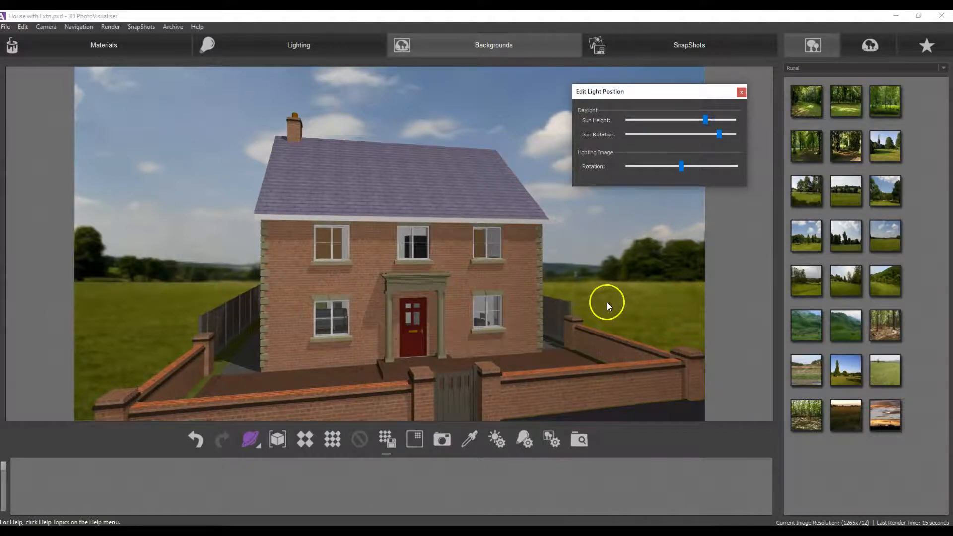
{"action": "left_click", "coordinate": [307, 443]}
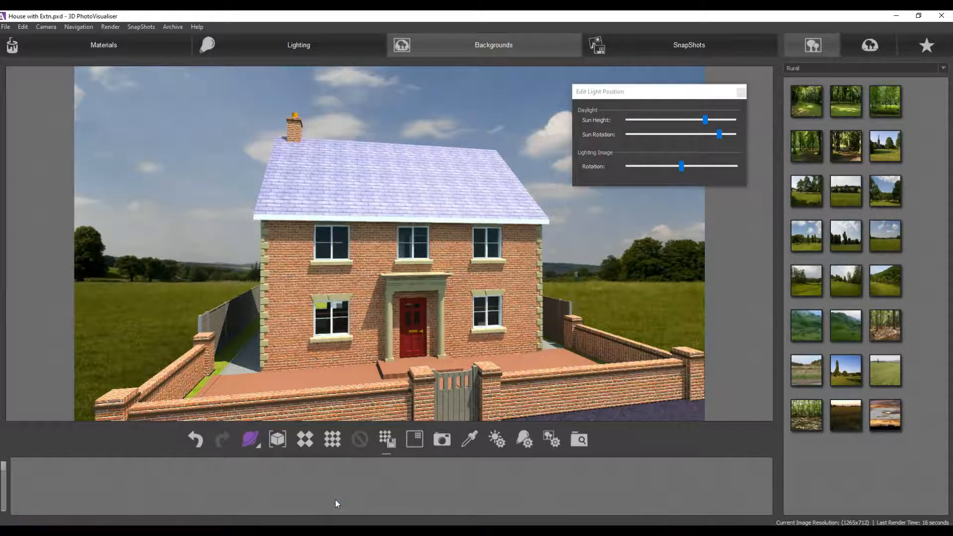
Take a snapshot of the front view, and another from a slightly angled rear view showing the extension and garden.
{"action": "left_click", "coordinate": [442, 441]}
{"action": "left_click", "coordinate": [471, 368]}
{"action": "left_click_drag", "start_coordinate": [414, 374], "coordinate": [537, 385]}
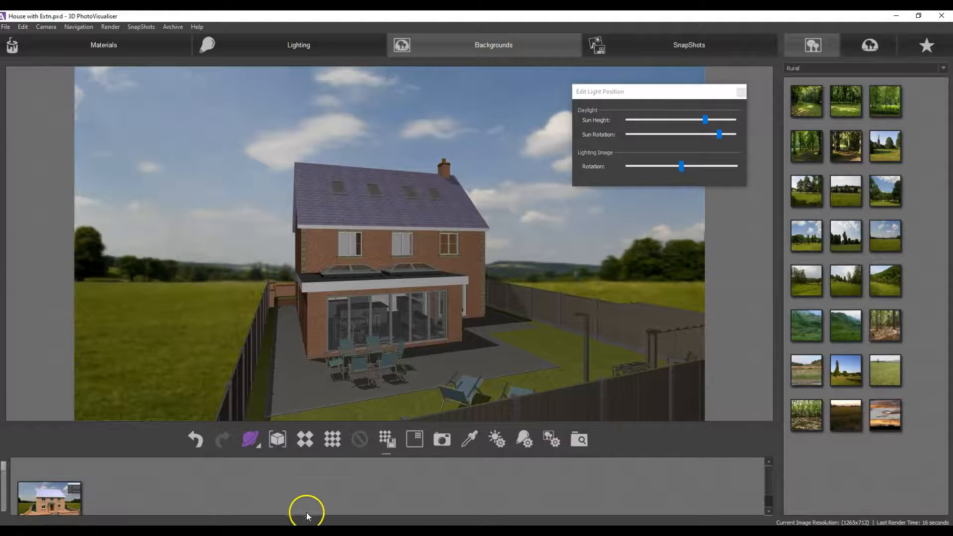
{"action": "left_click", "coordinate": [440, 442]}
Take two more snapshots from angled rear views, one with the pergola in front and one closer to the side gable wall.
{"action": "left_click_drag", "start_coordinate": [526, 369], "coordinate": [456, 406]}
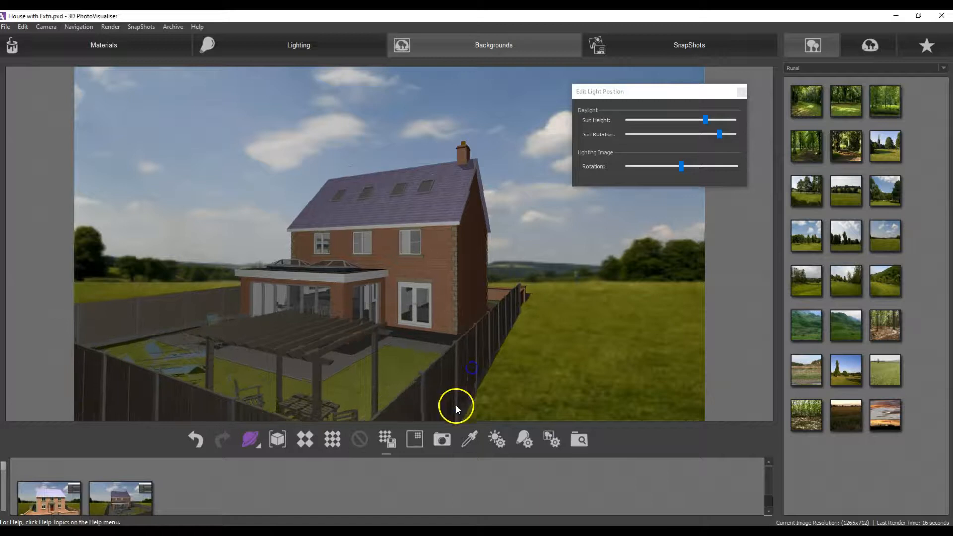
{"action": "left_click", "coordinate": [445, 435]}
{"action": "left_click_drag", "start_coordinate": [512, 389], "coordinate": [480, 387]}
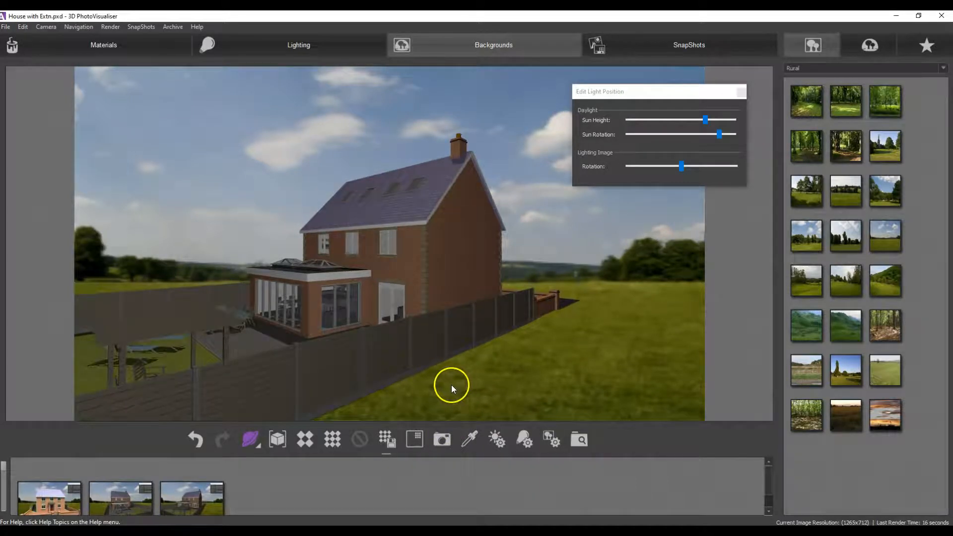
{"action": "left_click_drag", "start_coordinate": [449, 402], "coordinate": [469, 409]}
{"action": "left_click", "coordinate": [440, 447]}
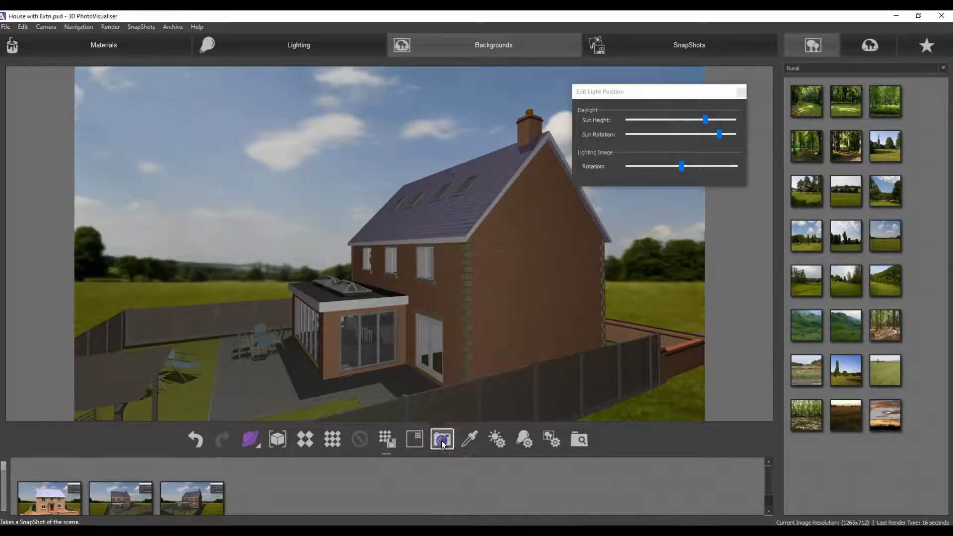
{"action": "left_click", "coordinate": [422, 509]}
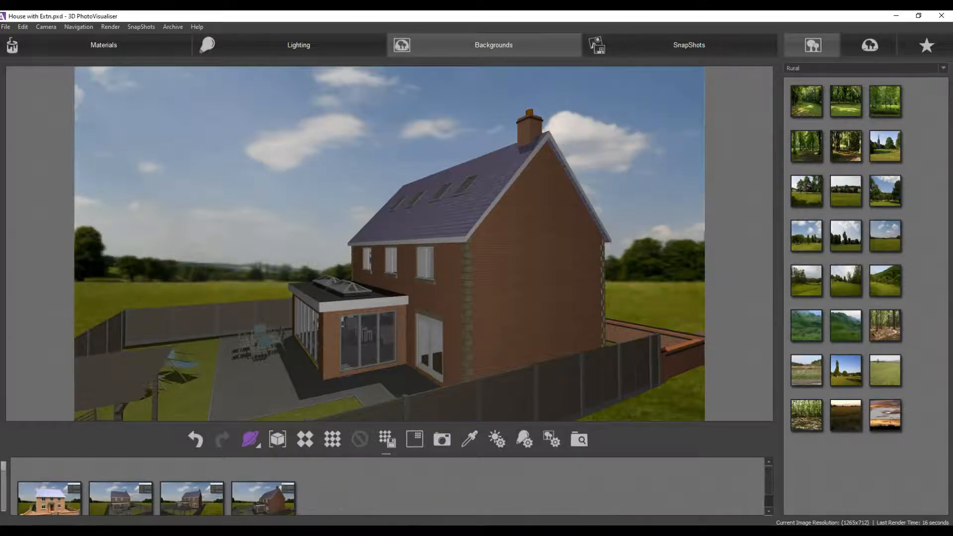
Select all four snapshots and open the snapshot output settings.
{"action": "left_click", "coordinate": [56, 505]}
{"action": "left_click", "coordinate": [121, 498], "text": "ctrl"}
{"action": "left_click", "coordinate": [161, 498], "text": "ctrl"}
{"action": "left_click", "coordinate": [270, 500], "text": "ctrl"}
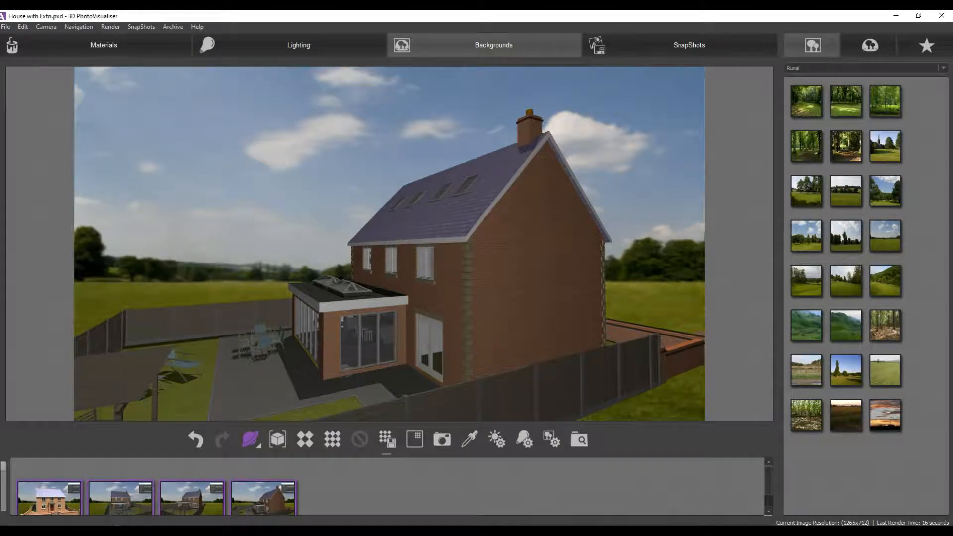
{"action": "left_click", "coordinate": [682, 47]}
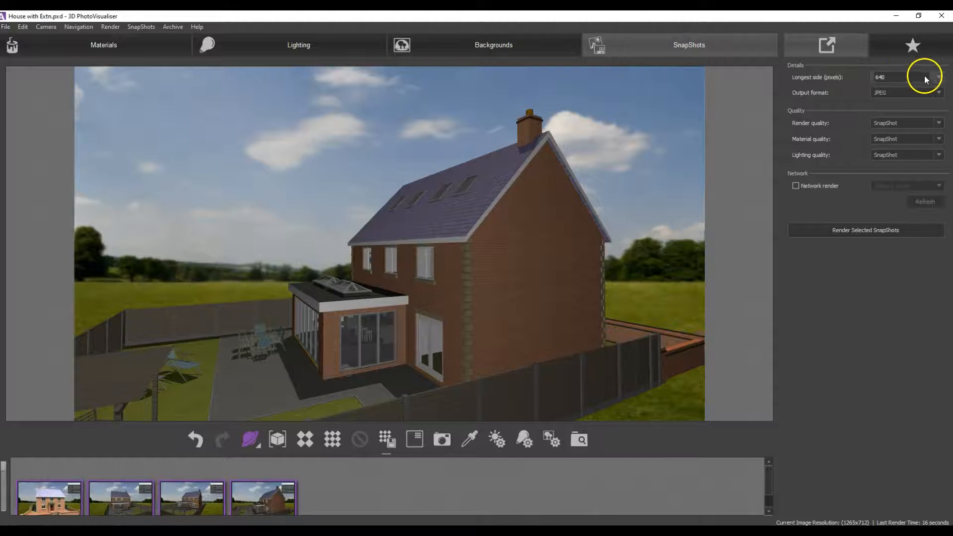
Set the longest side to 1280 pixels and the render, material and lighting quality to High, and render the selected snapshots.
{"action": "left_click", "coordinate": [940, 78]}
{"action": "left_click", "coordinate": [925, 106]}
{"action": "left_click", "coordinate": [939, 123]}
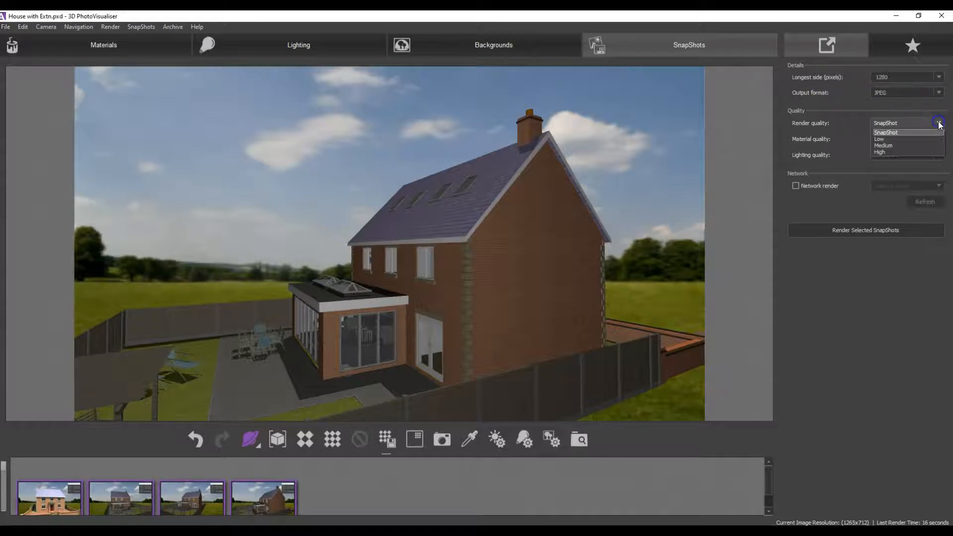
{"action": "left_click", "coordinate": [918, 152]}
{"action": "left_click", "coordinate": [939, 139]}
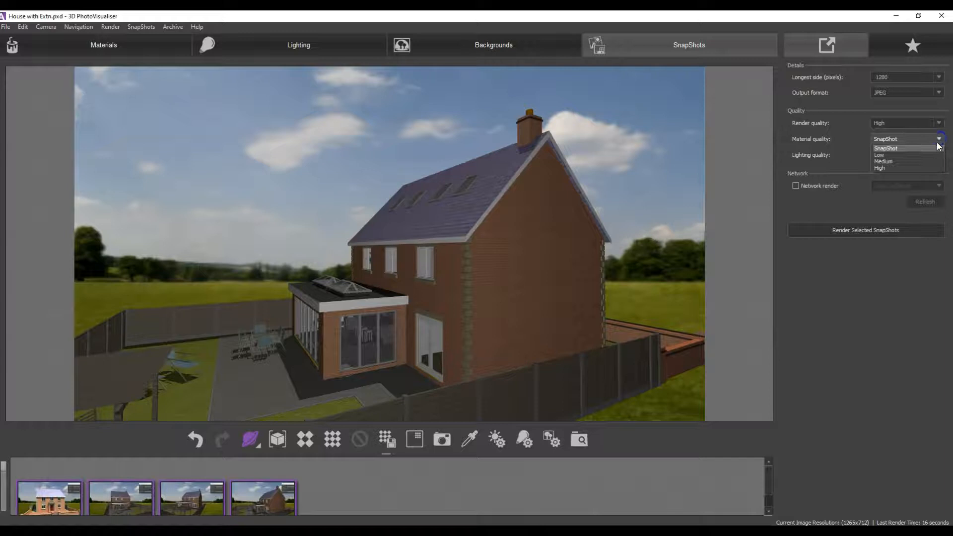
{"action": "left_click", "coordinate": [920, 168]}
{"action": "left_click", "coordinate": [938, 155]}
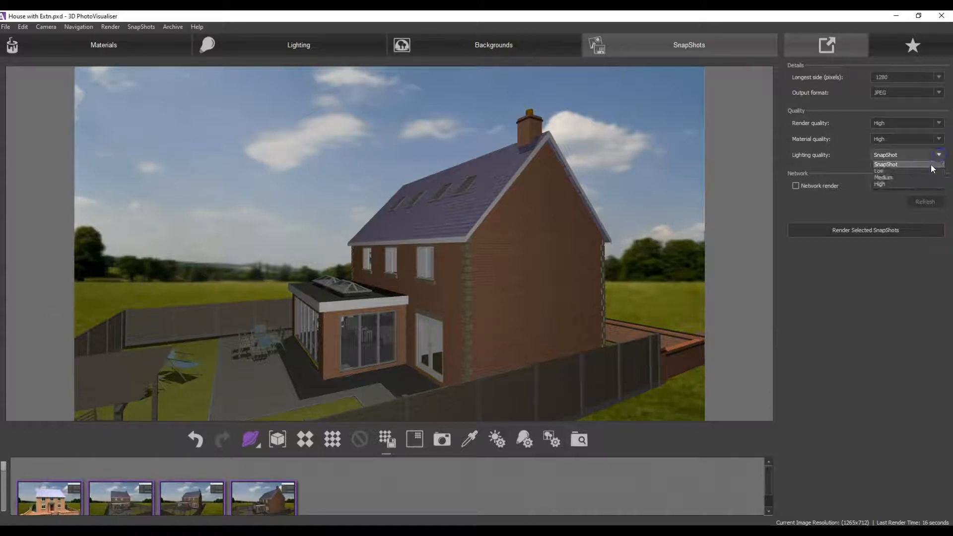
{"action": "left_click", "coordinate": [922, 181]}
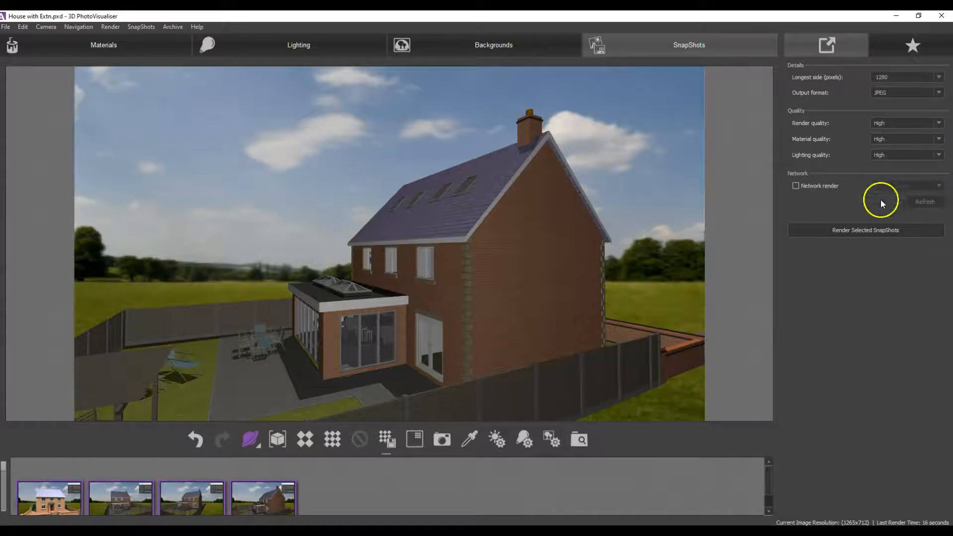
{"action": "left_click", "coordinate": [862, 232]}
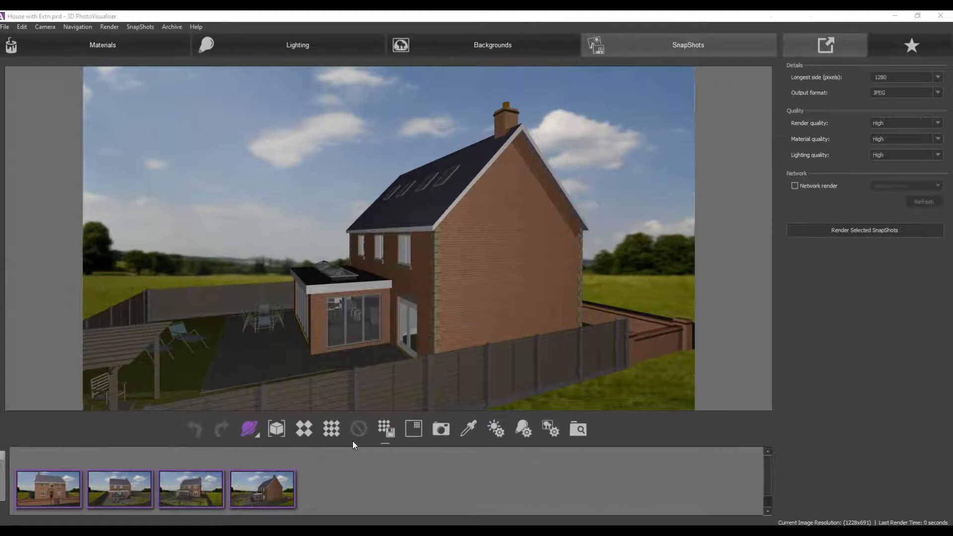
Clad the house walls in the first grey stone from Bricks and Cladding in the front-view snapshot, and take a new snapshot.
{"action": "left_click", "coordinate": [341, 442]}
{"action": "left_click", "coordinate": [61, 498]}
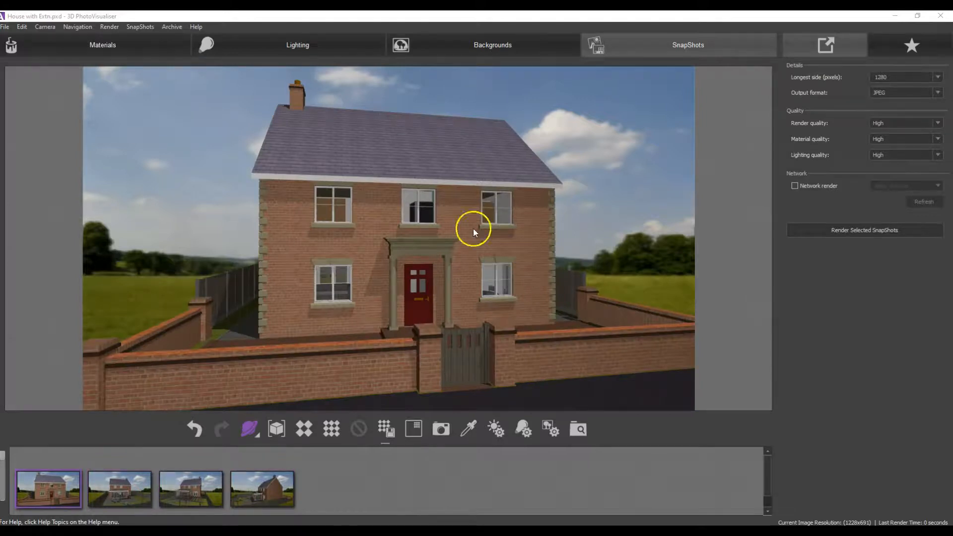
{"action": "left_click", "coordinate": [102, 46]}
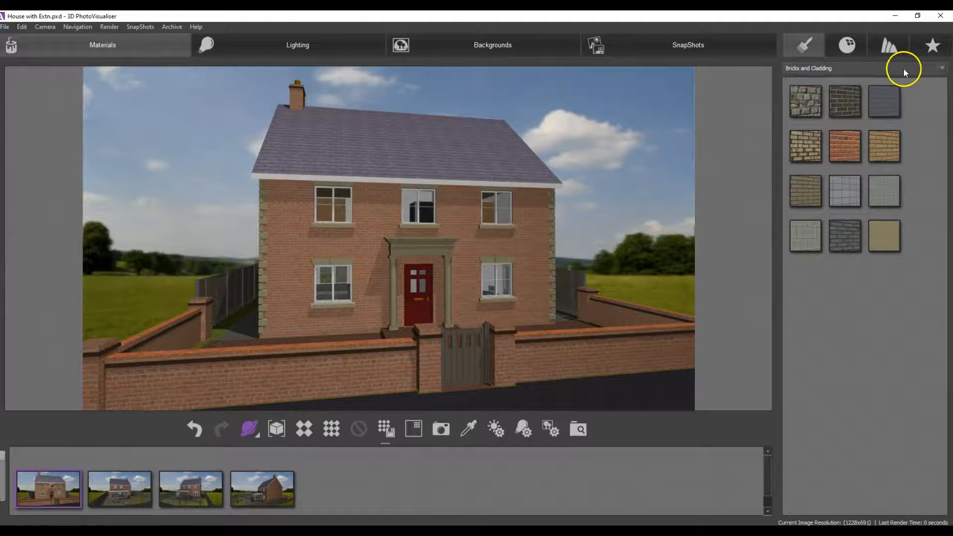
{"action": "left_click_drag", "start_coordinate": [813, 97], "coordinate": [533, 243]}
{"action": "left_click", "coordinate": [541, 243]}
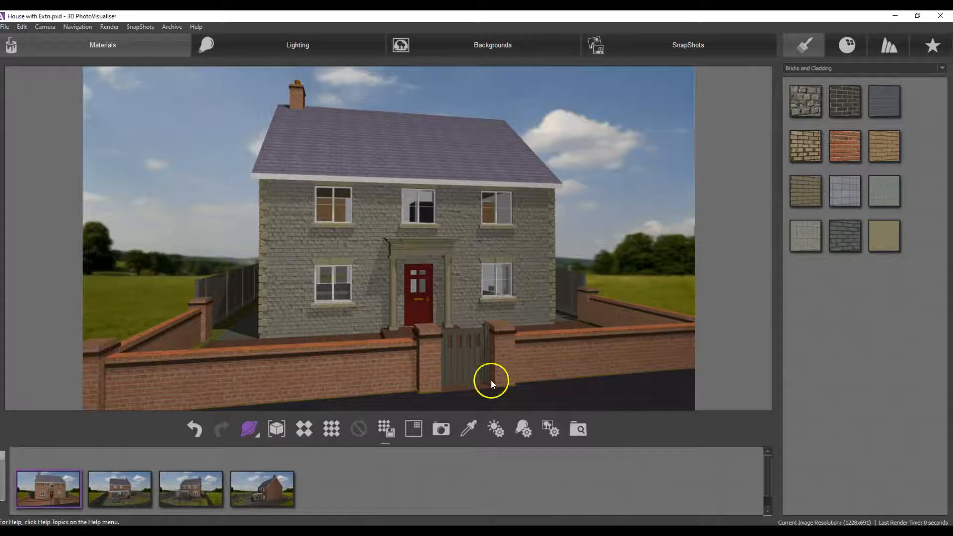
{"action": "left_click", "coordinate": [448, 427]}
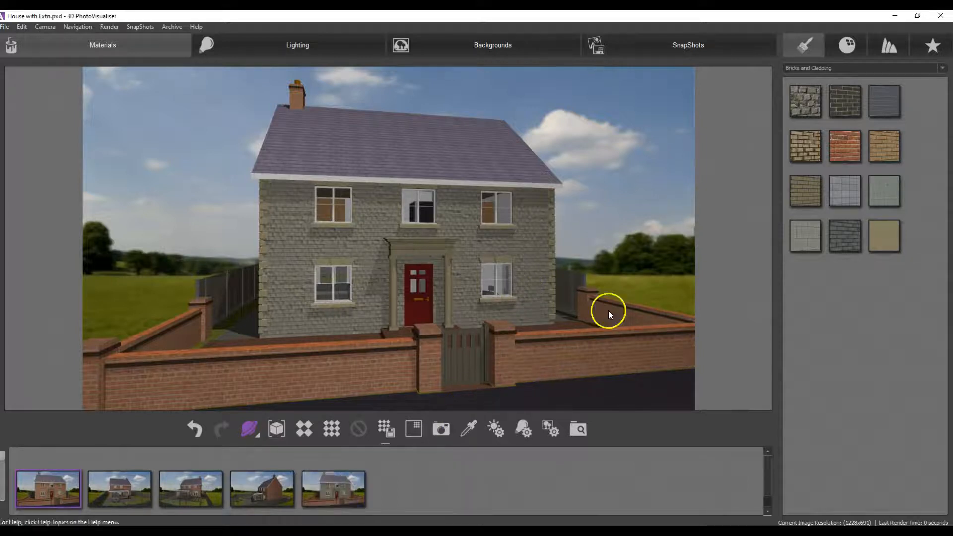
Paint the house walls light blue and the quoins, sills and porch white from Colours, and take a snapshot.
{"action": "left_click", "coordinate": [943, 69]}
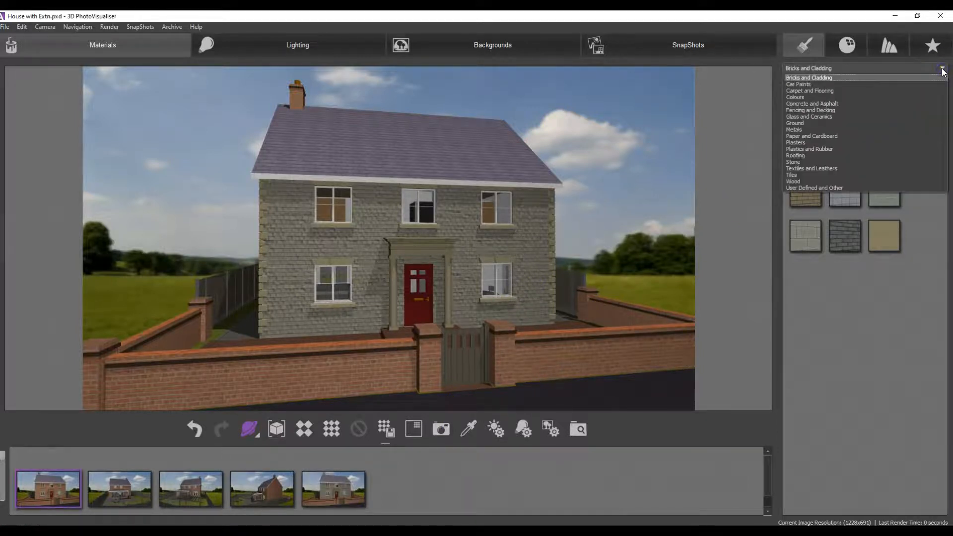
{"action": "left_click", "coordinate": [884, 98]}
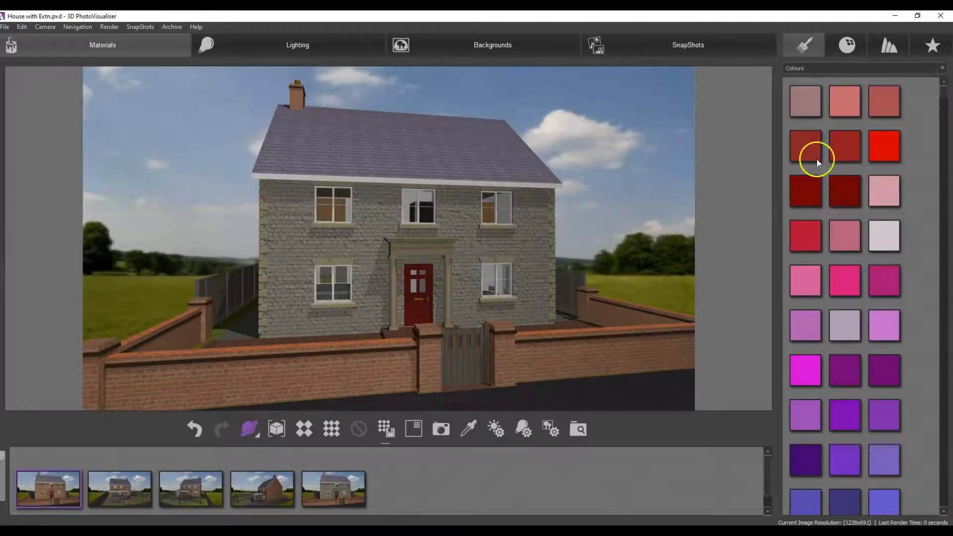
{"action": "left_click_drag", "start_coordinate": [780, 188], "coordinate": [535, 203]}
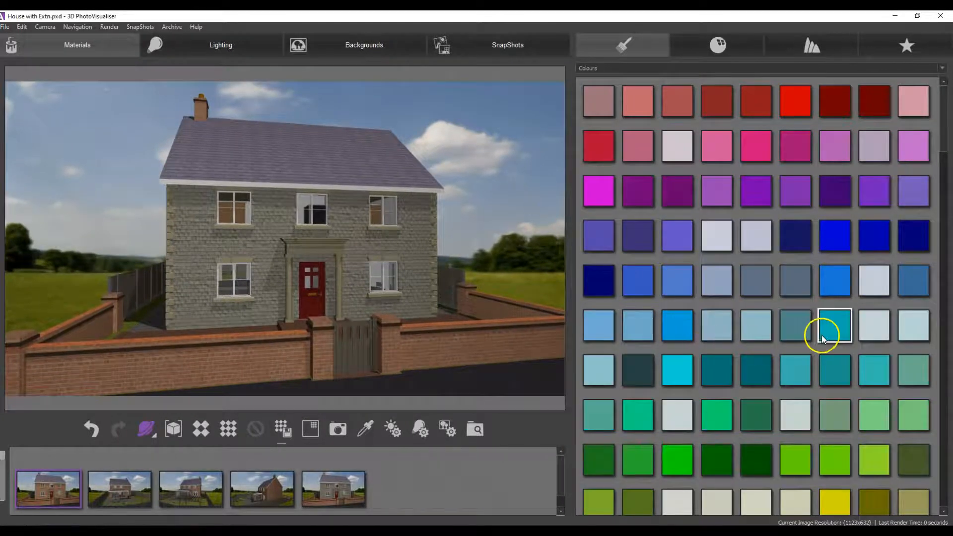
{"action": "left_click_drag", "start_coordinate": [755, 328], "coordinate": [415, 293]}
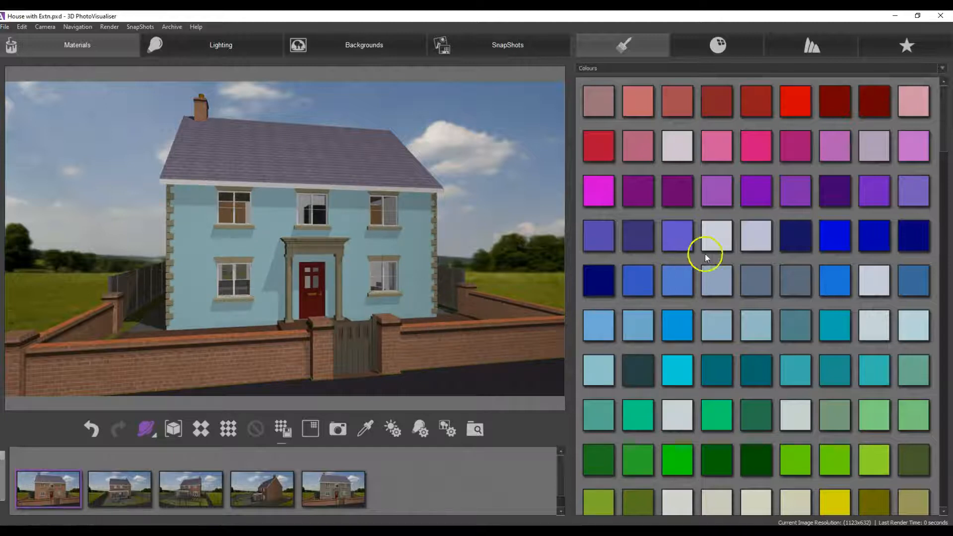
{"action": "left_click_drag", "start_coordinate": [724, 243], "coordinate": [434, 264]}
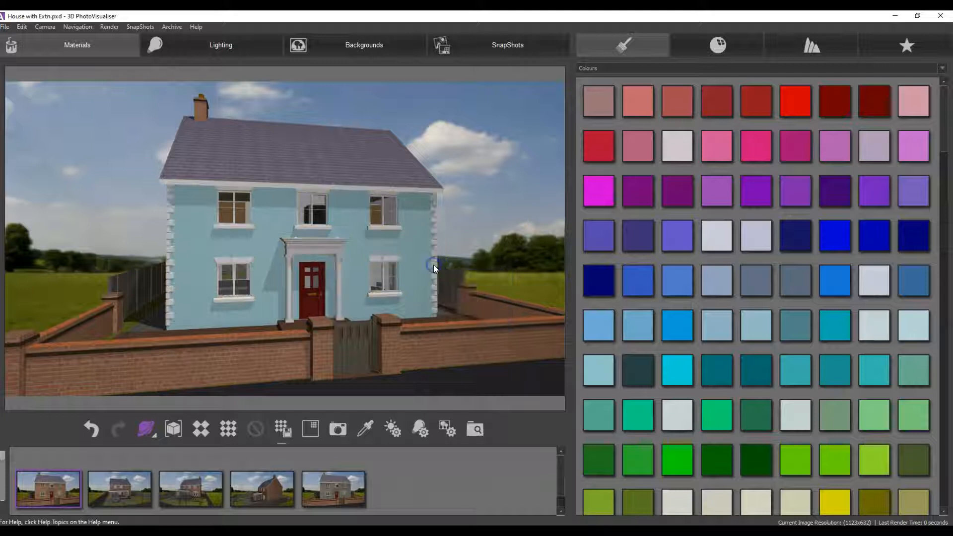
{"action": "left_click", "coordinate": [344, 430]}
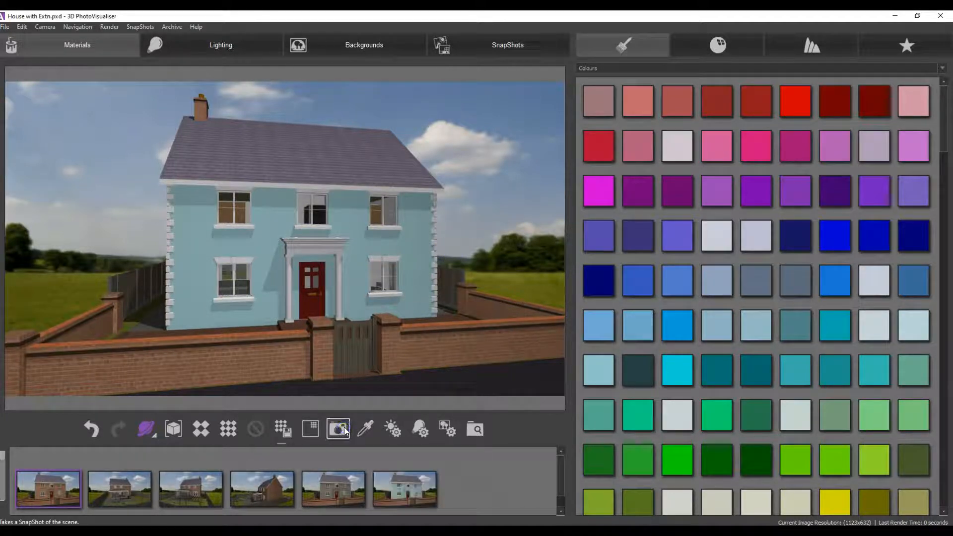
Apply the first grey stone from Bricks and Cladding to the boundary wall and update all settings of the light blue house snapshot.
{"action": "left_click", "coordinate": [942, 68]}
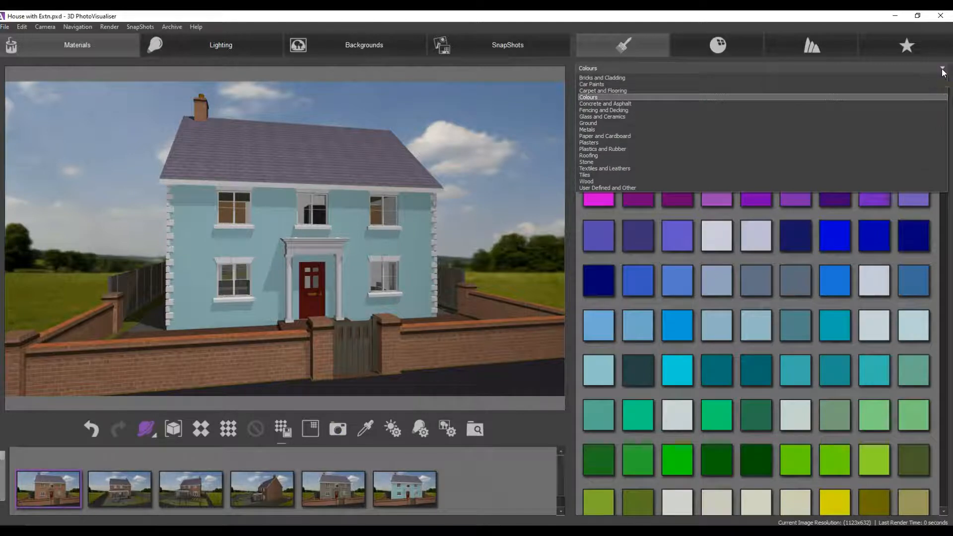
{"action": "left_click", "coordinate": [792, 78]}
{"action": "left_click", "coordinate": [613, 116]}
{"action": "left_click_drag", "start_coordinate": [613, 116], "coordinate": [478, 344]}
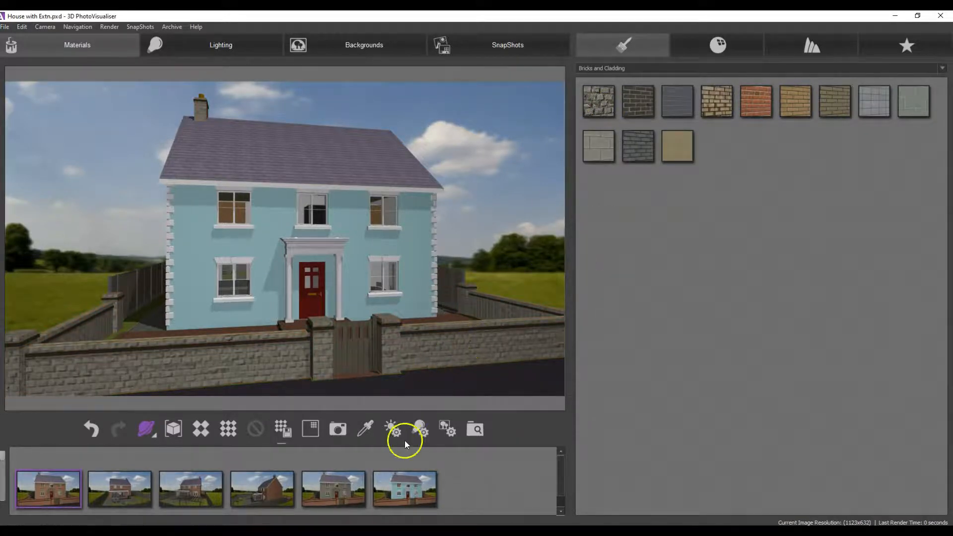
{"action": "right_click", "coordinate": [395, 481]}
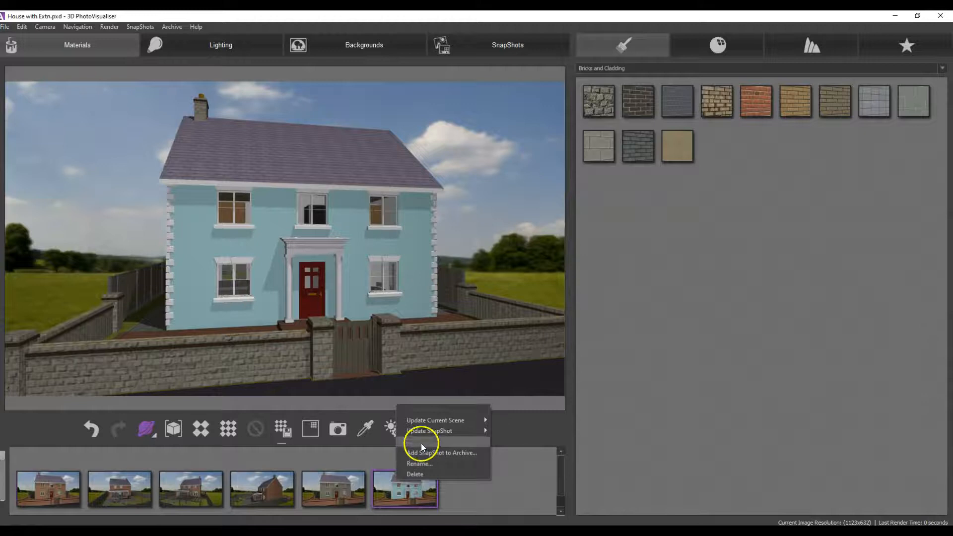
{"action": "mouse_move", "coordinate": [421, 434]}
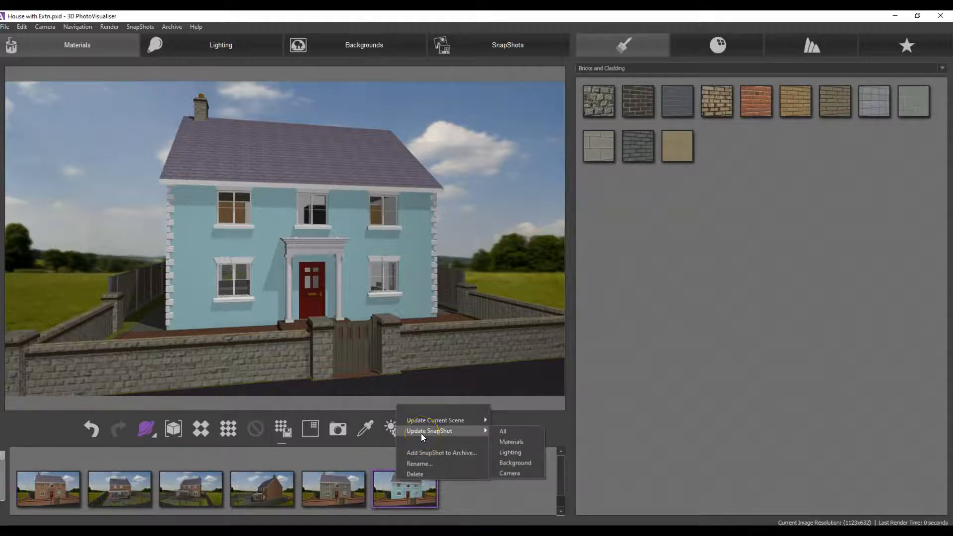
{"action": "left_click", "coordinate": [503, 432]}
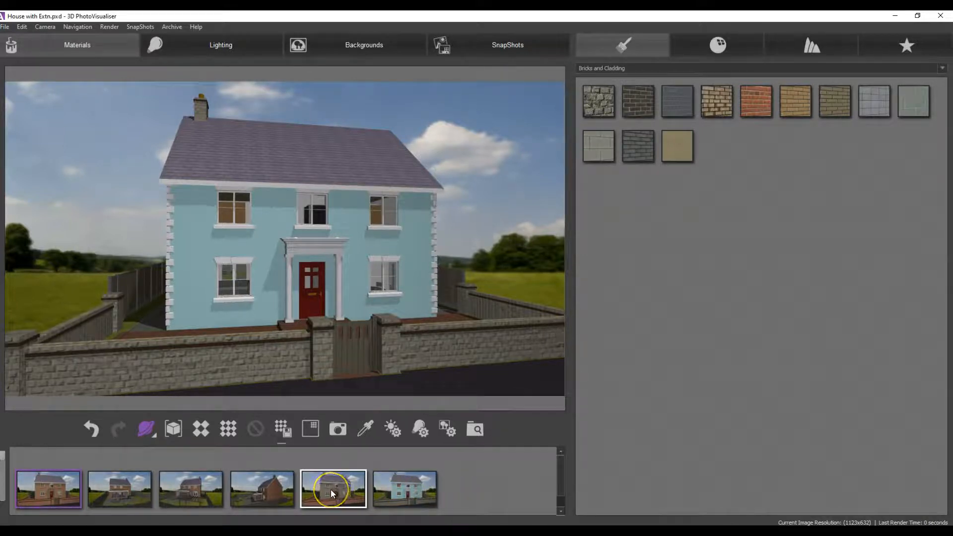
Restore the stone-clad house snapshot, apply the same grey stone to its boundary wall, and update all of that snapshot's settings.
{"action": "left_click_drag", "start_coordinate": [331, 489], "coordinate": [331, 314]}
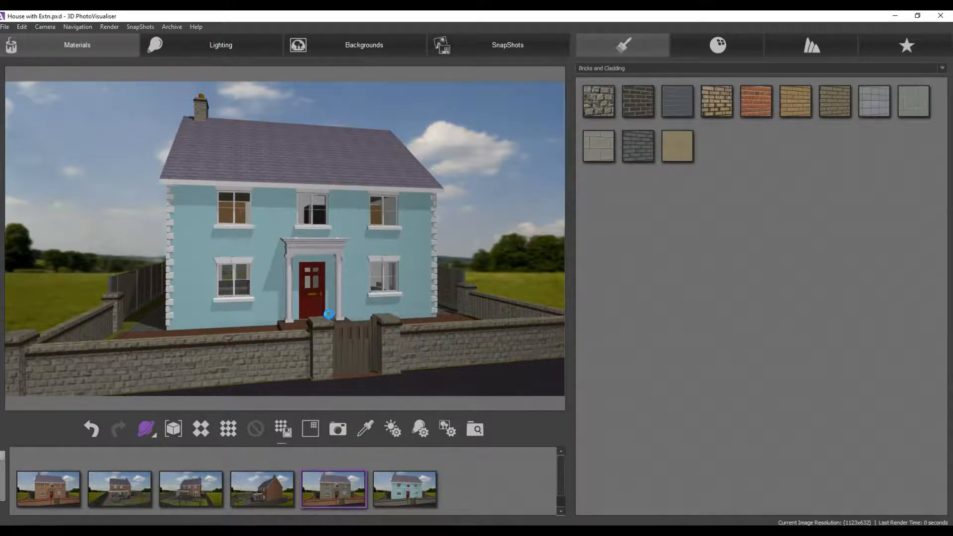
{"action": "left_click_drag", "start_coordinate": [605, 83], "coordinate": [463, 346]}
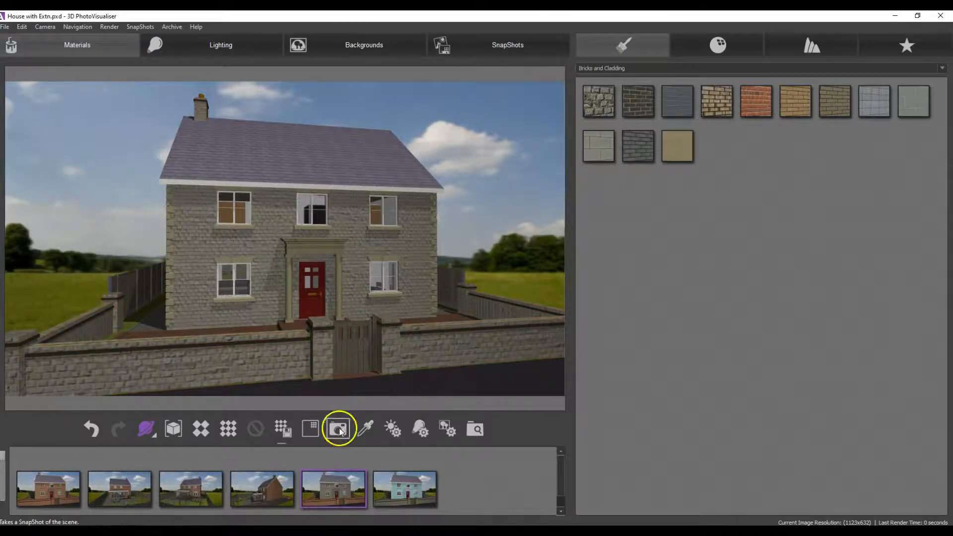
{"action": "right_click", "coordinate": [343, 490]}
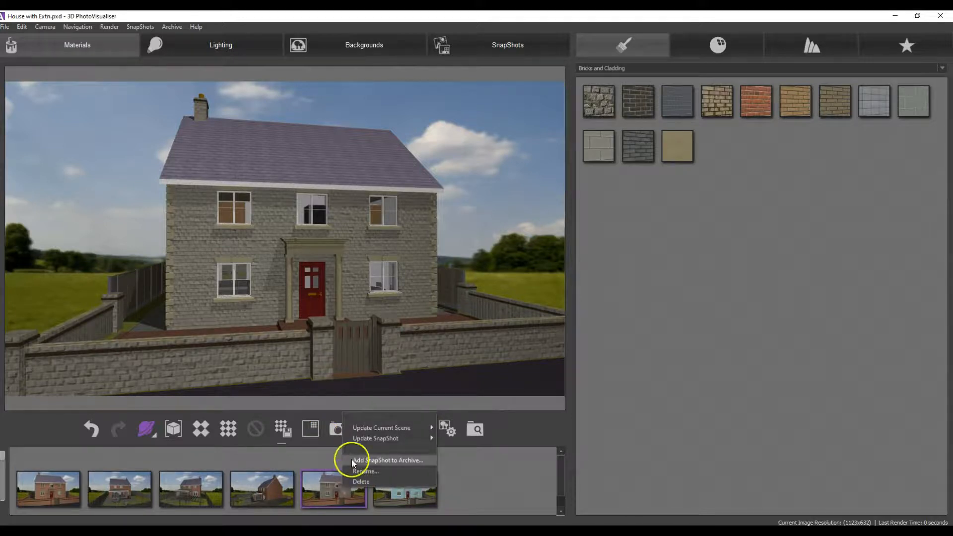
{"action": "mouse_move", "coordinate": [356, 440]}
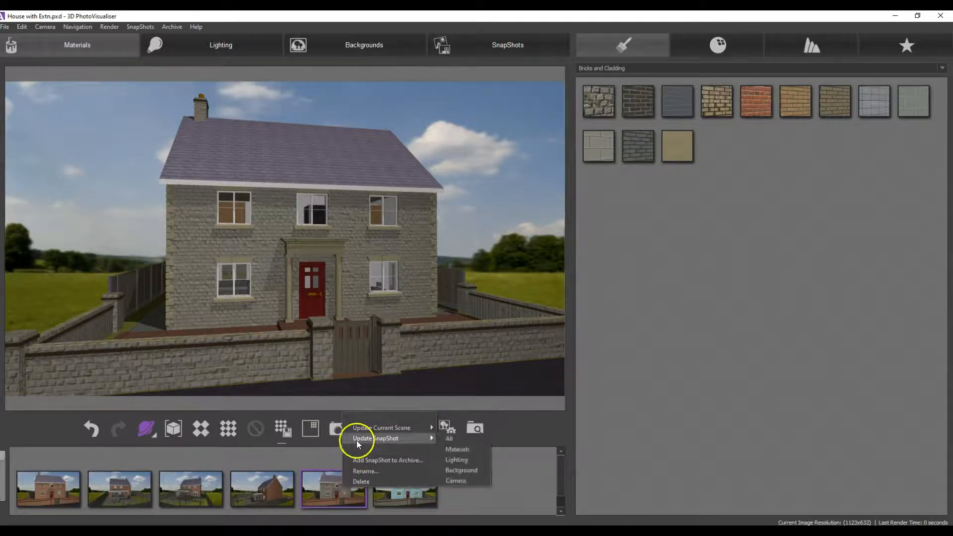
{"action": "left_click", "coordinate": [452, 439]}
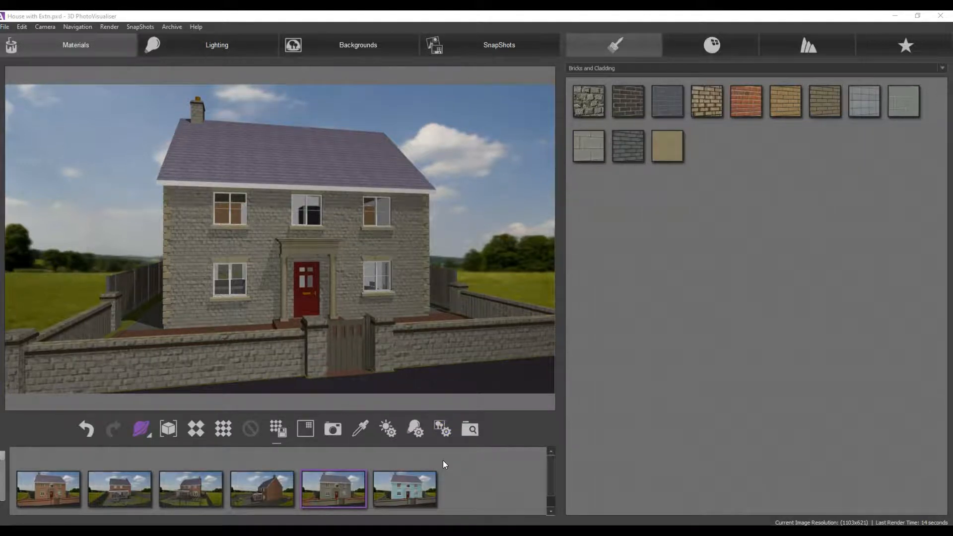
Enlarge the model view, move to the rear extension's glazed doors and hide the central door frame geometry.
{"action": "left_click_drag", "start_coordinate": [560, 362], "coordinate": [797, 369]}
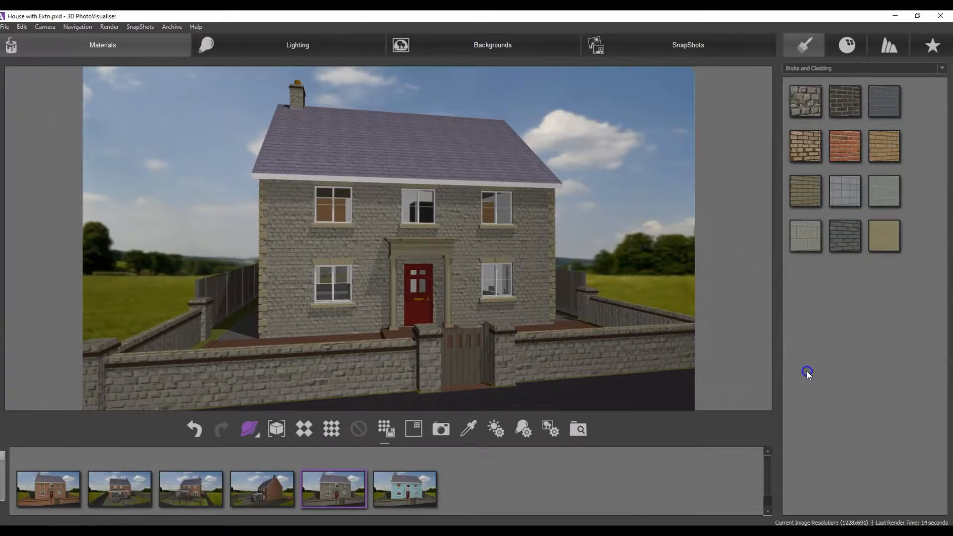
{"action": "left_click_drag", "start_coordinate": [322, 330], "coordinate": [597, 323]}
{"action": "left_click_drag", "start_coordinate": [368, 324], "coordinate": [414, 241]}
{"action": "scroll", "coordinate": [386, 335], "scroll_direction": "up", "scroll_amount": 3}
{"action": "left_click_drag", "start_coordinate": [418, 276], "coordinate": [469, 269]}
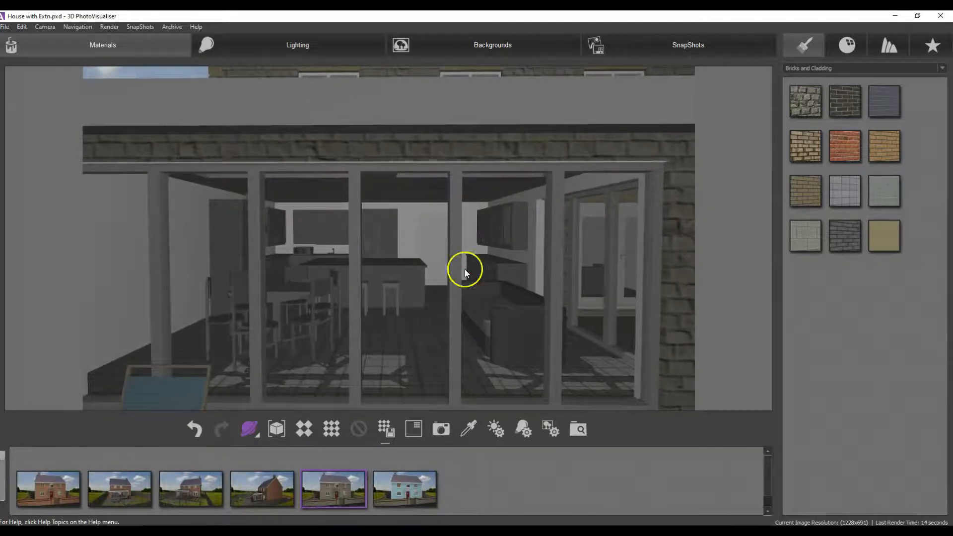
{"action": "left_click_drag", "start_coordinate": [384, 329], "coordinate": [347, 312]}
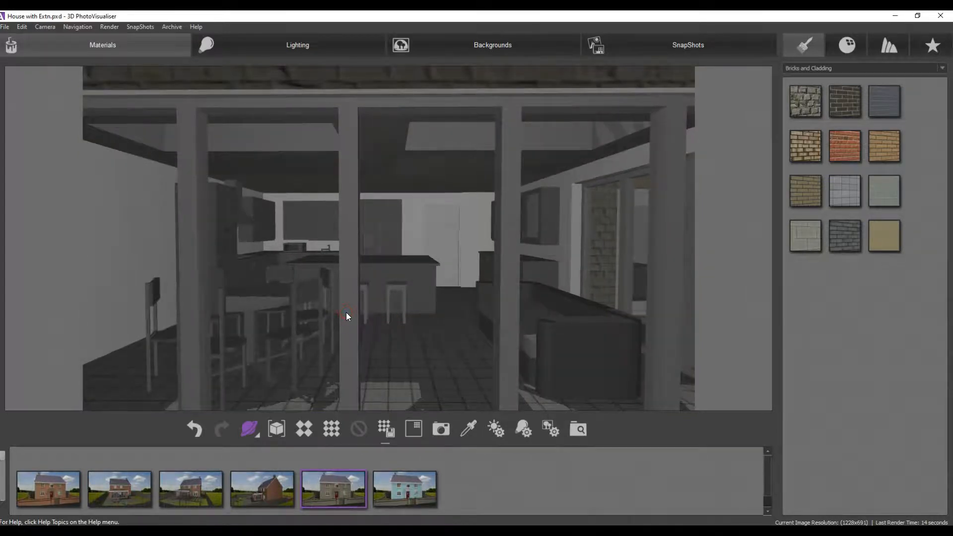
{"action": "right_click", "coordinate": [347, 313]}
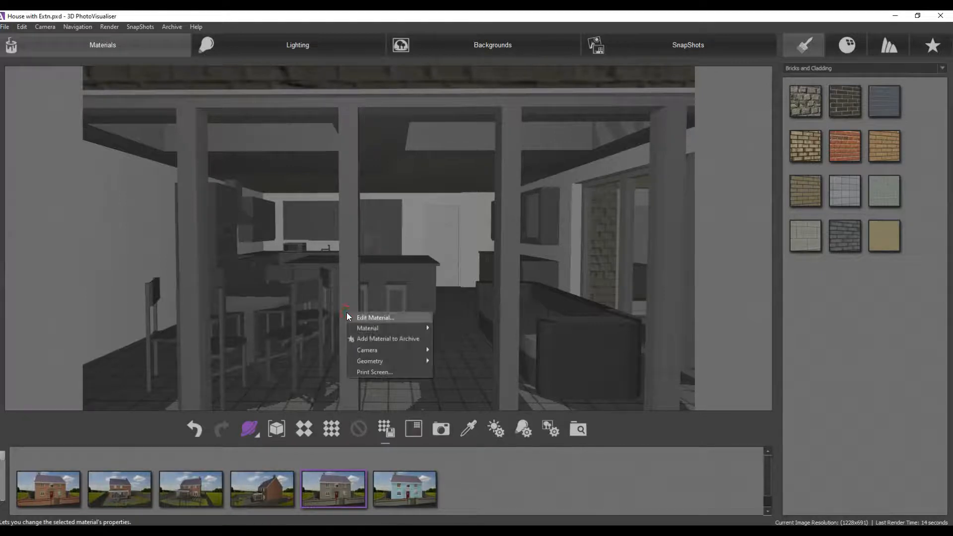
{"action": "mouse_move", "coordinate": [360, 349]}
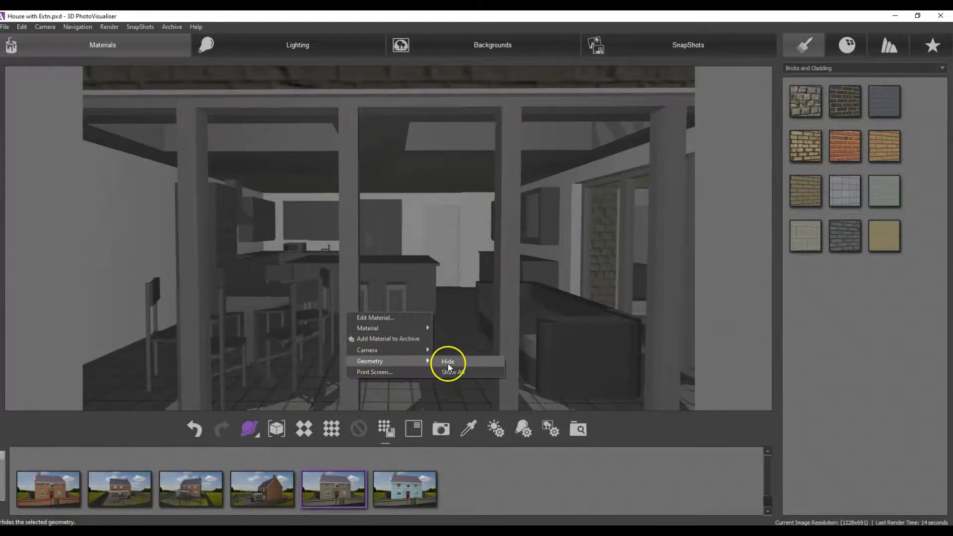
{"action": "left_click", "coordinate": [449, 365]}
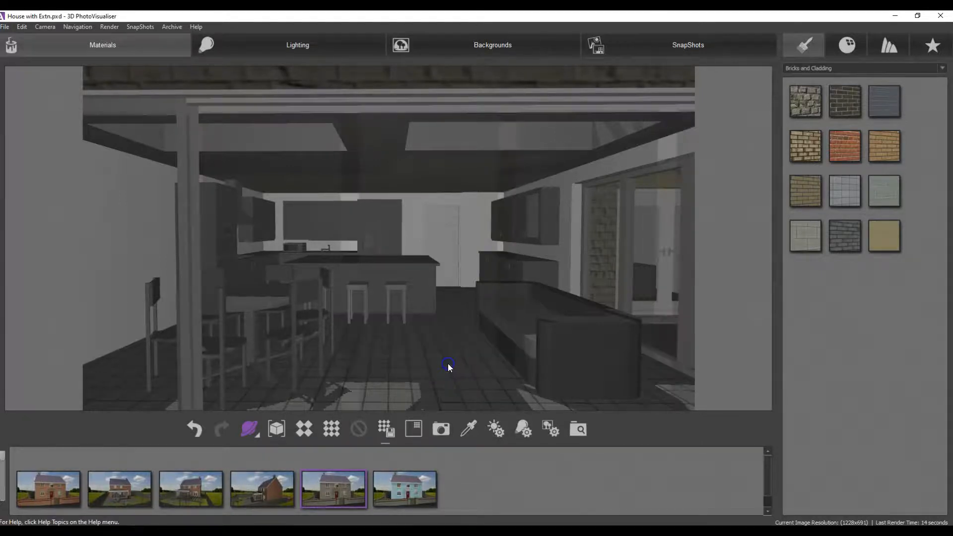
Hide the remaining door frame and glass pane in front of the kitchen-diner, and test-render the interior.
{"action": "right_click", "coordinate": [188, 320]}
{"action": "mouse_move", "coordinate": [209, 370]}
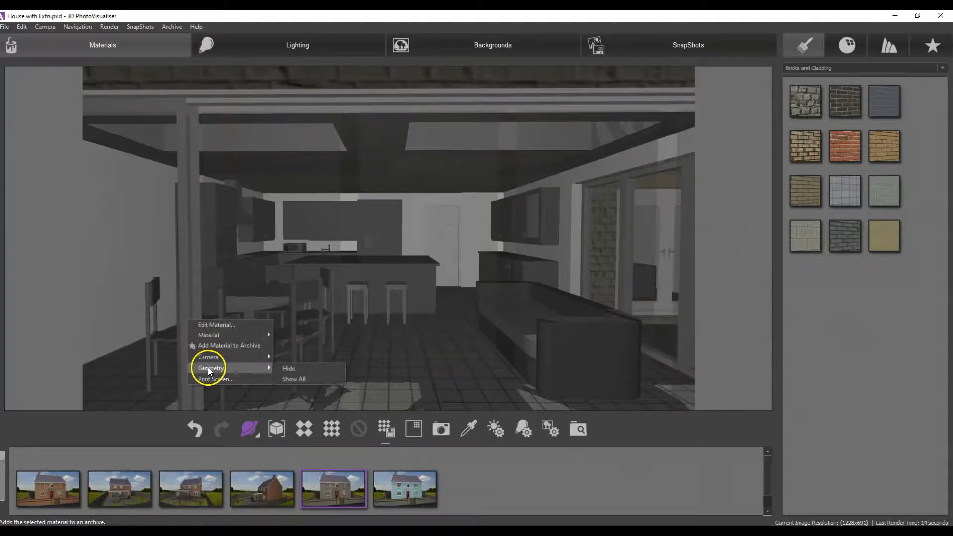
{"action": "left_click", "coordinate": [284, 370]}
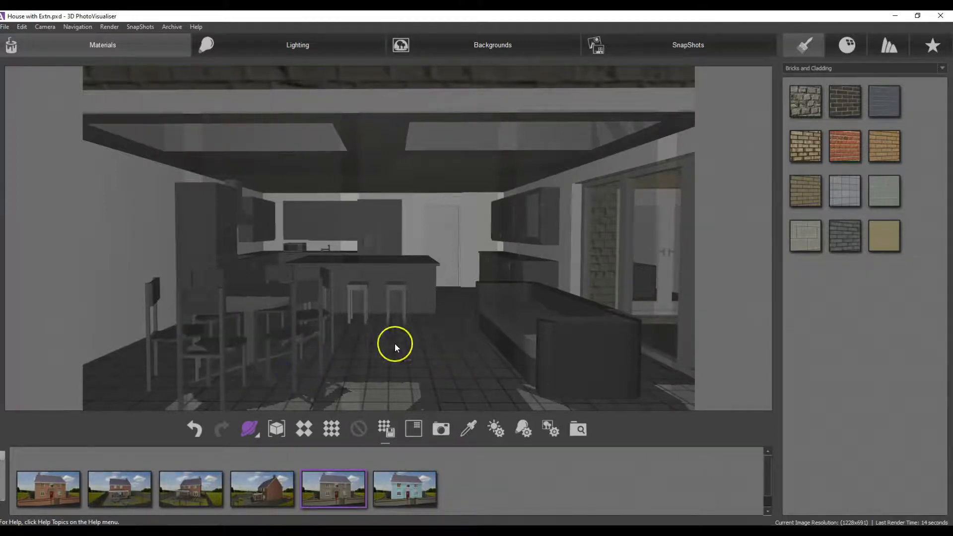
{"action": "right_click", "coordinate": [446, 255]}
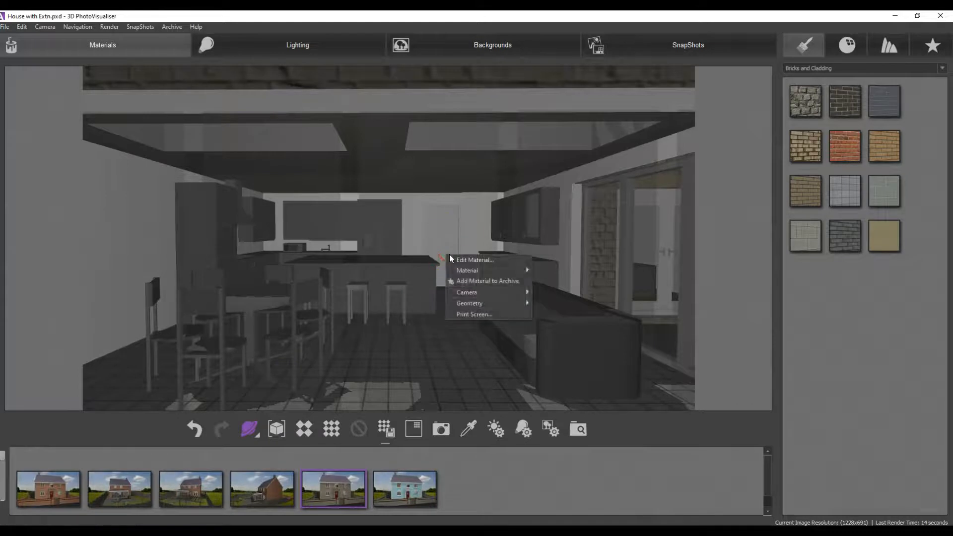
{"action": "mouse_move", "coordinate": [470, 303]}
{"action": "left_click", "coordinate": [543, 304]}
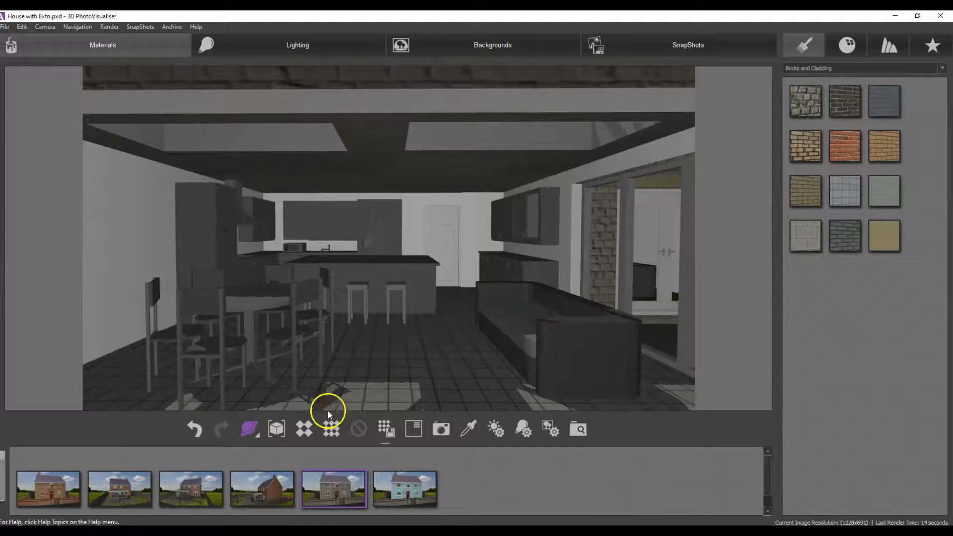
{"action": "left_click", "coordinate": [303, 430]}
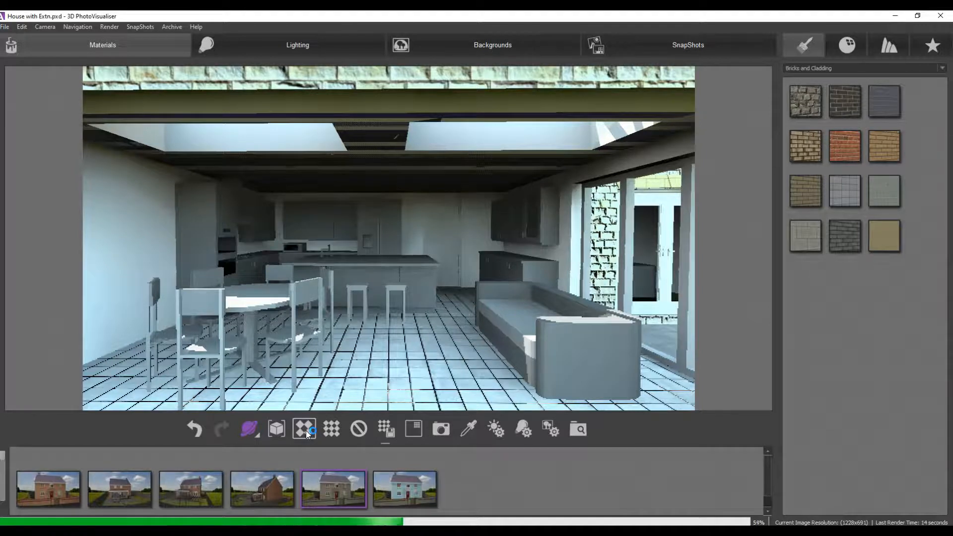
{"action": "left_click", "coordinate": [358, 429]}
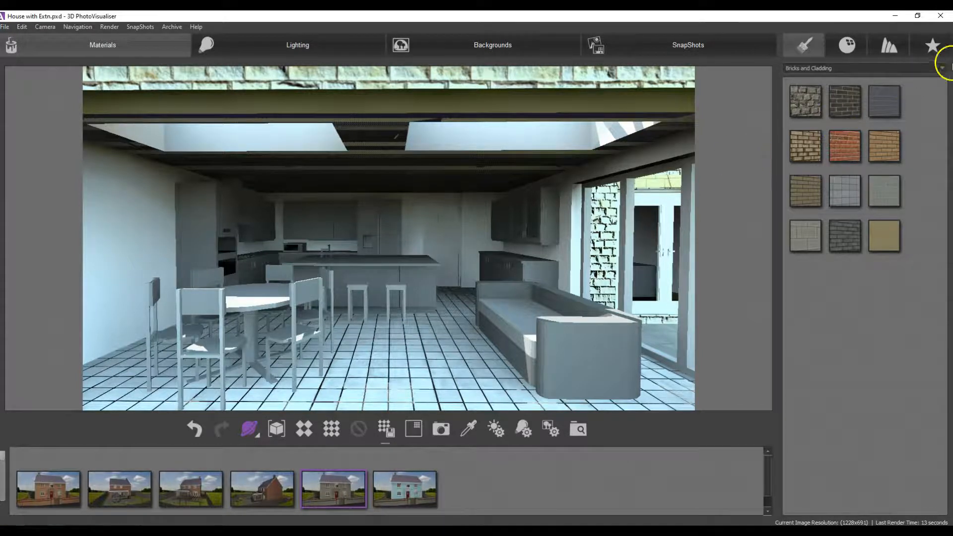
Paint the kitchen-diner's walls and ceiling with the near-white swatch just before White Smoke in Colours.
{"action": "left_click", "coordinate": [943, 68]}
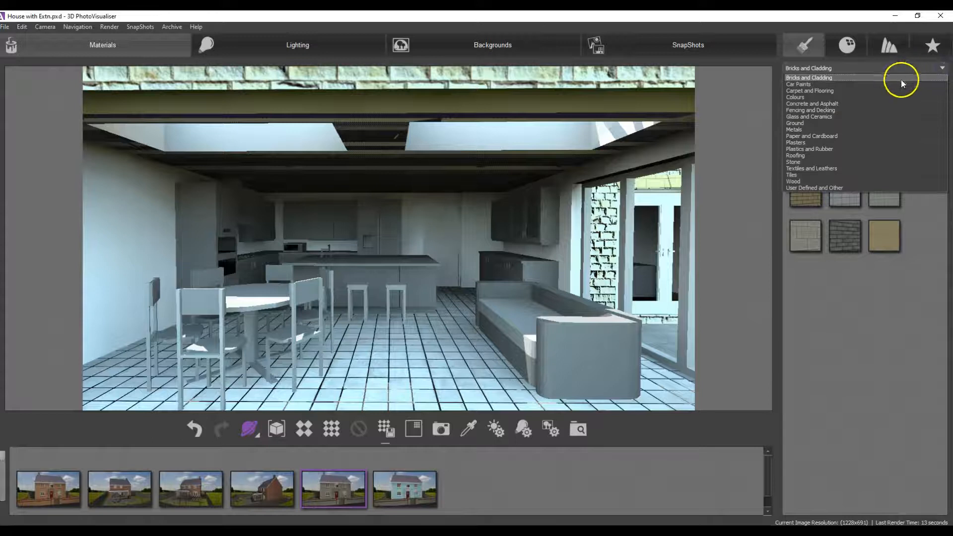
{"action": "left_click", "coordinate": [855, 98]}
{"action": "scroll", "coordinate": [940, 130], "scroll_direction": "down", "scroll_amount": 1}
{"action": "left_click_drag", "start_coordinate": [939, 127], "coordinate": [951, 522]}
{"action": "left_click", "coordinate": [819, 451]}
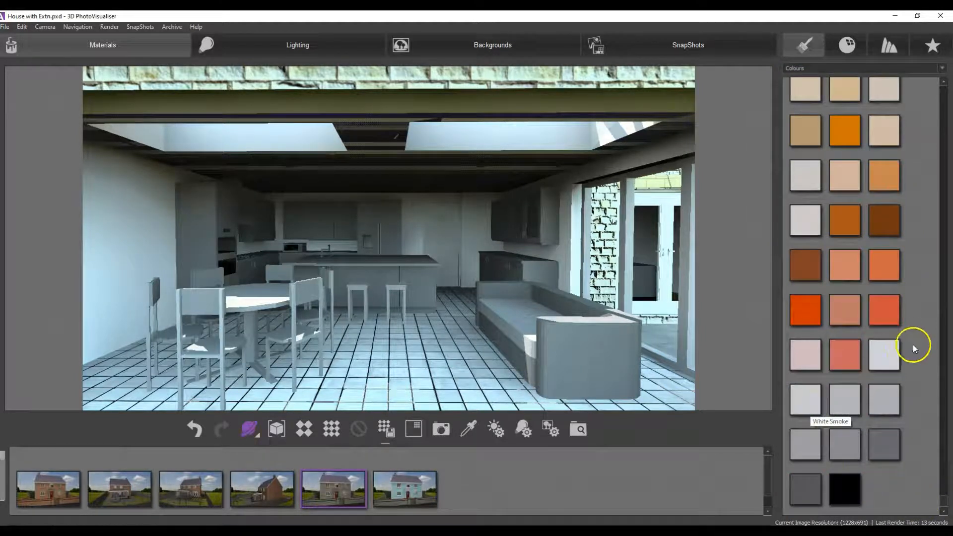
{"action": "left_click_drag", "start_coordinate": [892, 349], "coordinate": [566, 252]}
{"action": "left_click_drag", "start_coordinate": [885, 366], "coordinate": [479, 236]}
{"action": "mouse_move", "coordinate": [881, 353]}
{"action": "left_mouse_down"}
{"action": "mouse_move", "coordinate": [839, 343]}
{"action": "mouse_move", "coordinate": [489, 180]}
{"action": "mouse_move", "coordinate": [860, 354]}
{"action": "mouse_move", "coordinate": [740, 308]}
{"action": "mouse_move", "coordinate": [458, 147]}
{"action": "left_mouse_up"}
{"action": "left_click_drag", "start_coordinate": [885, 354], "coordinate": [130, 244]}
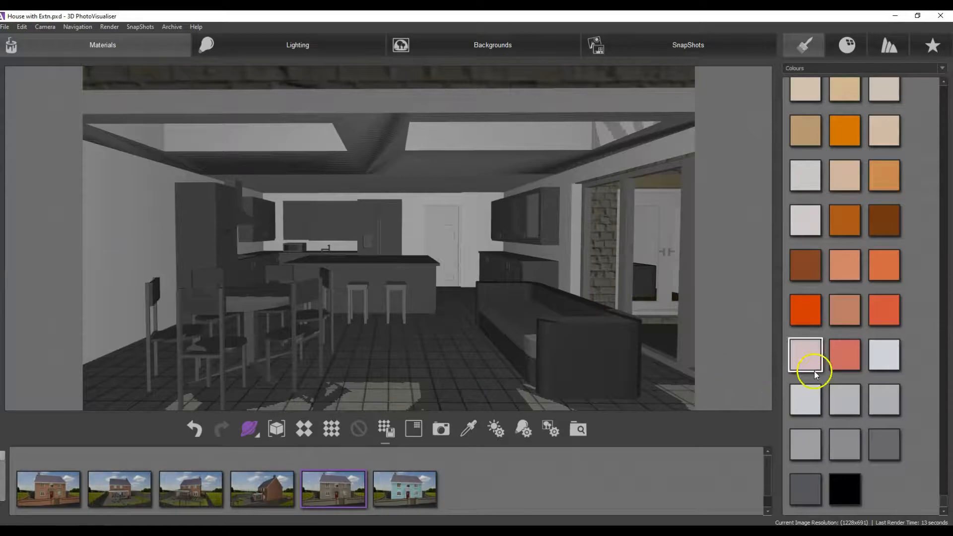
{"action": "left_click_drag", "start_coordinate": [888, 358], "coordinate": [132, 152]}
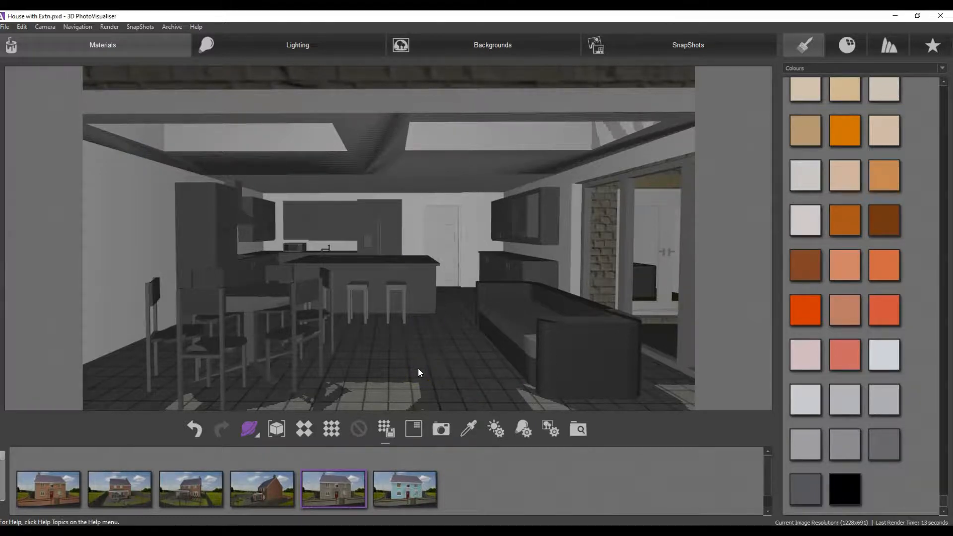
Apply the white tile material from Tiles to the kitchen-diner floor.
{"action": "left_click", "coordinate": [943, 69]}
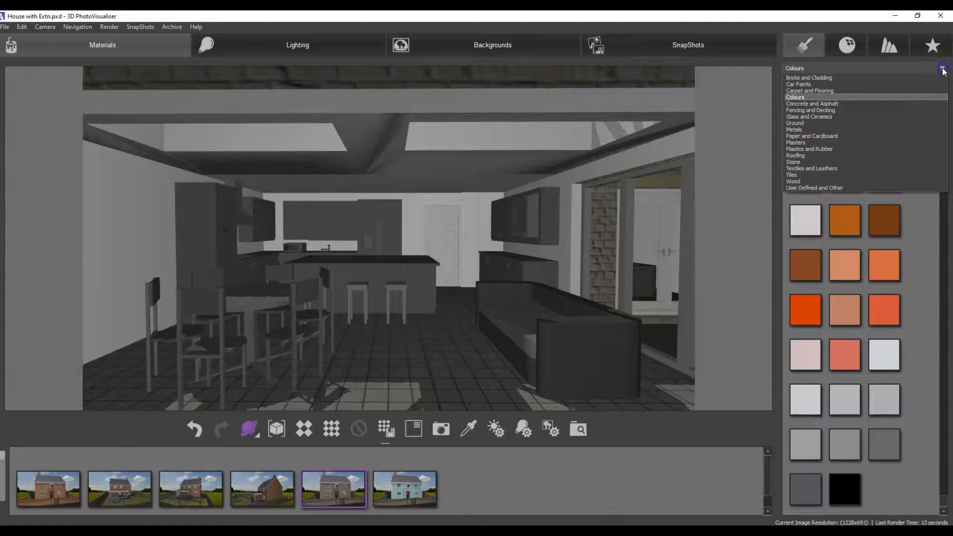
{"action": "left_click", "coordinate": [883, 174]}
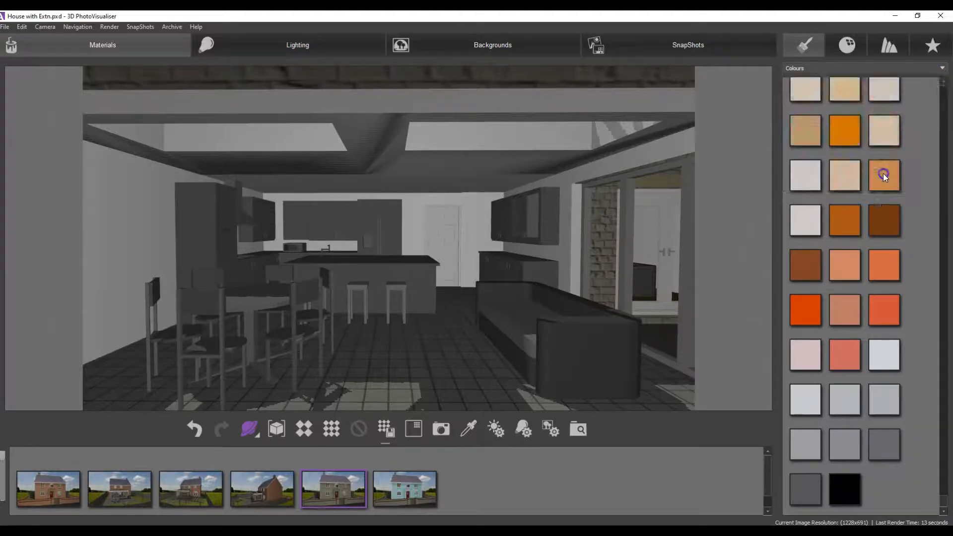
{"action": "left_click_drag", "start_coordinate": [880, 101], "coordinate": [433, 366]}
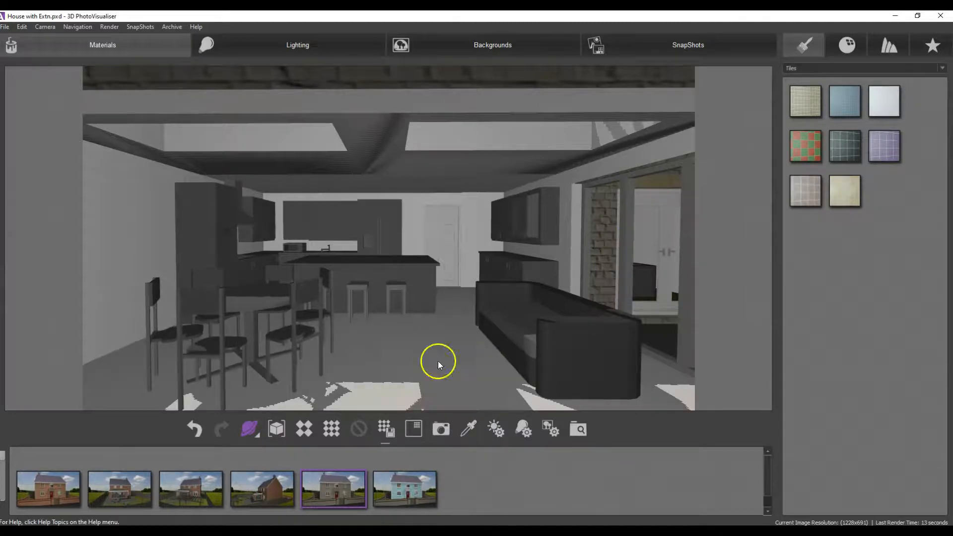
{"action": "left_click", "coordinate": [943, 68]}
{"action": "left_click", "coordinate": [404, 349]}
Edit the floor tile material and set its finish to Glossy Reflect 1.
{"action": "right_click", "coordinate": [404, 350]}
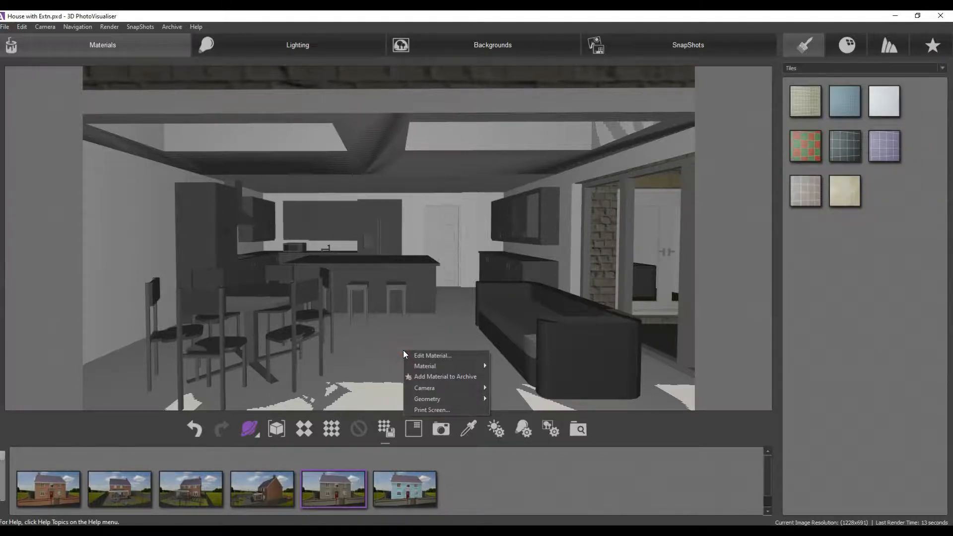
{"action": "left_click", "coordinate": [414, 356]}
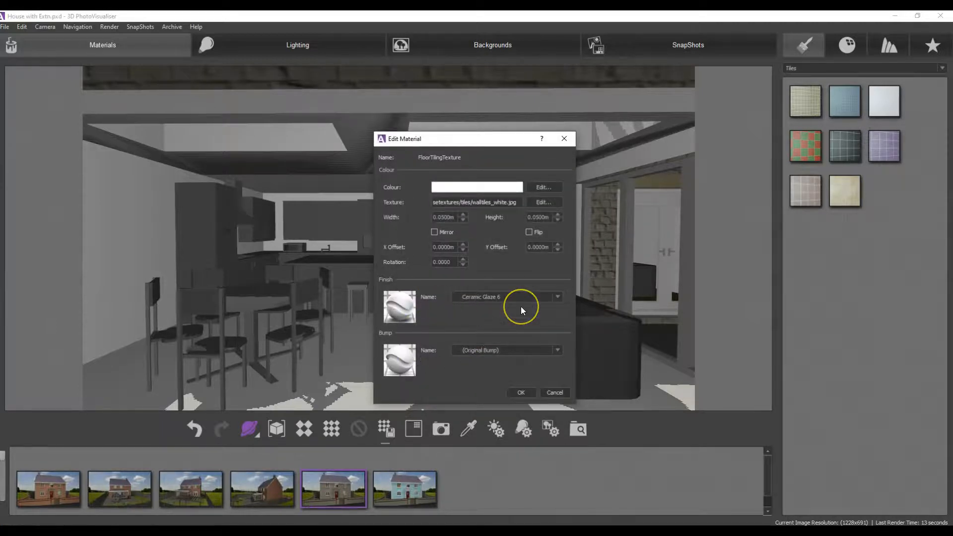
{"action": "left_click", "coordinate": [558, 297]}
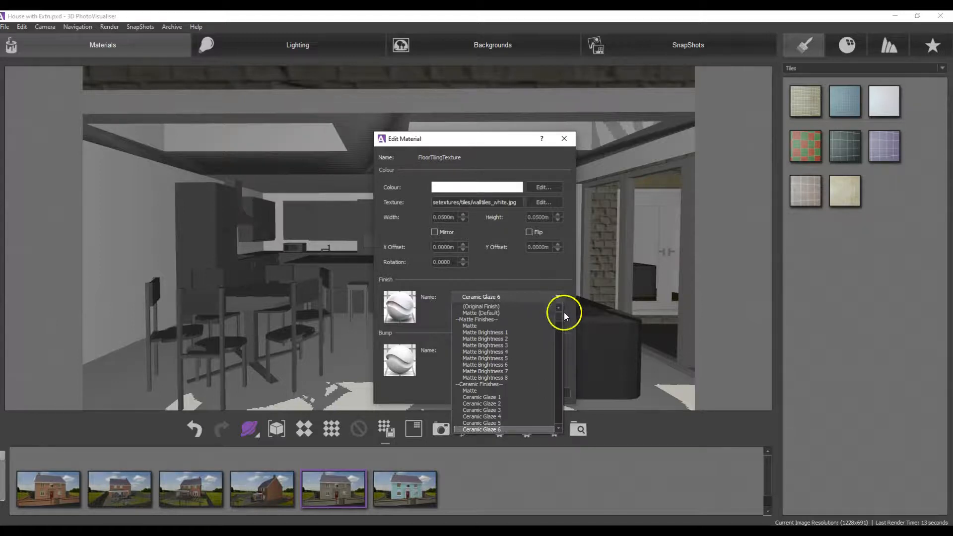
{"action": "mouse_move", "coordinate": [559, 315]}
{"action": "left_mouse_down"}
{"action": "mouse_move", "coordinate": [553, 430]}
{"action": "mouse_move", "coordinate": [557, 354]}
{"action": "left_mouse_up"}
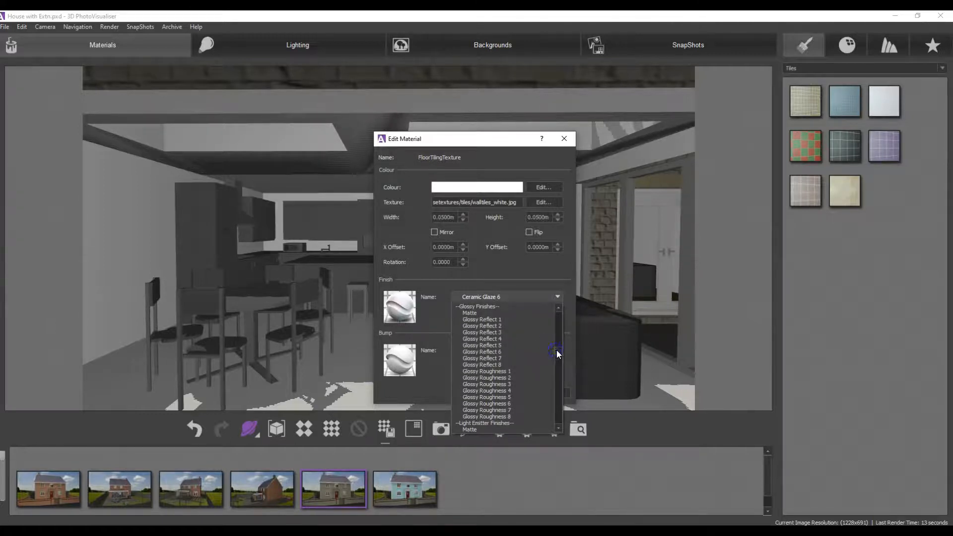
{"action": "left_click", "coordinate": [517, 319]}
{"action": "left_click", "coordinate": [520, 393]}
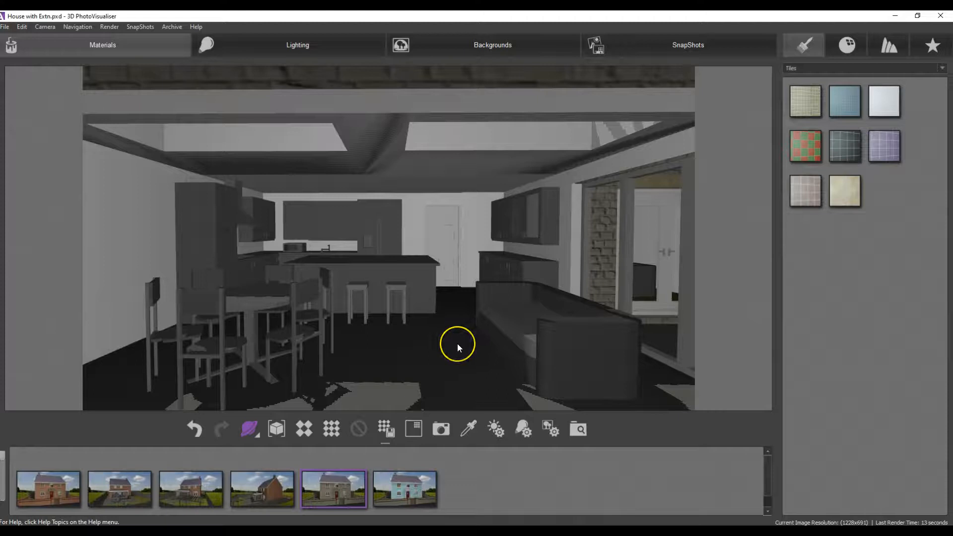
Paint the kitchen cabinets and island White Smoke from Colours, and make the fridge and tall oven unit white.
{"action": "left_click", "coordinate": [942, 69]}
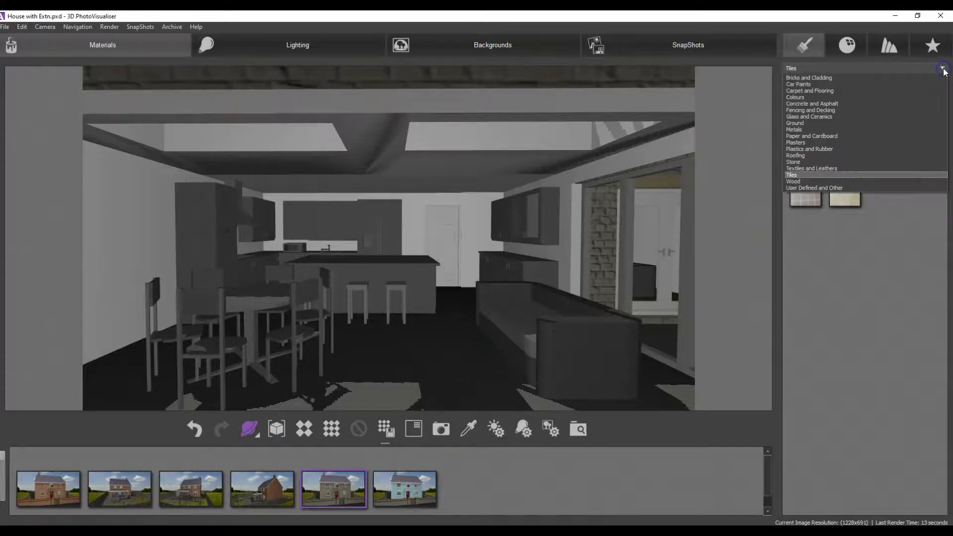
{"action": "left_click", "coordinate": [858, 97]}
{"action": "left_click_drag", "start_coordinate": [945, 98], "coordinate": [938, 499]}
{"action": "left_click_drag", "start_coordinate": [812, 406], "coordinate": [541, 269]}
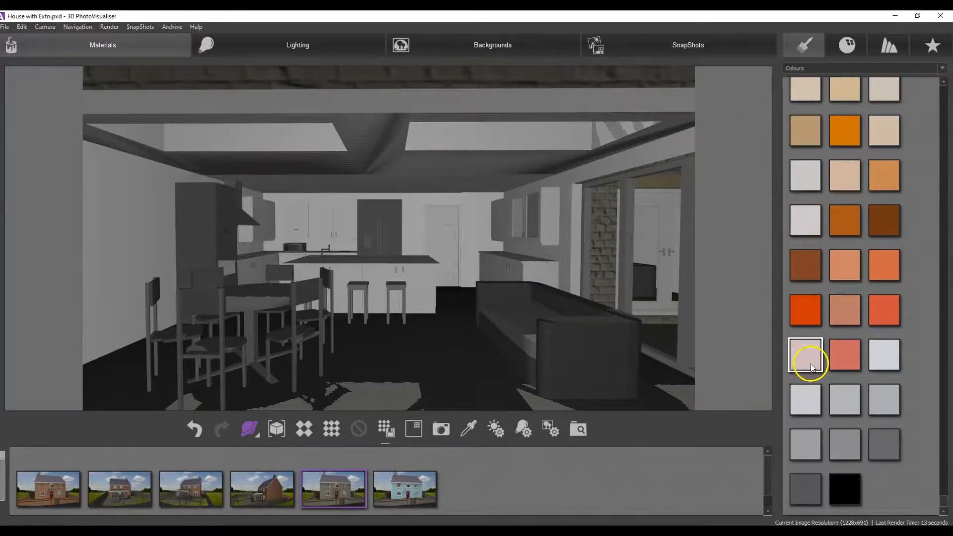
{"action": "left_click_drag", "start_coordinate": [499, 259], "coordinate": [397, 231]}
{"action": "left_click", "coordinate": [837, 355]}
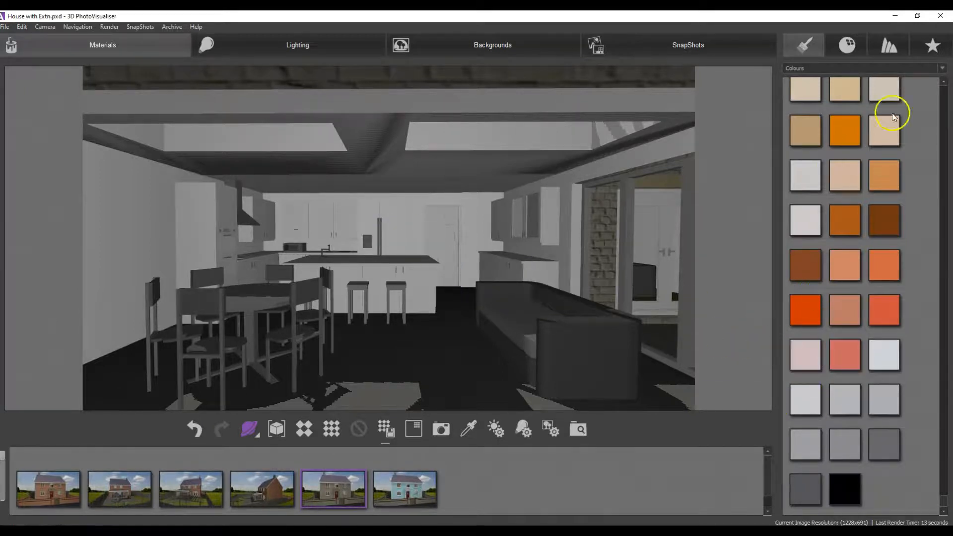
Apply the second material in Glass and Ceramics to the glazed wall cabinet, the fridge and the microwave area.
{"action": "left_click", "coordinate": [940, 68]}
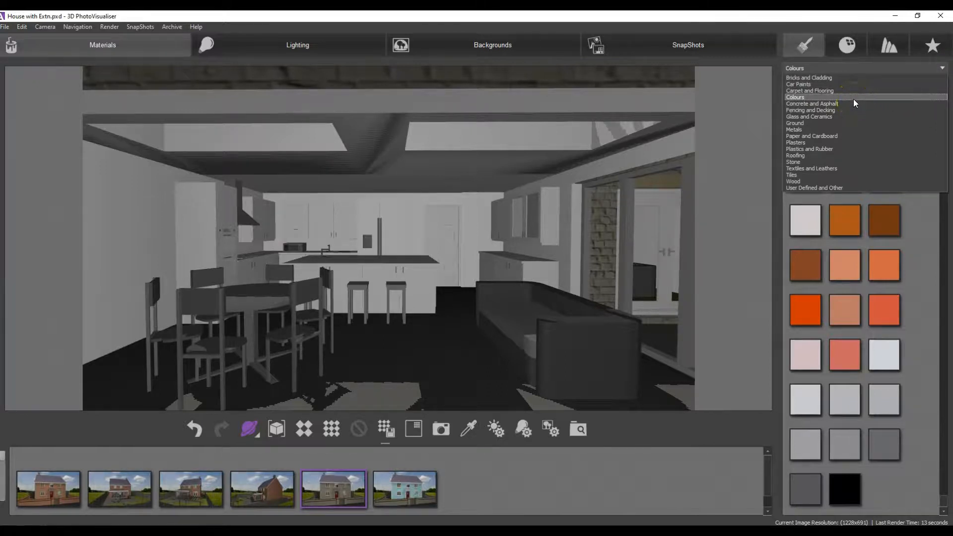
{"action": "left_click", "coordinate": [847, 115]}
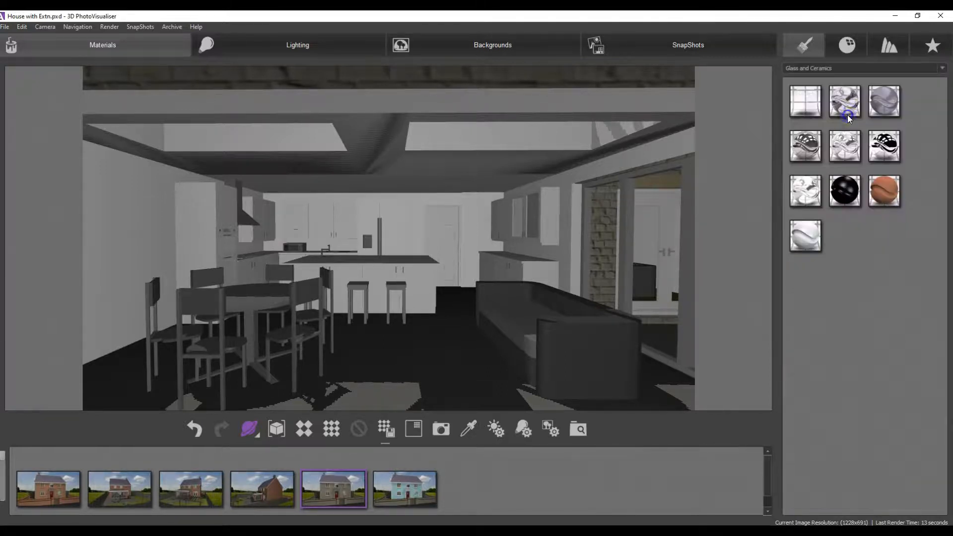
{"action": "left_click_drag", "start_coordinate": [850, 115], "coordinate": [535, 220]}
{"action": "left_click_drag", "start_coordinate": [844, 101], "coordinate": [363, 224]}
{"action": "left_click_drag", "start_coordinate": [846, 100], "coordinate": [293, 252]}
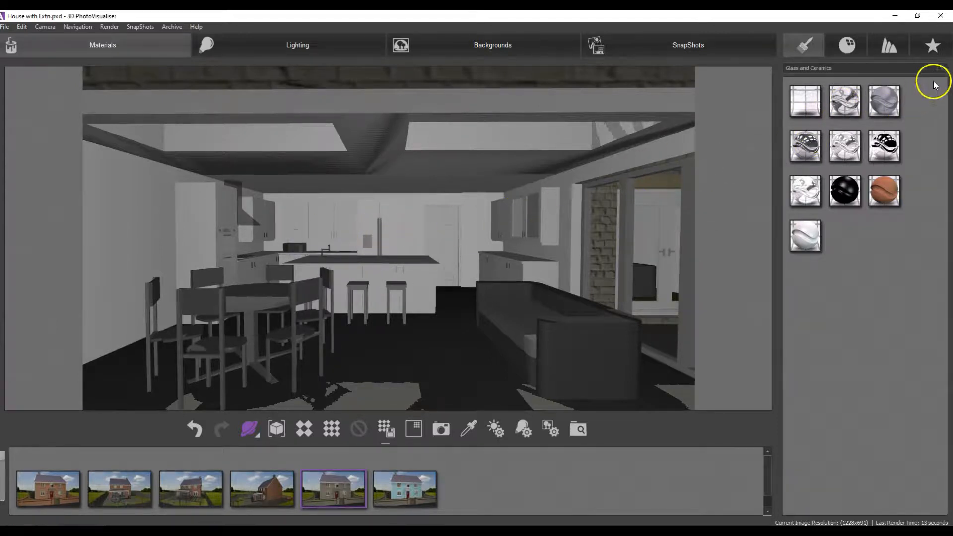
Colour the sofa and the dining chairs' seats and backs pale blue from Colours.
{"action": "left_click", "coordinate": [942, 68]}
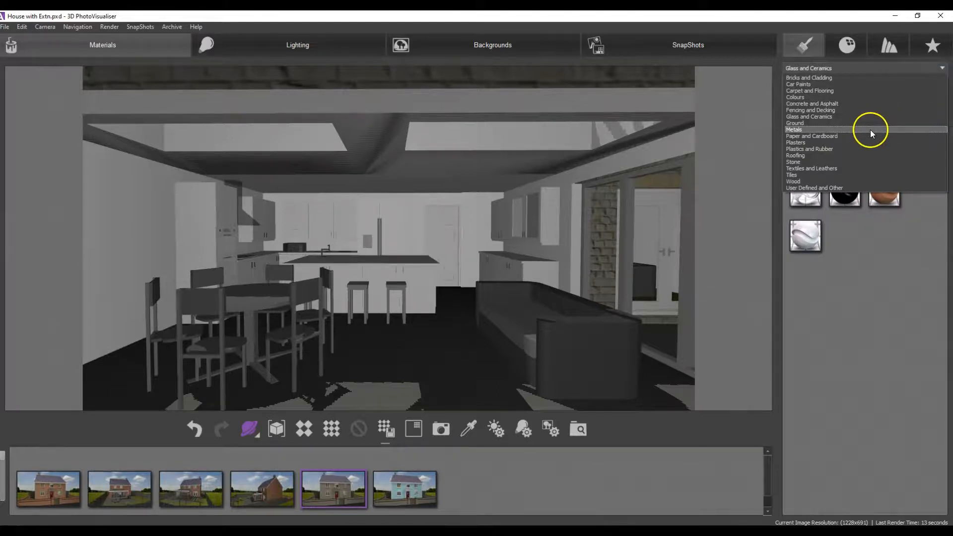
{"action": "left_click", "coordinate": [866, 97]}
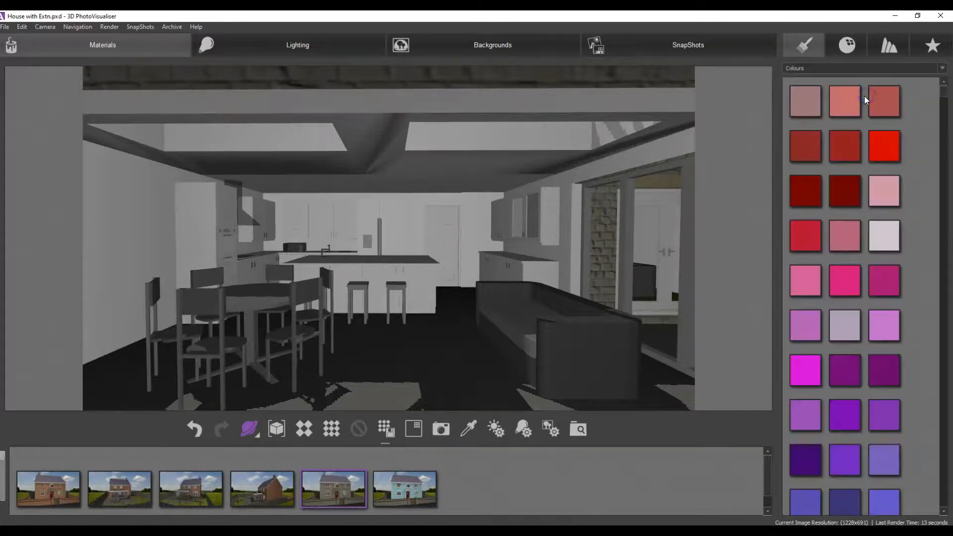
{"action": "left_click_drag", "start_coordinate": [943, 95], "coordinate": [941, 248]}
{"action": "left_click_drag", "start_coordinate": [882, 274], "coordinate": [601, 353]}
{"action": "left_click_drag", "start_coordinate": [888, 267], "coordinate": [526, 319]}
{"action": "left_click_drag", "start_coordinate": [879, 272], "coordinate": [211, 302]}
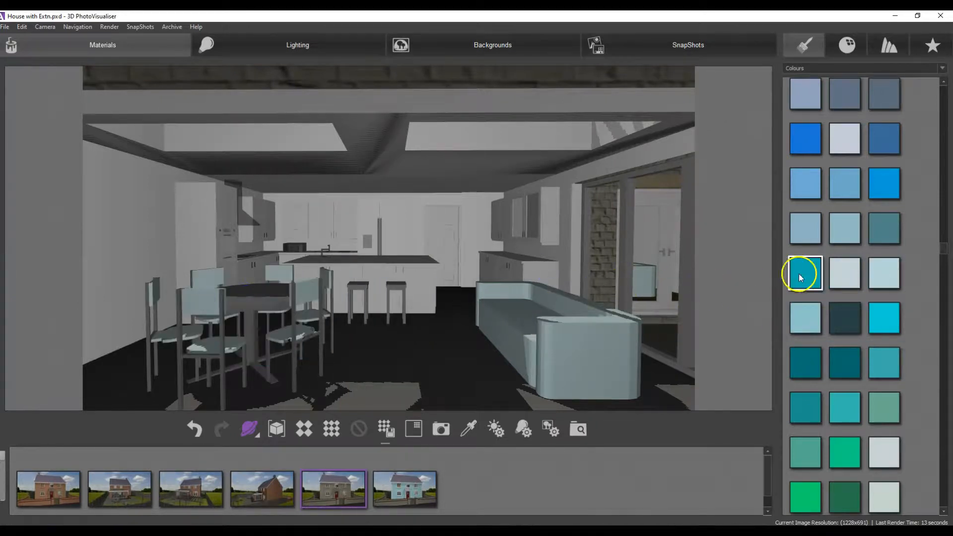
Try the pale blue on the dining table and chair frames, and recolour them with a light off-white from Colours.
{"action": "left_click_drag", "start_coordinate": [879, 270], "coordinate": [259, 298]}
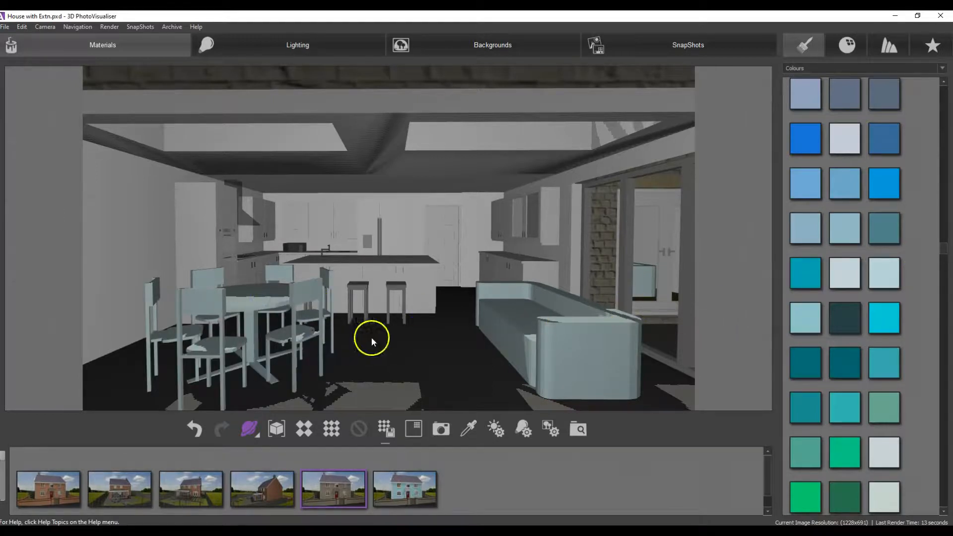
{"action": "left_click_drag", "start_coordinate": [861, 149], "coordinate": [253, 301]}
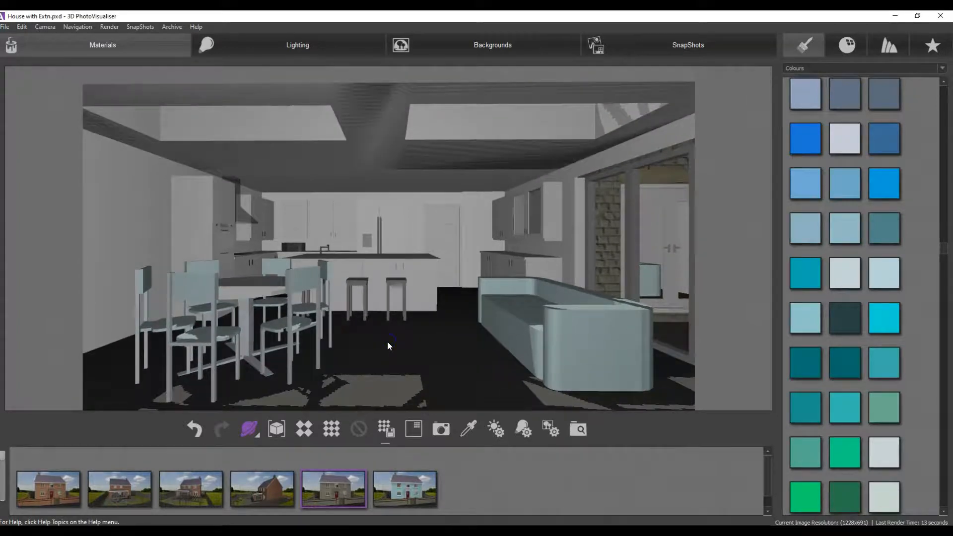
Apply the Daylight Sunny lighting preset from the Interior category to the kitchen and dining room scene.
{"action": "left_click", "coordinate": [303, 52]}
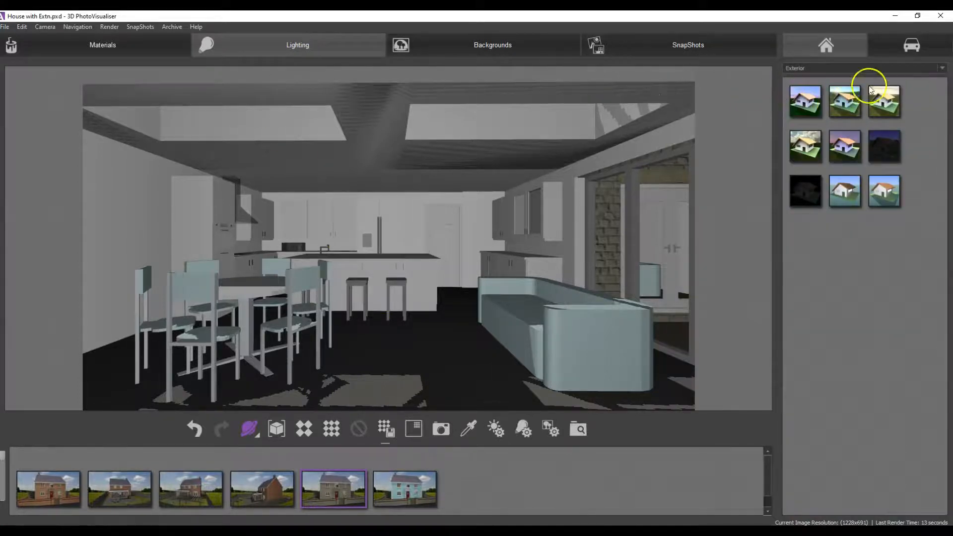
{"action": "left_click", "coordinate": [944, 68]}
{"action": "left_click", "coordinate": [938, 84]}
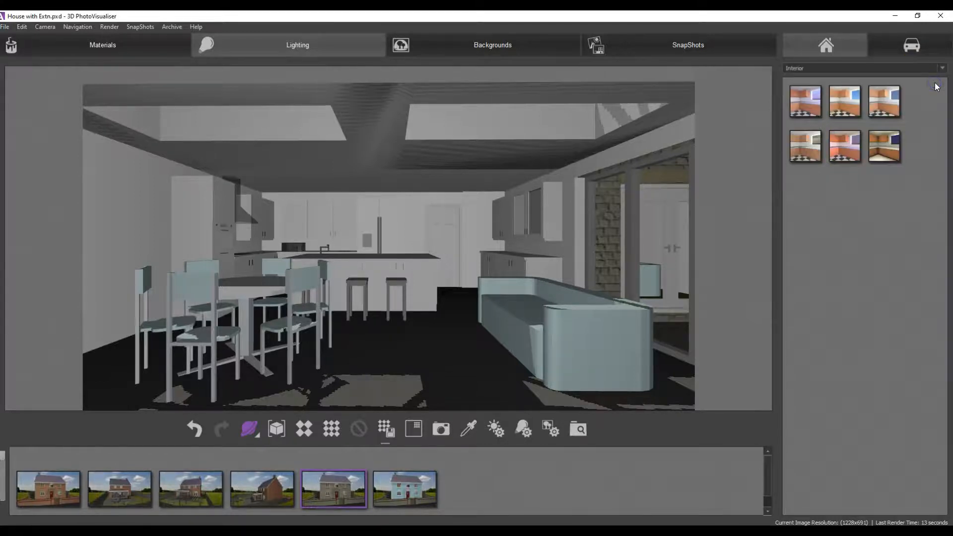
{"action": "left_click", "coordinate": [843, 108]}
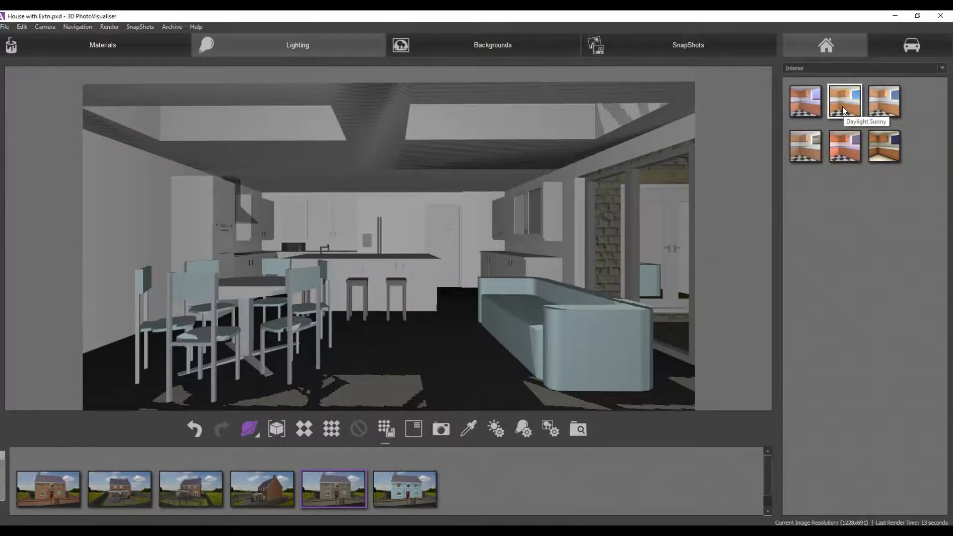
{"action": "left_click_drag", "start_coordinate": [842, 106], "coordinate": [498, 217]}
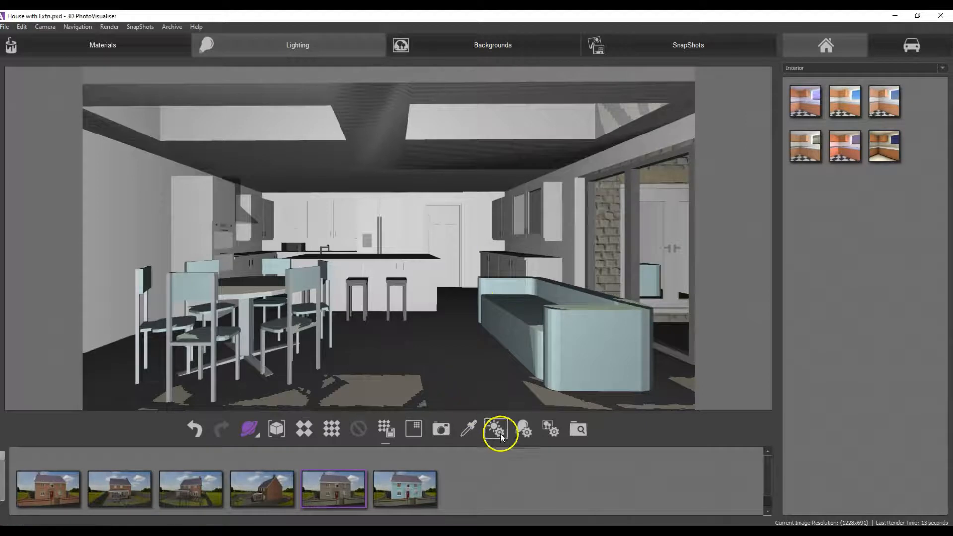
Set the scene's artificial intensity scale to 5 and ambient intensity scale to 2, and toggle Drop shadow and Sun shadow.
{"action": "left_click", "coordinate": [525, 437]}
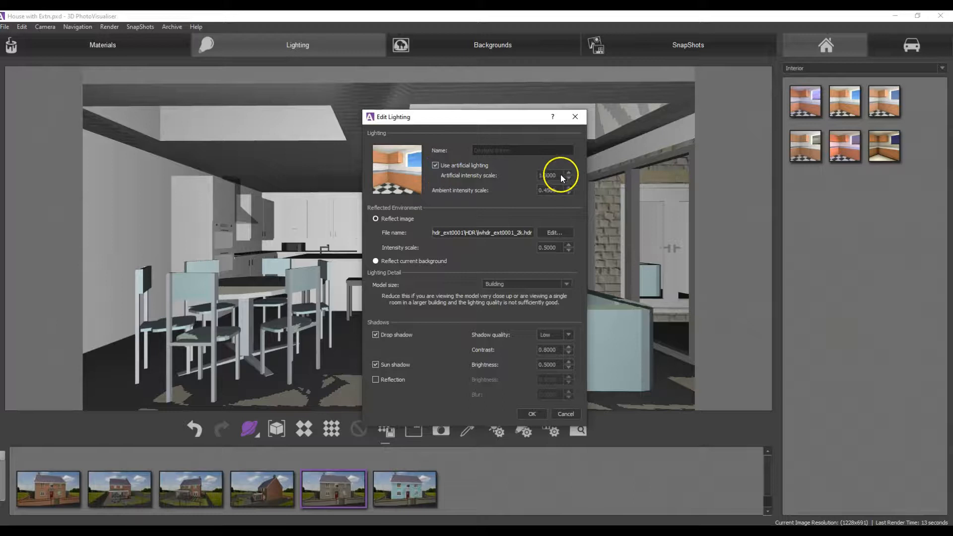
{"action": "left_click_drag", "start_coordinate": [560, 174], "coordinate": [513, 173]}
{"action": "type", "text": "5"}
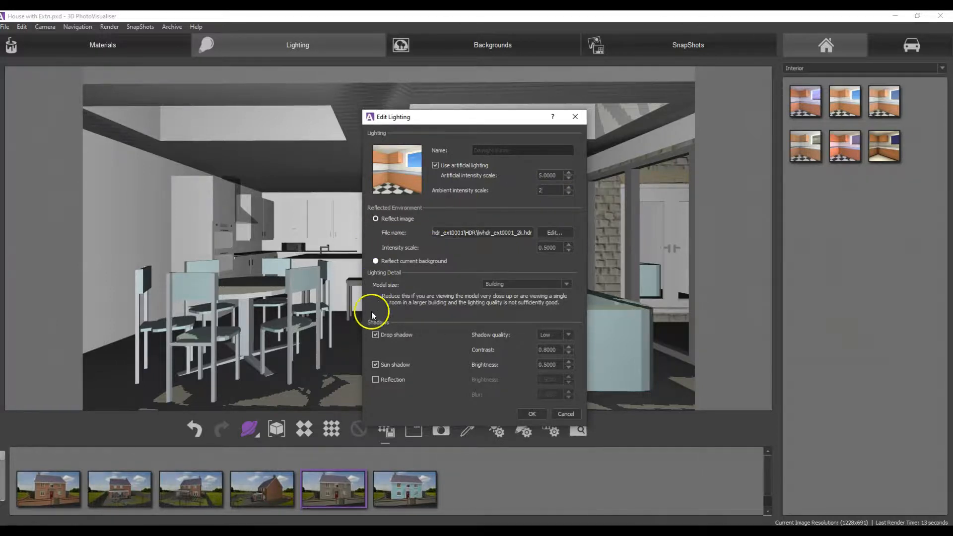
{"action": "left_click", "coordinate": [375, 336]}
{"action": "left_click", "coordinate": [376, 365]}
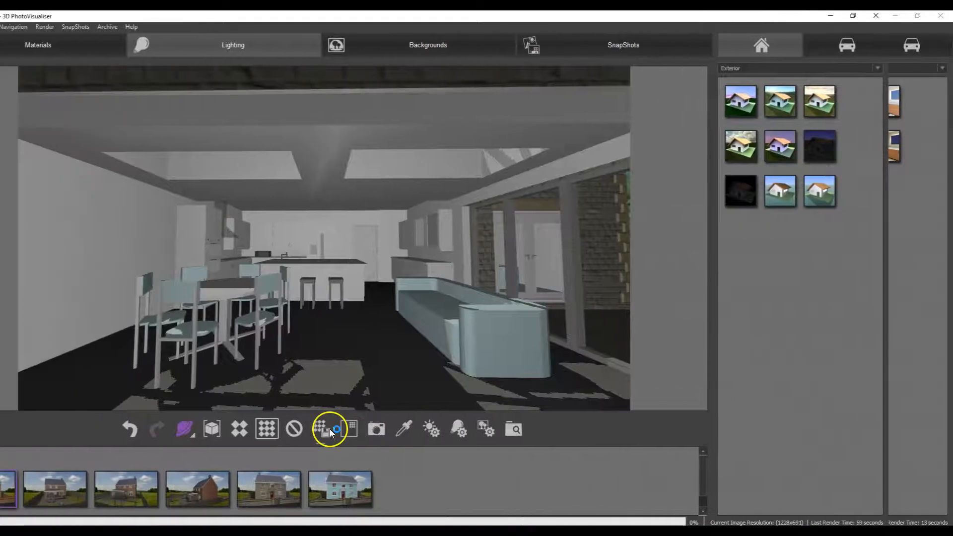
Render the interior view of the kitchen, dining table and sofa, and take a snapshot of it.
{"action": "left_click", "coordinate": [330, 429]}
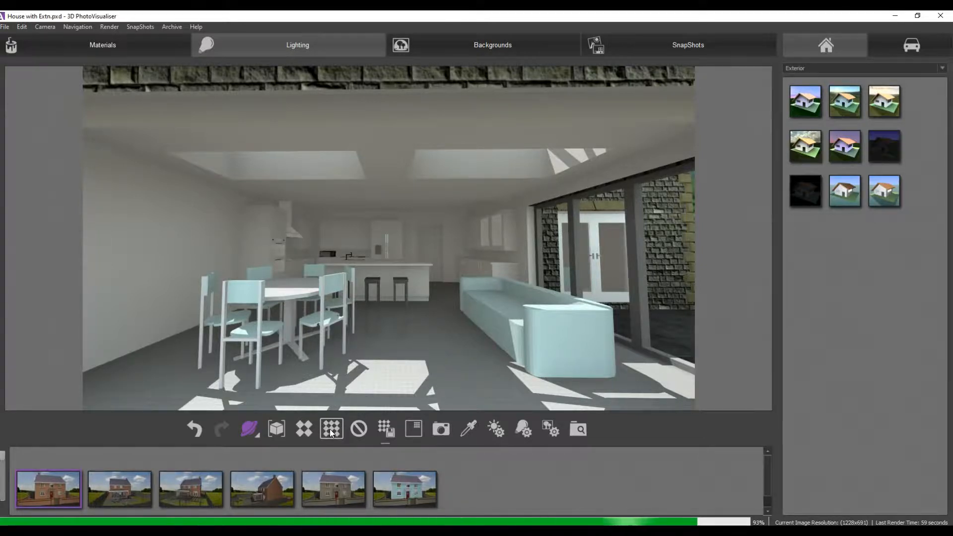
{"action": "left_click", "coordinate": [33, 503]}
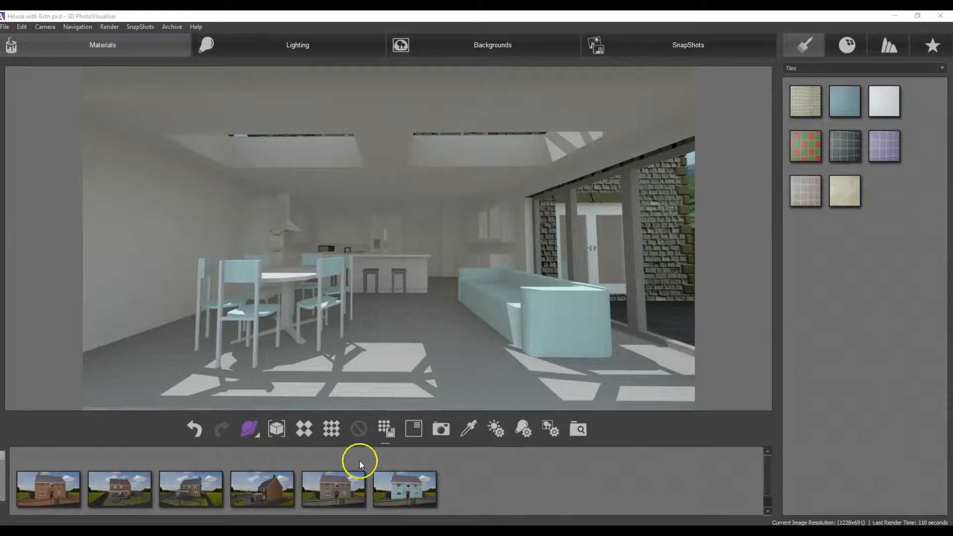
{"action": "left_click", "coordinate": [443, 430]}
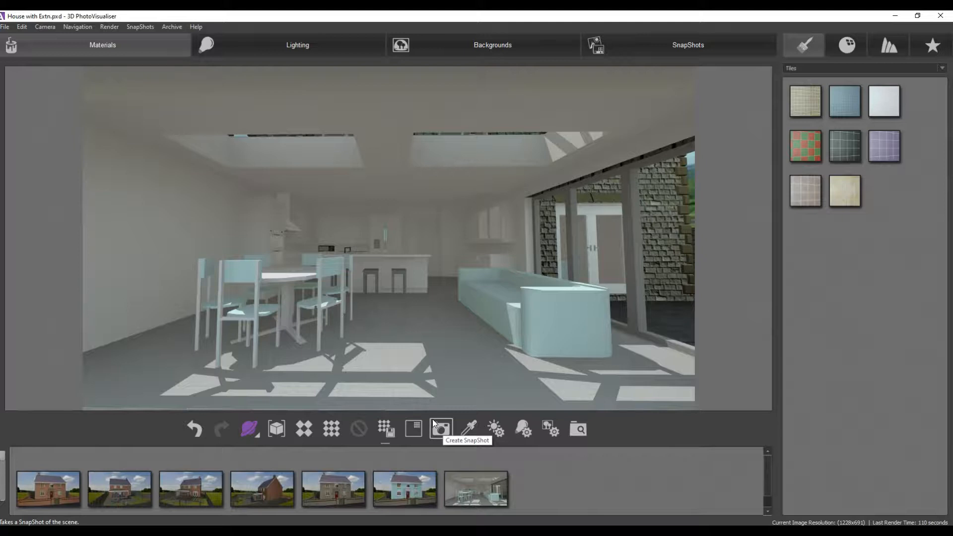
Give the kitchen cabinets and island the first Wood material, and capture the rendered view as another snapshot.
{"action": "left_click", "coordinate": [942, 69]}
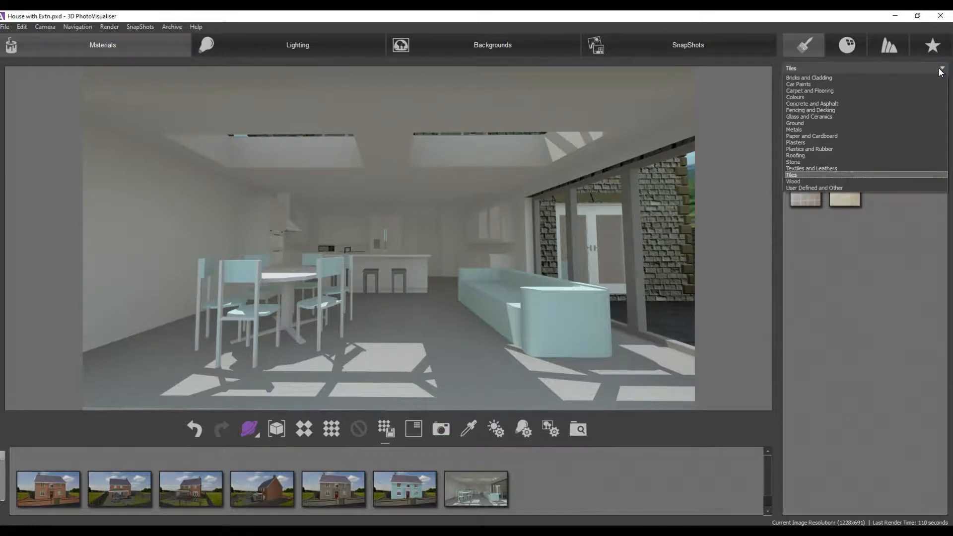
{"action": "left_click", "coordinate": [904, 180]}
{"action": "left_click_drag", "start_coordinate": [832, 116], "coordinate": [390, 222]}
{"action": "left_click_drag", "start_coordinate": [803, 109], "coordinate": [360, 239]}
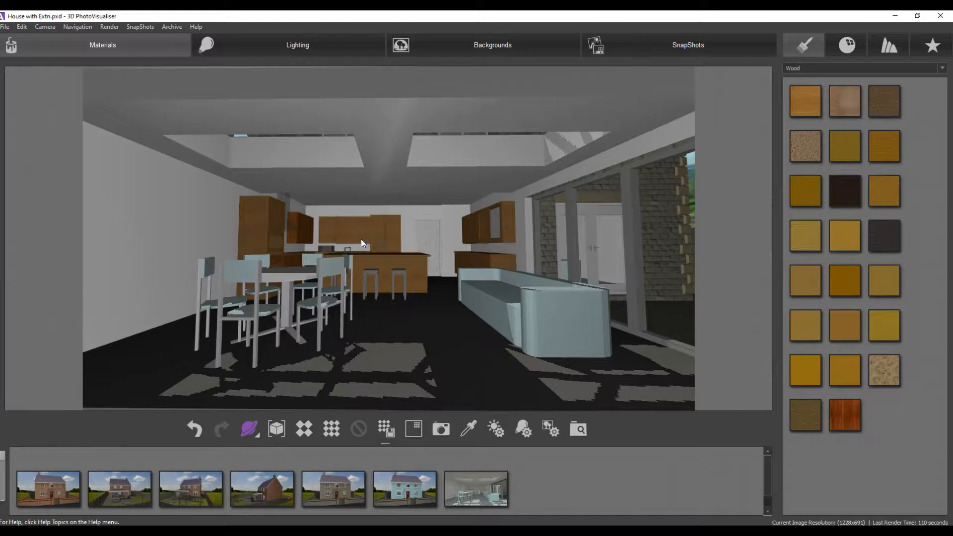
{"action": "left_click", "coordinate": [329, 430]}
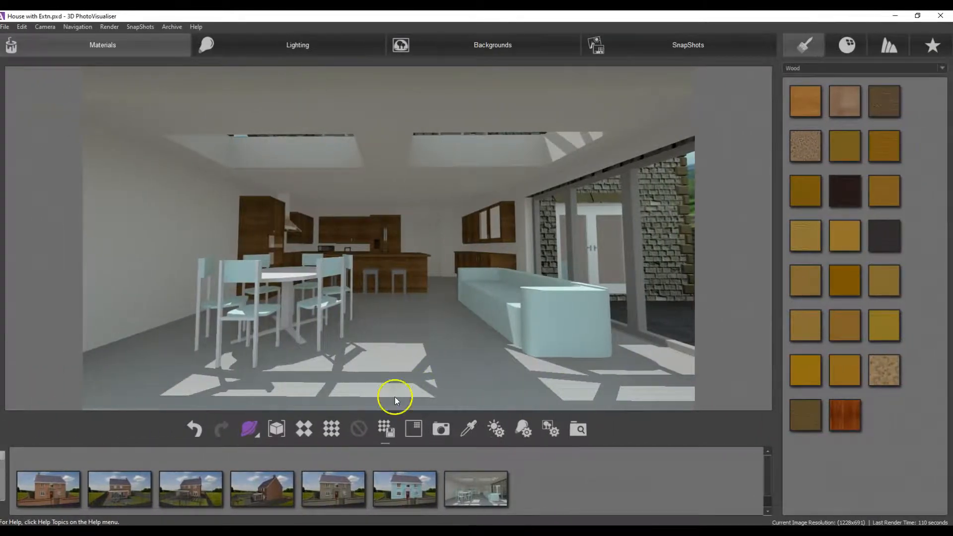
{"action": "left_click", "coordinate": [440, 428]}
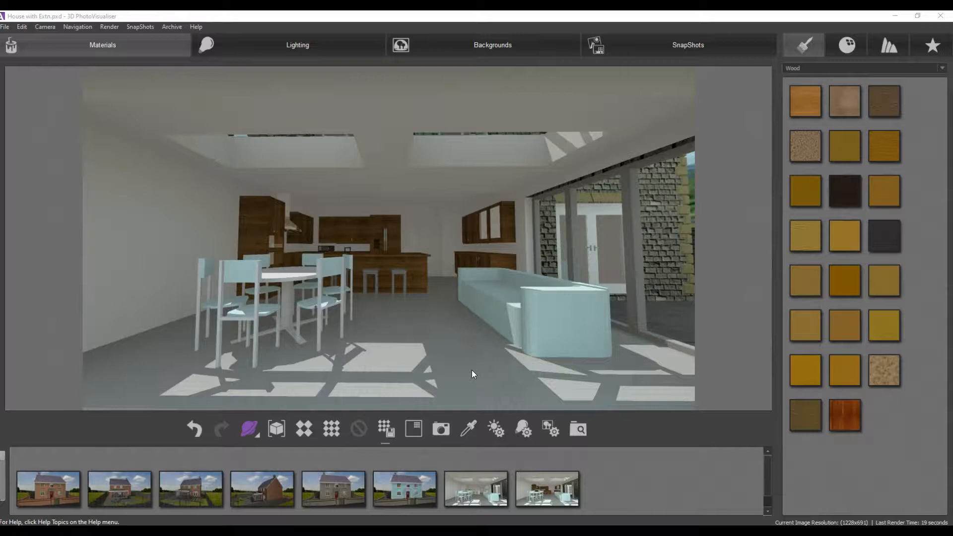
Select all eight exterior and interior snapshots together.
{"action": "left_click", "coordinate": [236, 464]}
{"action": "left_click", "coordinate": [67, 485], "text": "ctrl"}
{"action": "left_click", "coordinate": [127, 490], "text": "ctrl"}
{"action": "left_click", "coordinate": [190, 490], "text": "ctrl"}
{"action": "left_click", "coordinate": [261, 490], "text": "ctrl"}
{"action": "left_click", "coordinate": [306, 489], "text": "ctrl"}
{"action": "left_click", "coordinate": [480, 495], "text": "ctrl"}
{"action": "left_click", "coordinate": [544, 490], "text": "ctrl"}
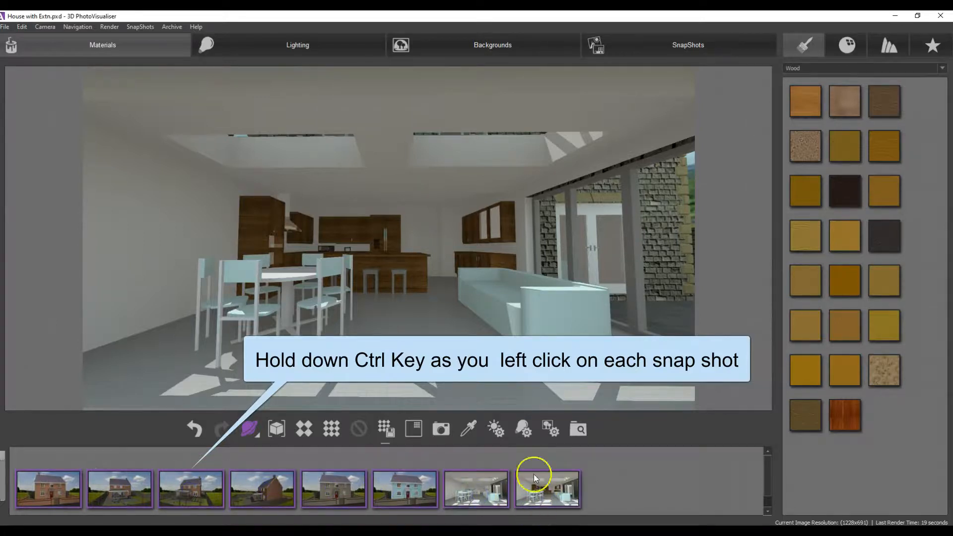
Render the selected snapshots as JPEG with a longest side of 1280 pixels and High render, material and lighting quality.
{"action": "left_click", "coordinate": [683, 45]}
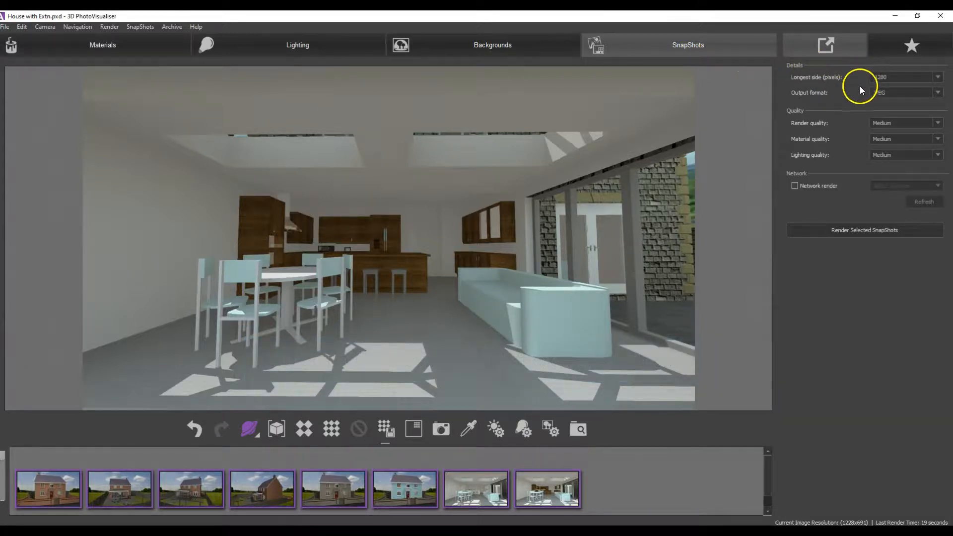
{"action": "left_click", "coordinate": [938, 77]}
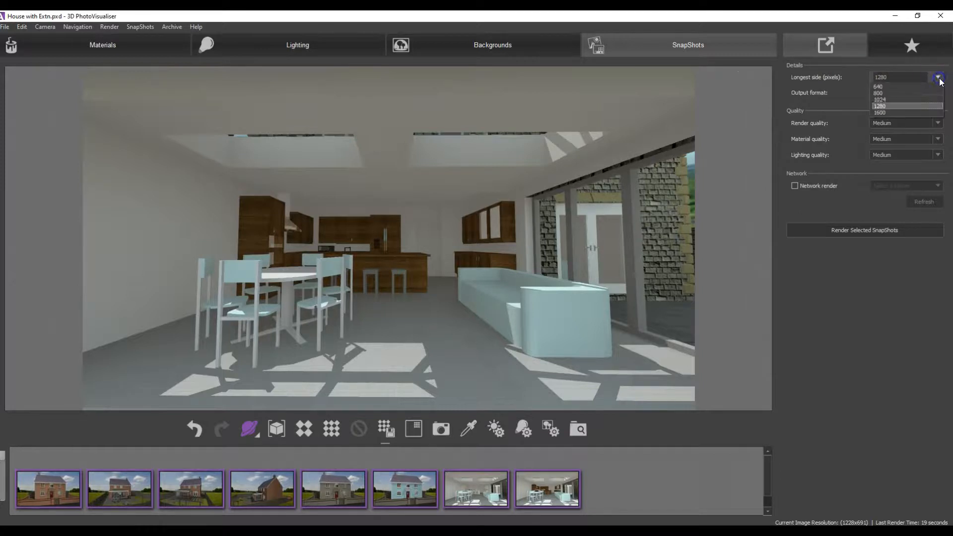
{"action": "left_click", "coordinate": [932, 106]}
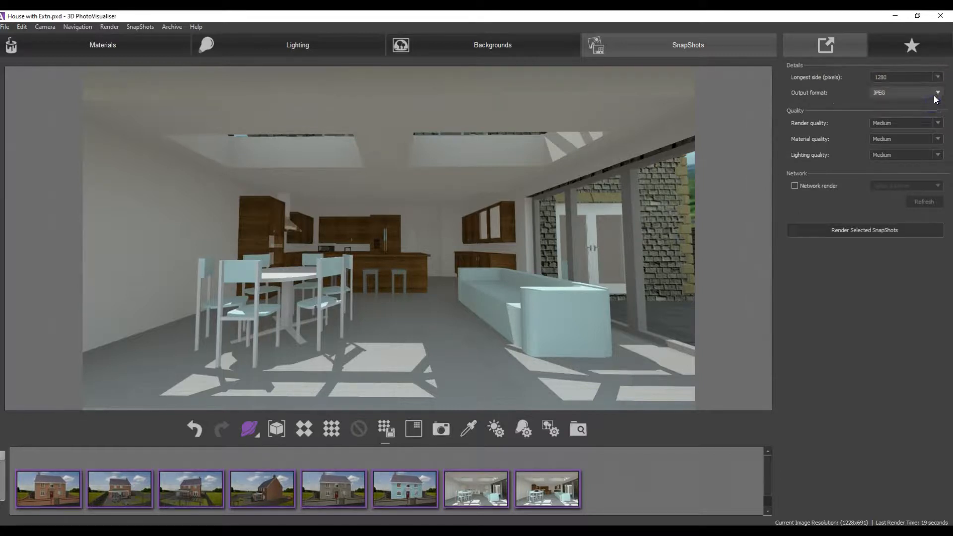
{"action": "left_click", "coordinate": [939, 124]}
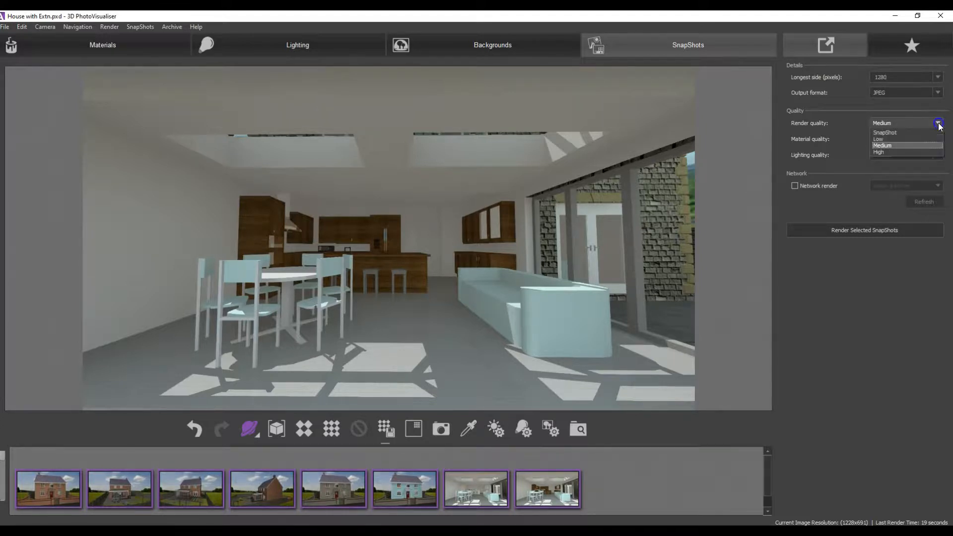
{"action": "left_click", "coordinate": [928, 150]}
{"action": "left_click", "coordinate": [938, 140]}
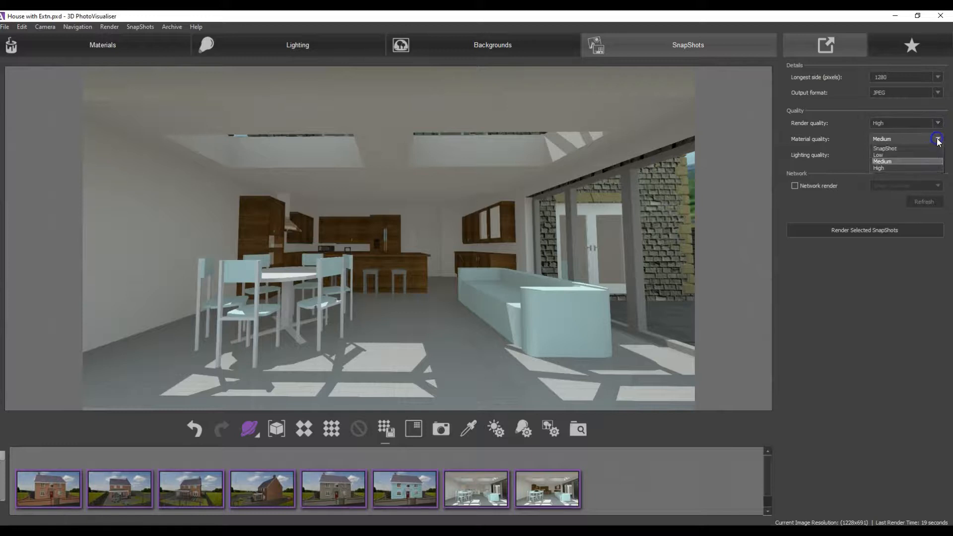
{"action": "left_click", "coordinate": [924, 166]}
{"action": "left_click", "coordinate": [938, 155]}
{"action": "left_click", "coordinate": [925, 183]}
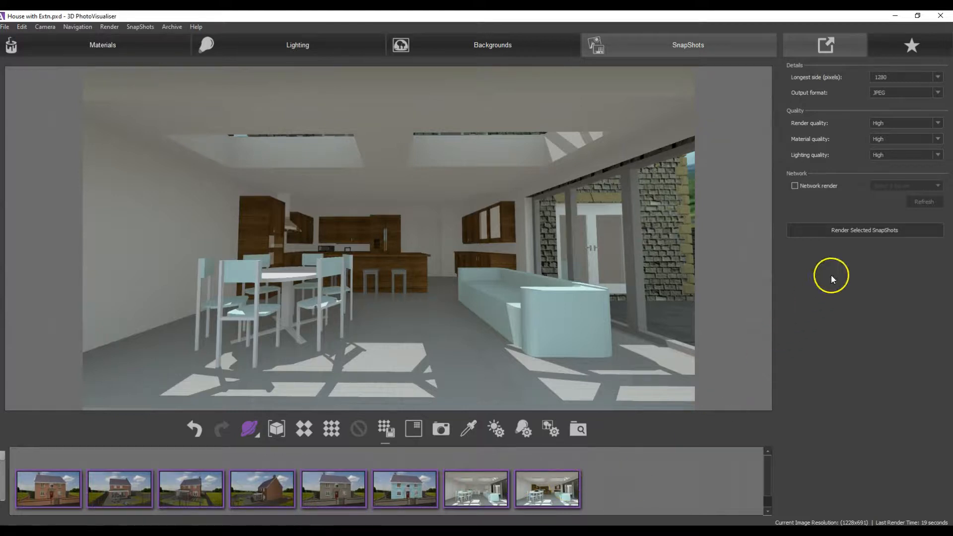
{"action": "left_click", "coordinate": [845, 232]}
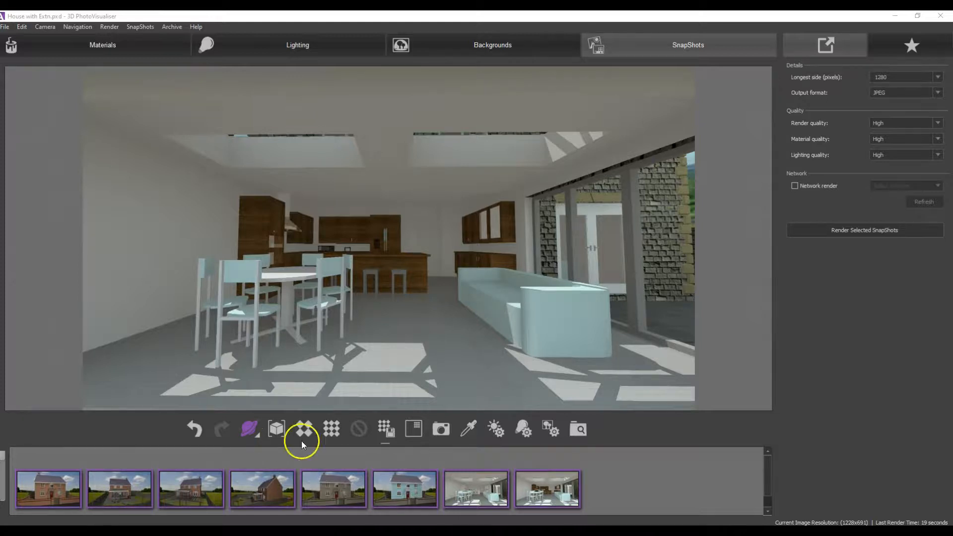
Open the snapshot output folder in File Explorer and look over the rendered house images.
{"action": "left_click", "coordinate": [582, 432]}
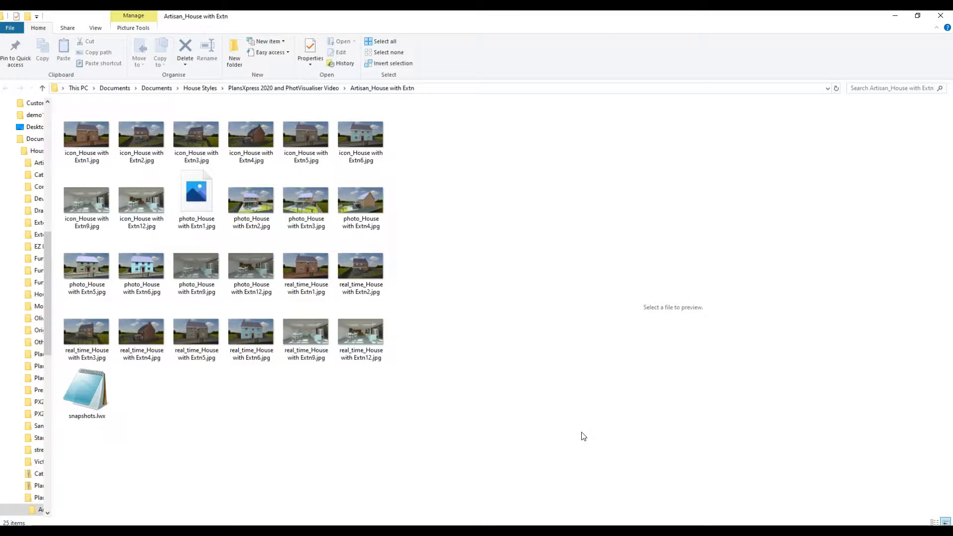
{"action": "left_click", "coordinate": [505, 372]}
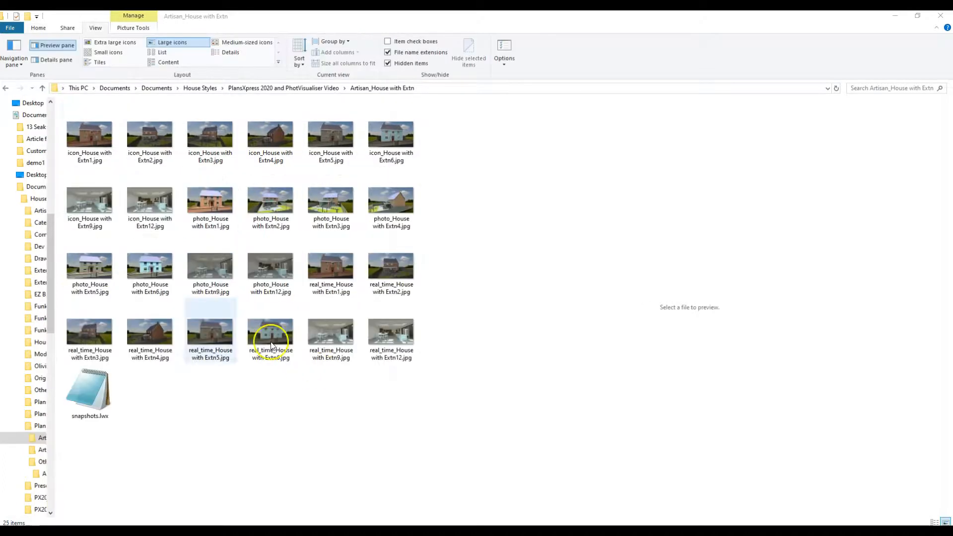
{"action": "left_click", "coordinate": [42, 88]}
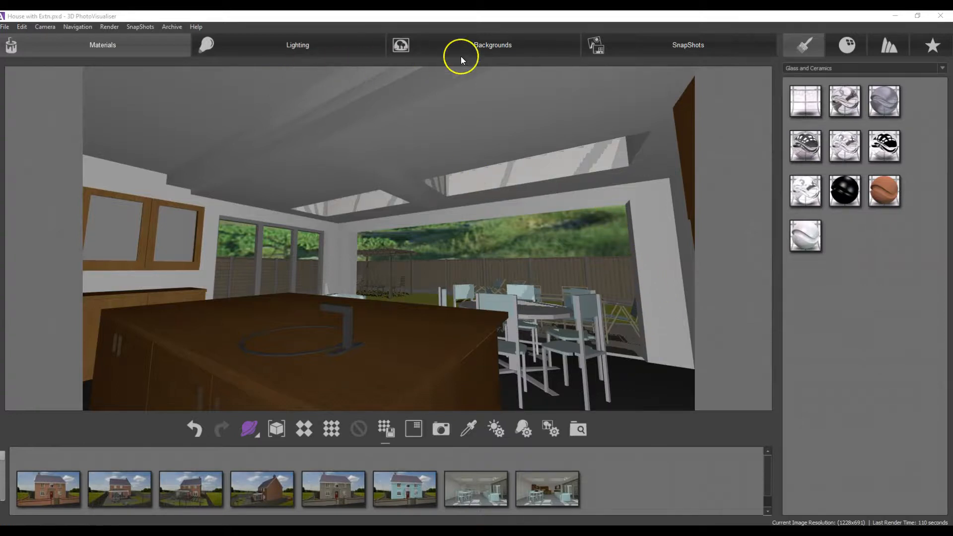
Replace the background outside the windows with the Rural image of a green field under open sky in the fourth row.
{"action": "left_click", "coordinate": [502, 44]}
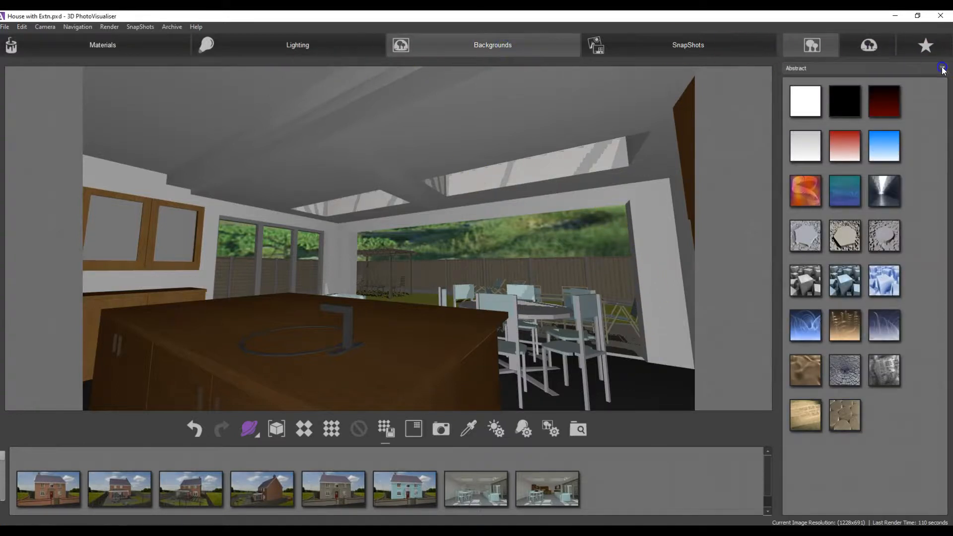
{"action": "left_click", "coordinate": [924, 68]}
{"action": "left_click", "coordinate": [875, 110]}
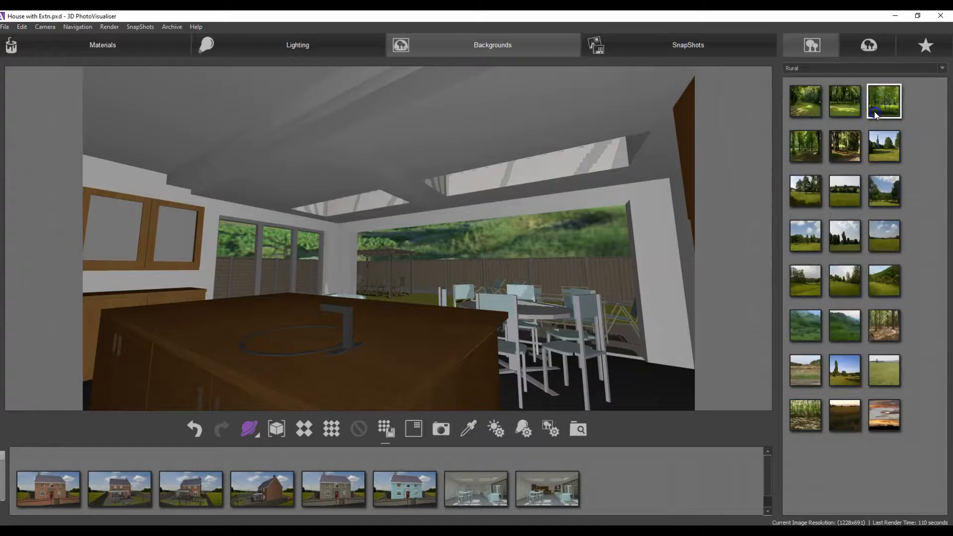
{"action": "left_click_drag", "start_coordinate": [886, 239], "coordinate": [603, 237]}
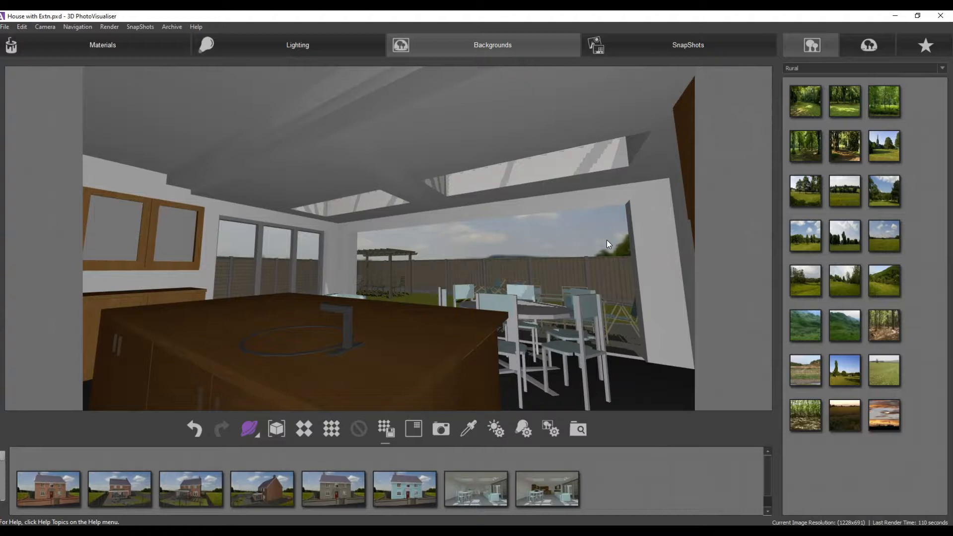
Show all hidden geometry in the interior scene.
{"action": "right_click", "coordinate": [607, 240]}
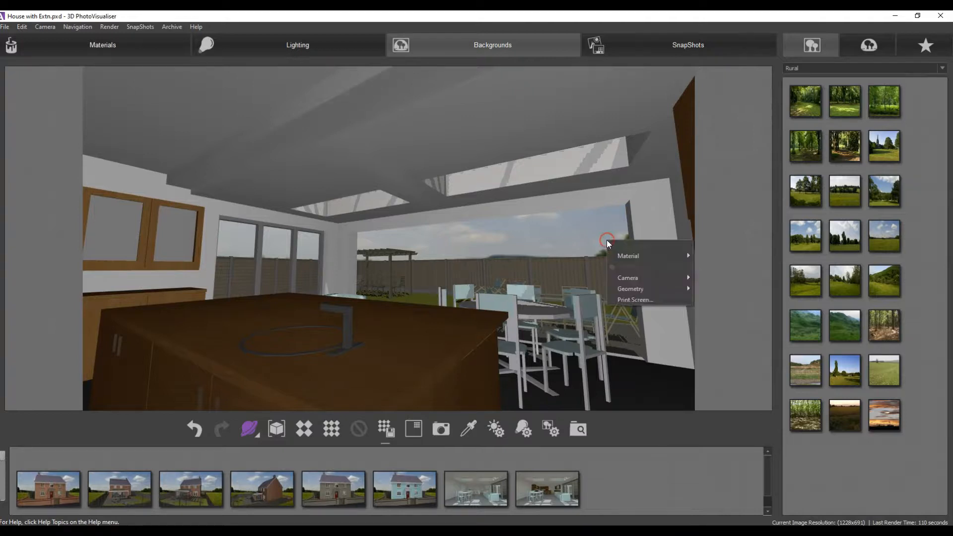
{"action": "left_click", "coordinate": [623, 290]}
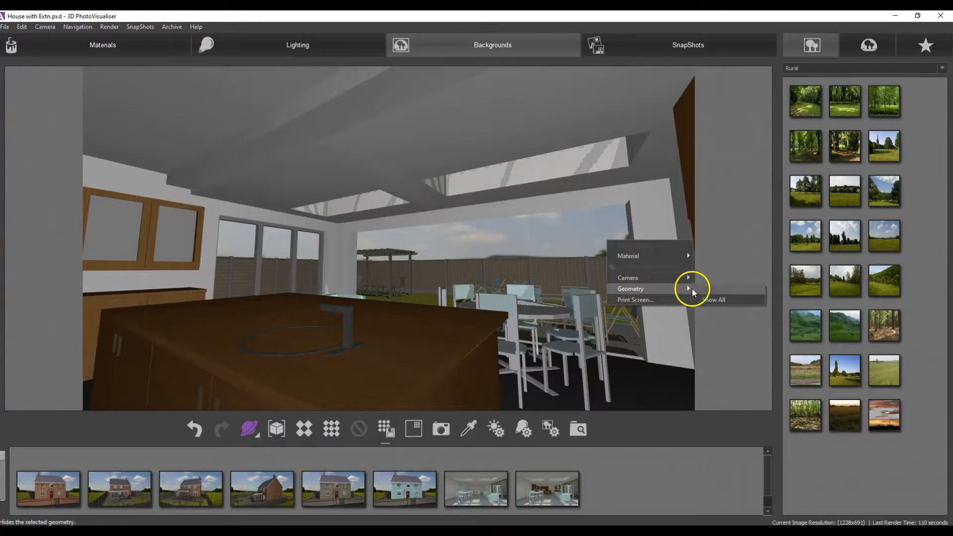
{"action": "left_click", "coordinate": [711, 300]}
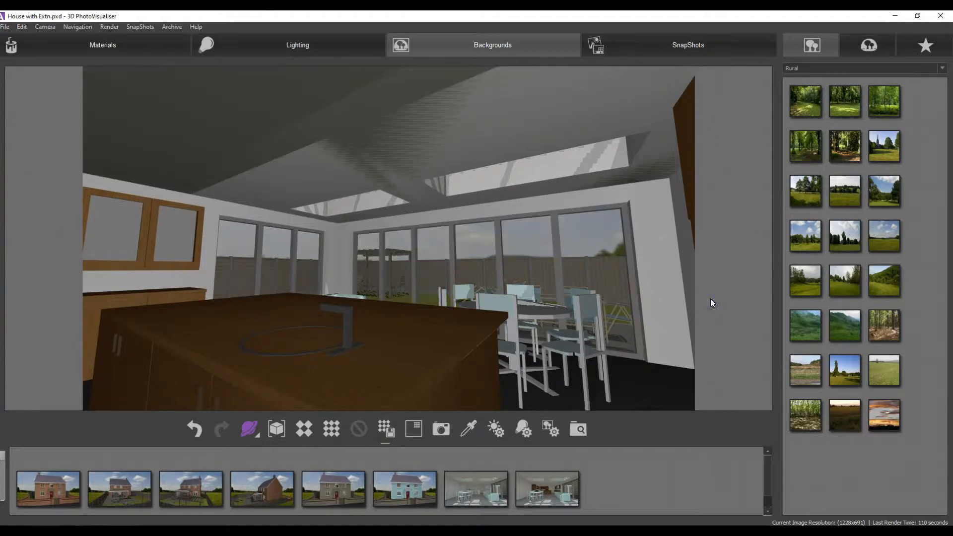
{"action": "left_click", "coordinate": [407, 332]}
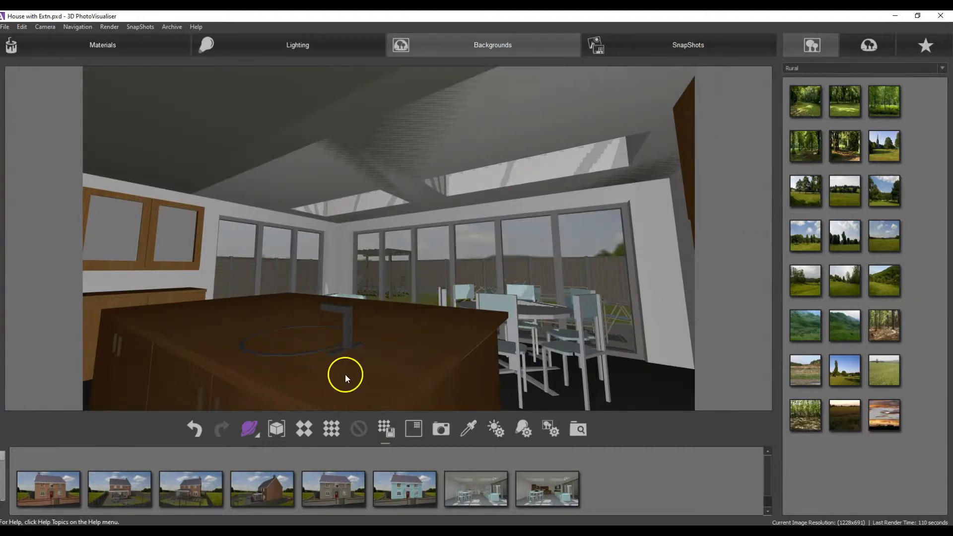
{"action": "left_click", "coordinate": [943, 69]}
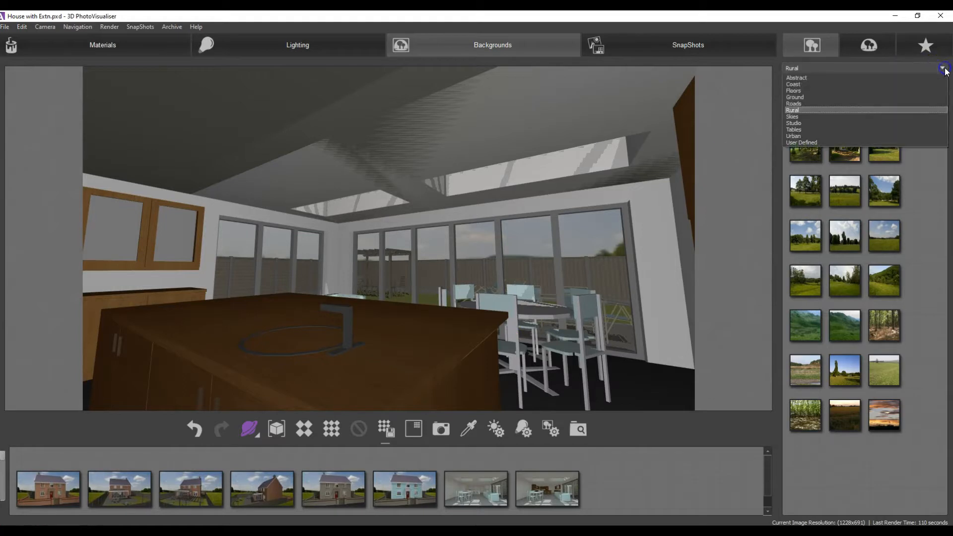
{"action": "left_click", "coordinate": [943, 69]}
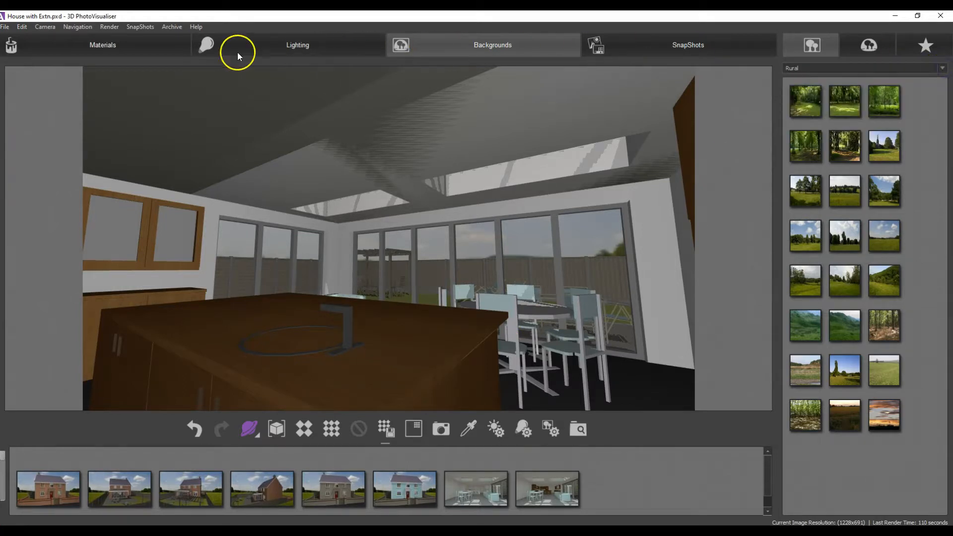
{"action": "left_click", "coordinate": [99, 45]}
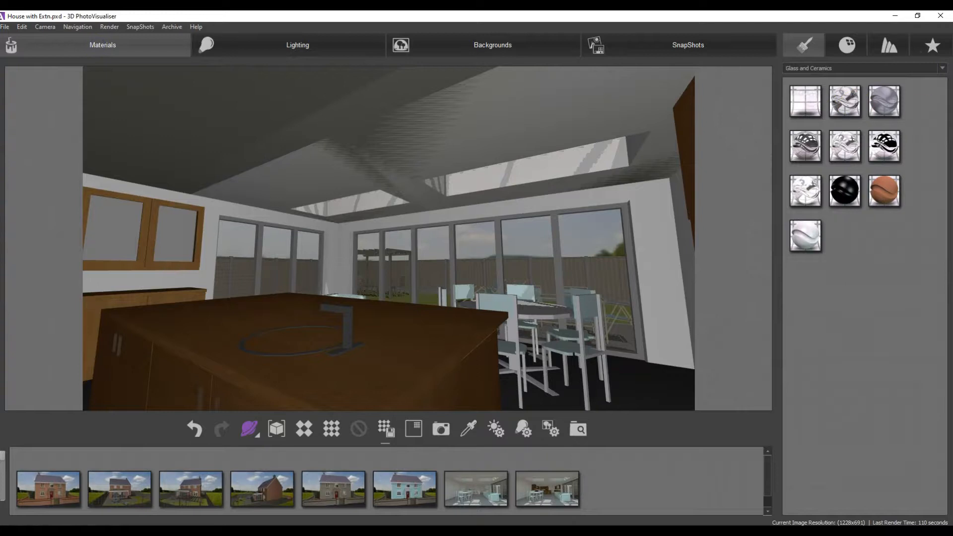
Apply the pale off-white swatch from the Colours category to the wooden kitchen island and matching cabinets.
{"action": "left_click", "coordinate": [942, 69]}
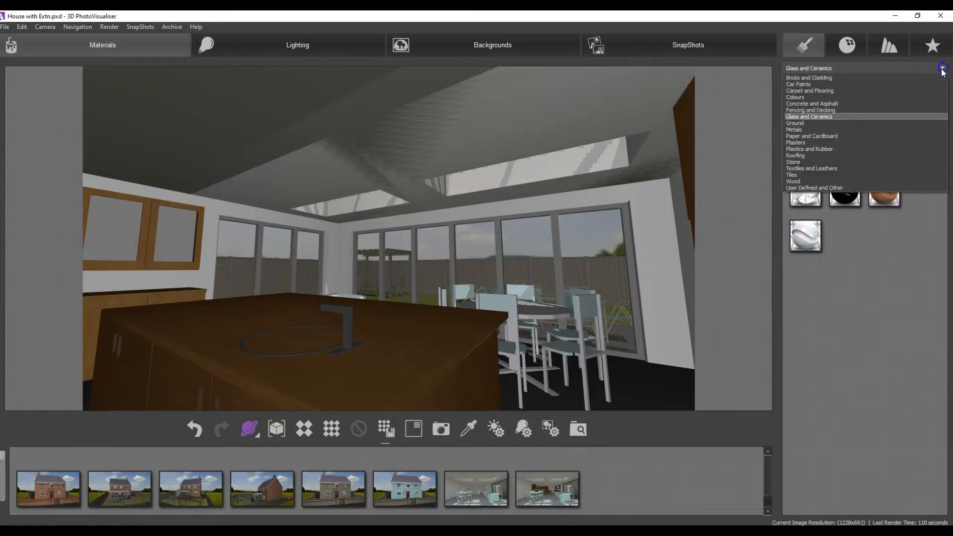
{"action": "left_click", "coordinate": [868, 98]}
{"action": "left_click_drag", "start_coordinate": [945, 165], "coordinate": [946, 270]}
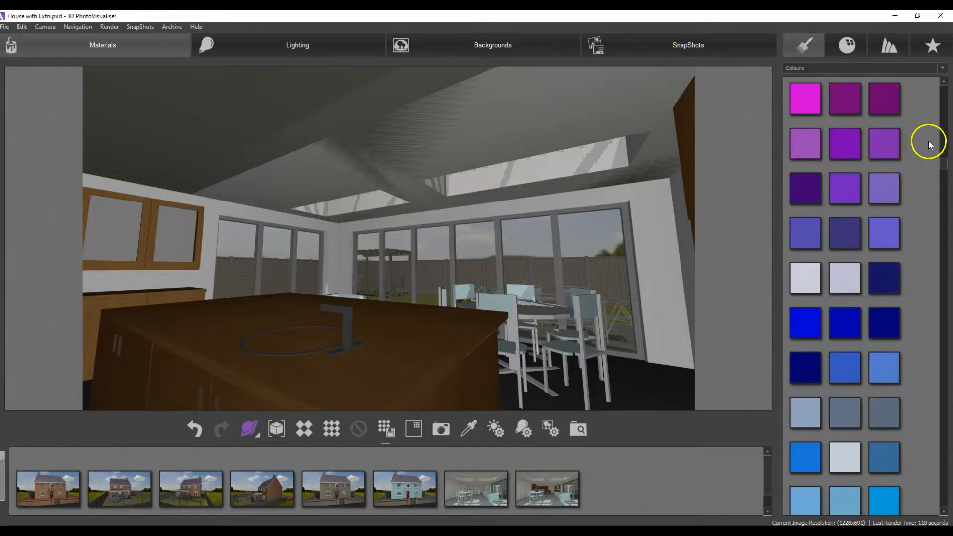
{"action": "left_click_drag", "start_coordinate": [944, 164], "coordinate": [945, 496]}
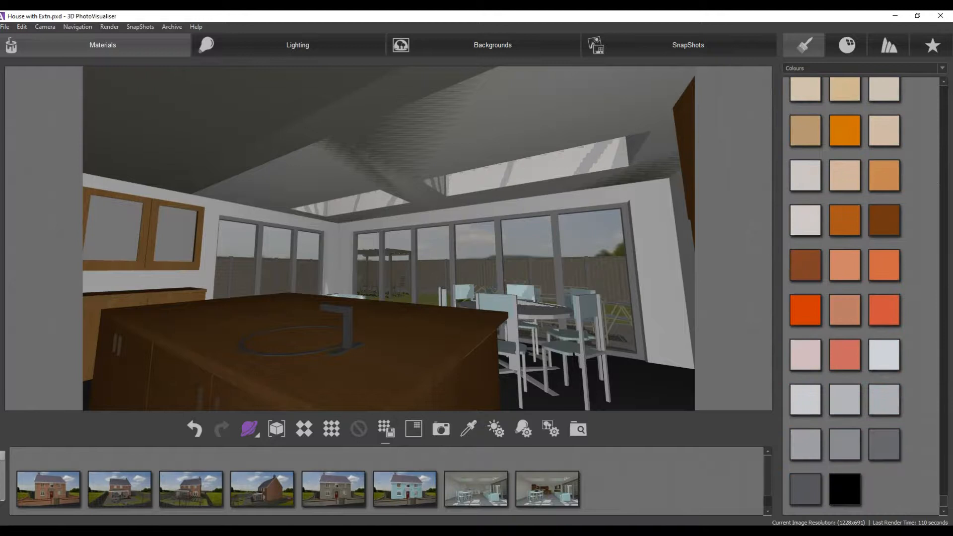
{"action": "left_click_drag", "start_coordinate": [887, 363], "coordinate": [415, 346]}
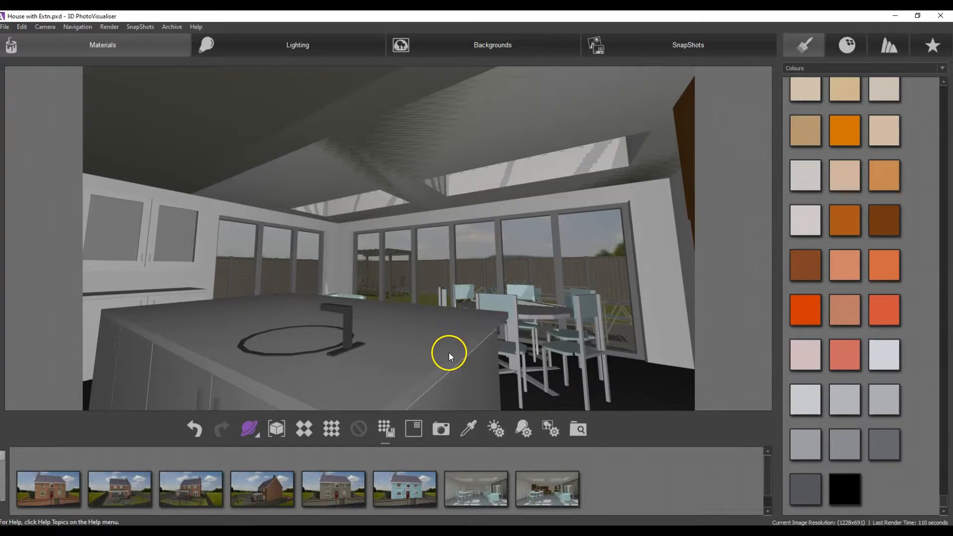
Hide the kitchen island's worktop, tap and sink geometry.
{"action": "right_click", "coordinate": [404, 356]}
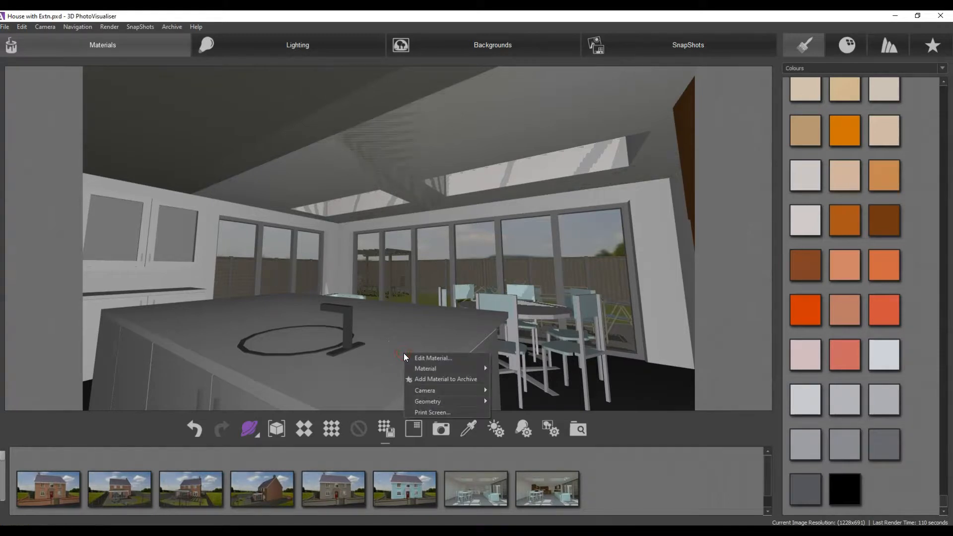
{"action": "mouse_move", "coordinate": [428, 401]}
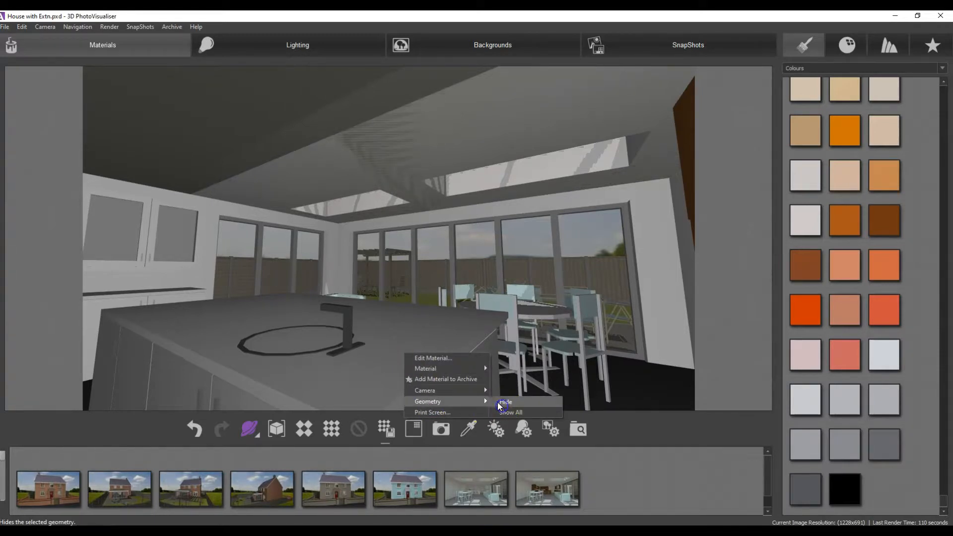
{"action": "left_click", "coordinate": [505, 403]}
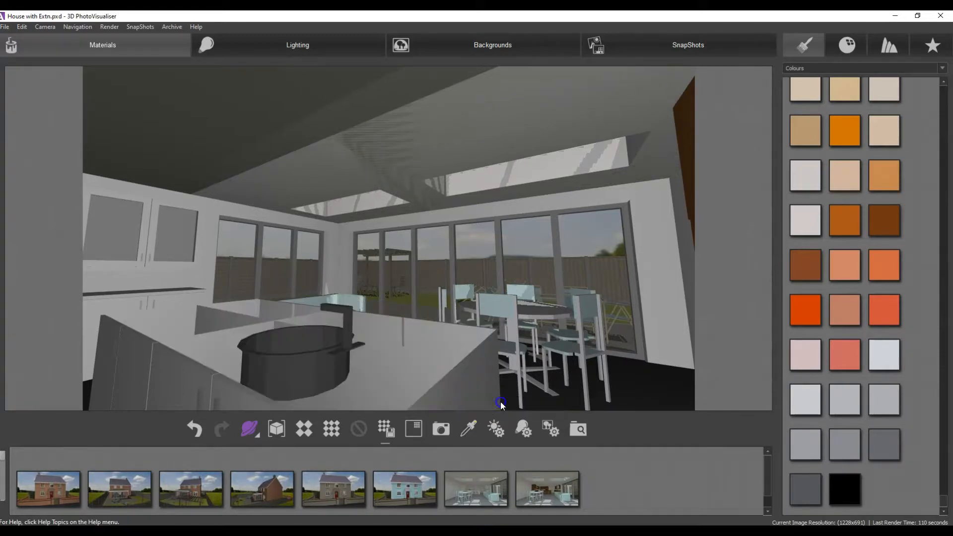
{"action": "right_click", "coordinate": [310, 370]}
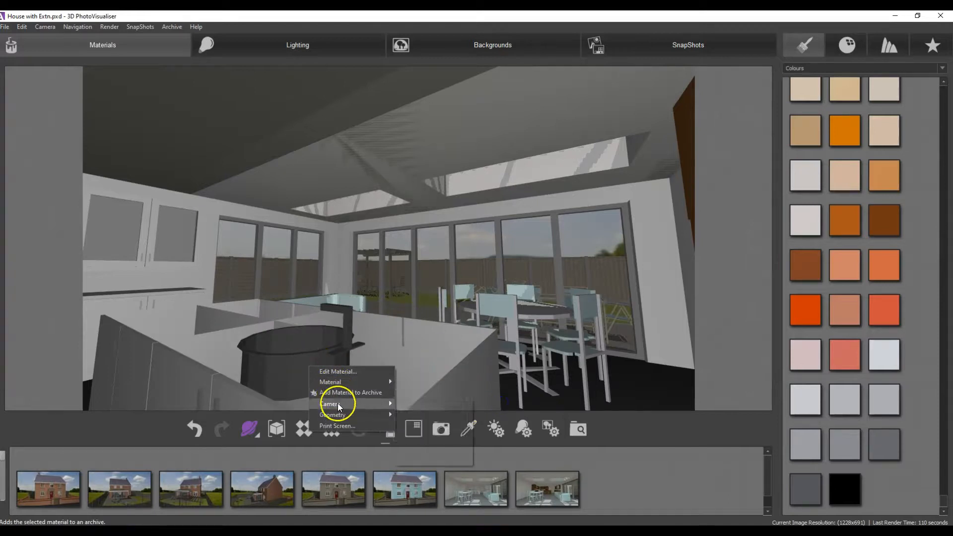
{"action": "mouse_move", "coordinate": [344, 416]}
{"action": "left_click", "coordinate": [409, 414]}
{"action": "right_click", "coordinate": [308, 347]}
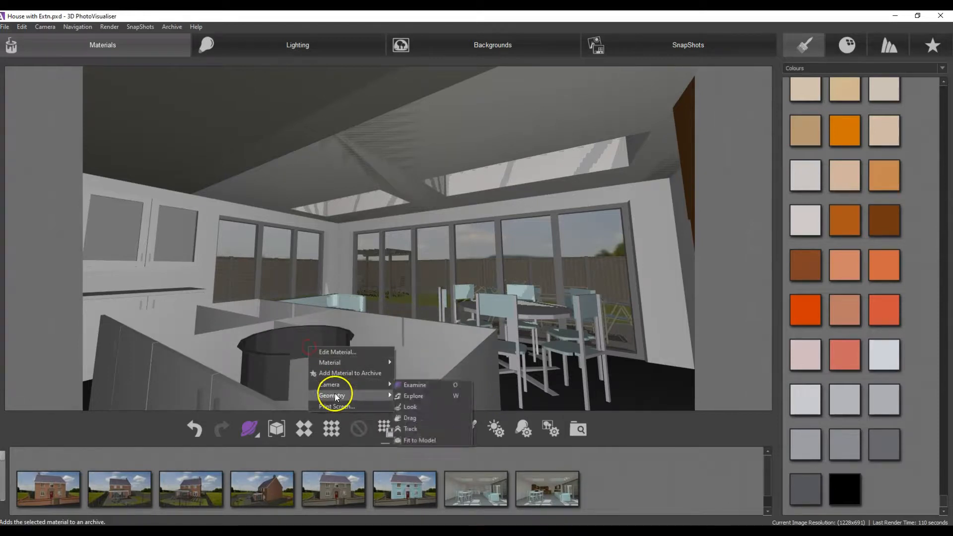
{"action": "mouse_move", "coordinate": [336, 396]}
{"action": "left_click", "coordinate": [409, 395]}
Hide the remaining drawer fronts, panels and body of the kitchen island.
{"action": "right_click", "coordinate": [437, 396]}
{"action": "mouse_move", "coordinate": [469, 440]}
{"action": "left_click", "coordinate": [525, 445]}
{"action": "right_click", "coordinate": [482, 387]}
{"action": "mouse_move", "coordinate": [496, 432]}
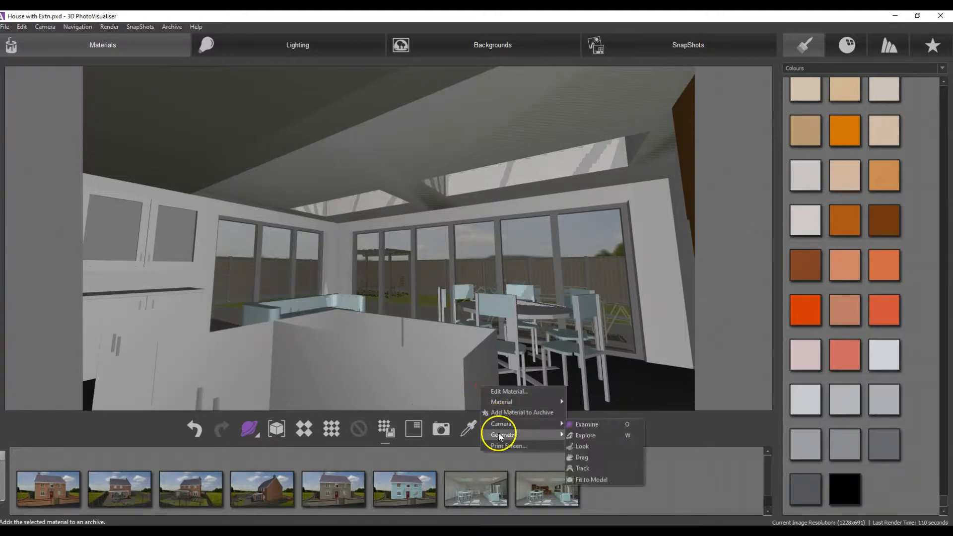
{"action": "left_click", "coordinate": [582, 434]}
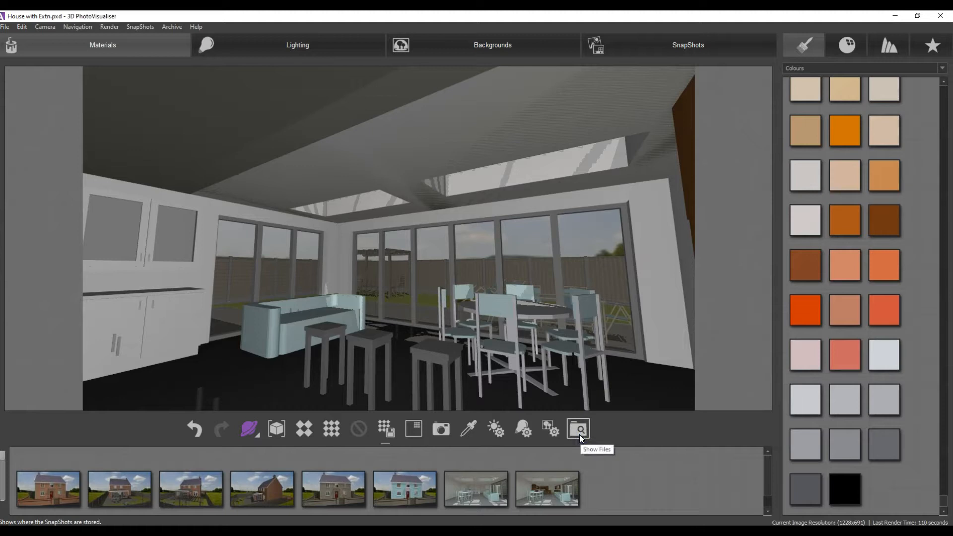
Hide the bar stools standing in front of the sofa and dining table.
{"action": "left_click_drag", "start_coordinate": [552, 386], "coordinate": [551, 393]}
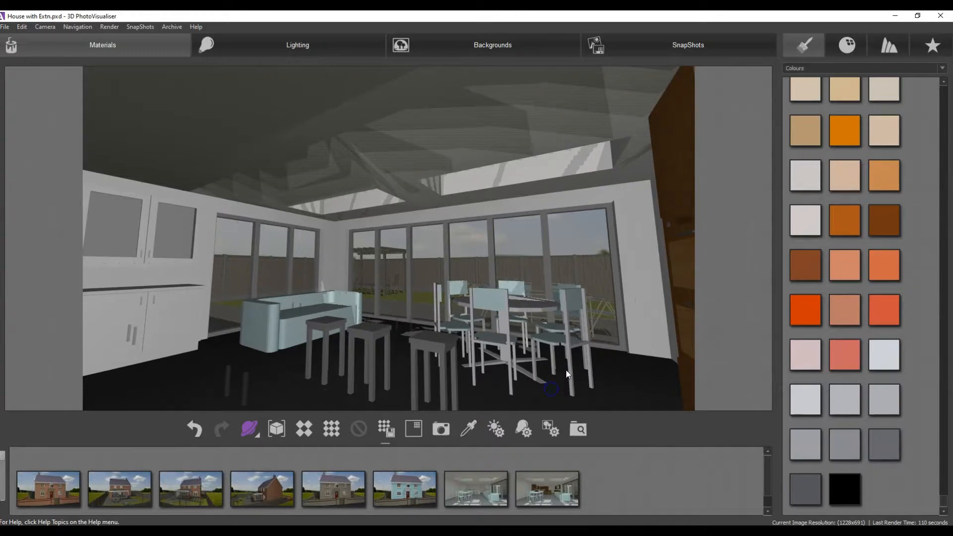
{"action": "right_click", "coordinate": [421, 347]}
{"action": "mouse_move", "coordinate": [449, 395]}
{"action": "left_click", "coordinate": [524, 396]}
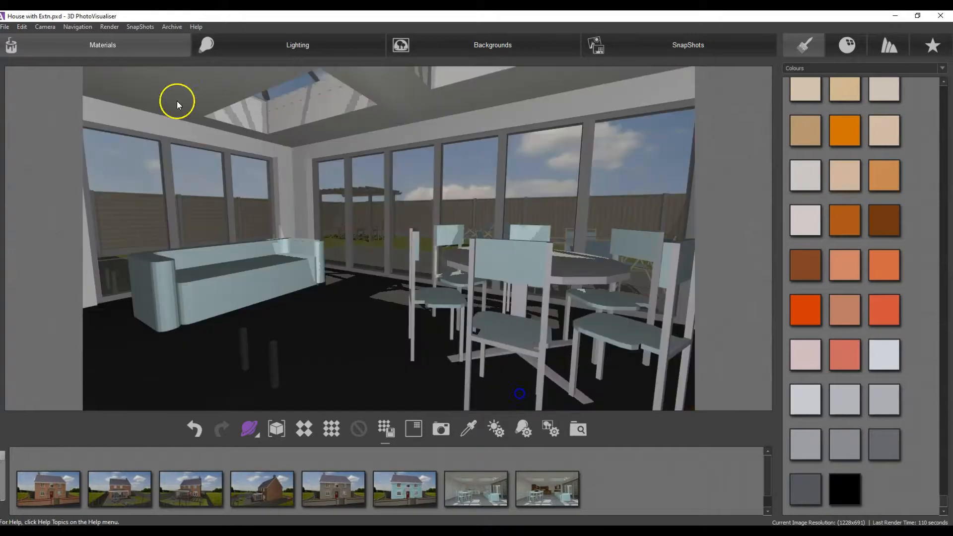
Try the 15mm camera lens on the interior view and set the lens back to 20mm.
{"action": "left_click", "coordinate": [52, 26]}
{"action": "mouse_move", "coordinate": [53, 34]}
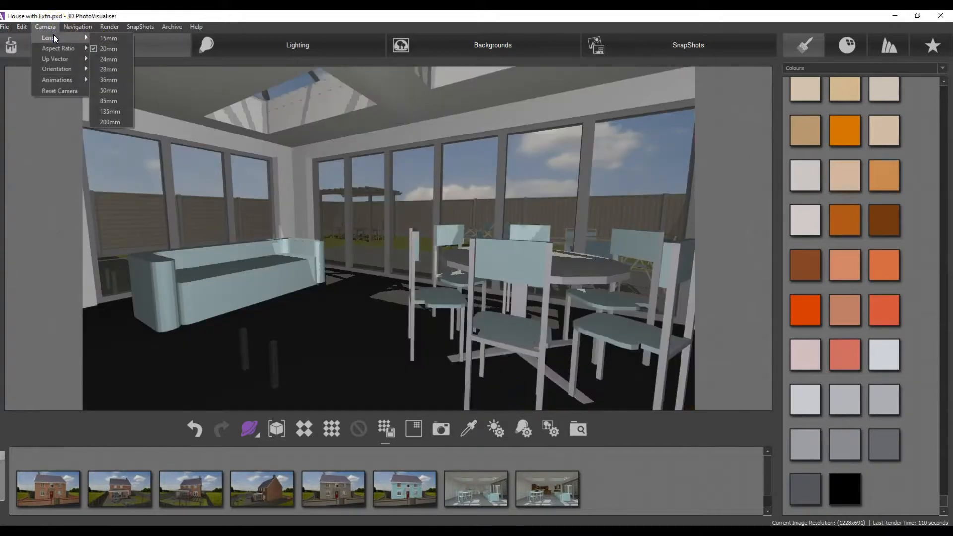
{"action": "left_click", "coordinate": [100, 37]}
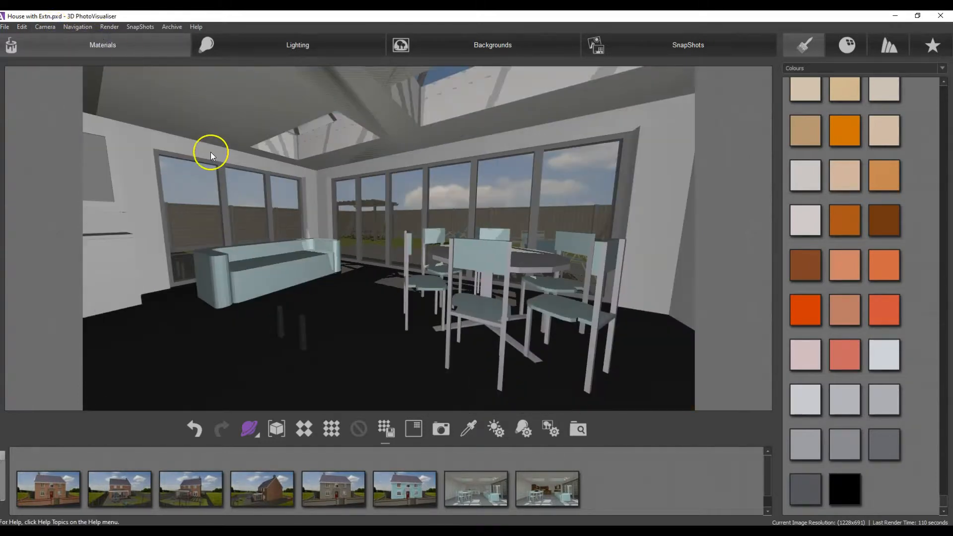
{"action": "left_click", "coordinate": [44, 28]}
{"action": "mouse_move", "coordinate": [48, 39]}
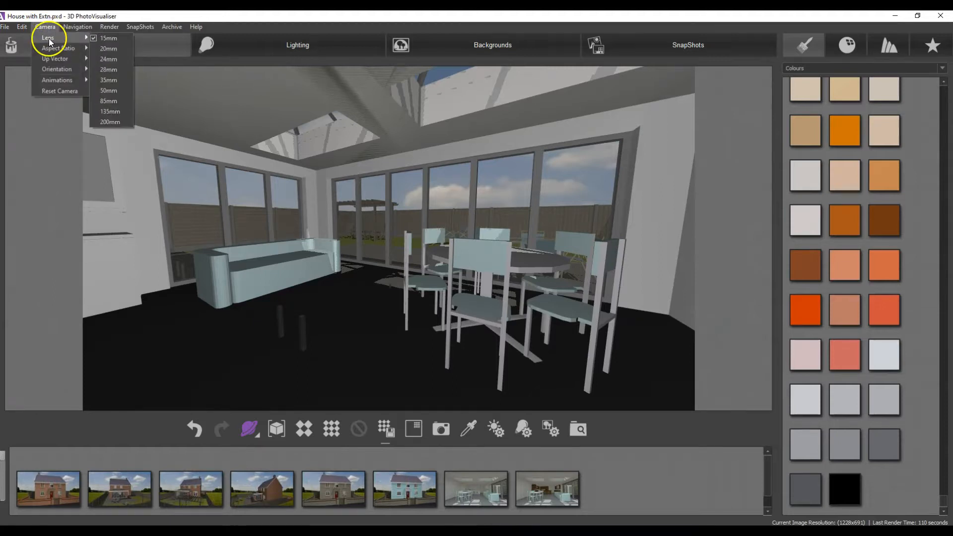
{"action": "left_click", "coordinate": [94, 47]}
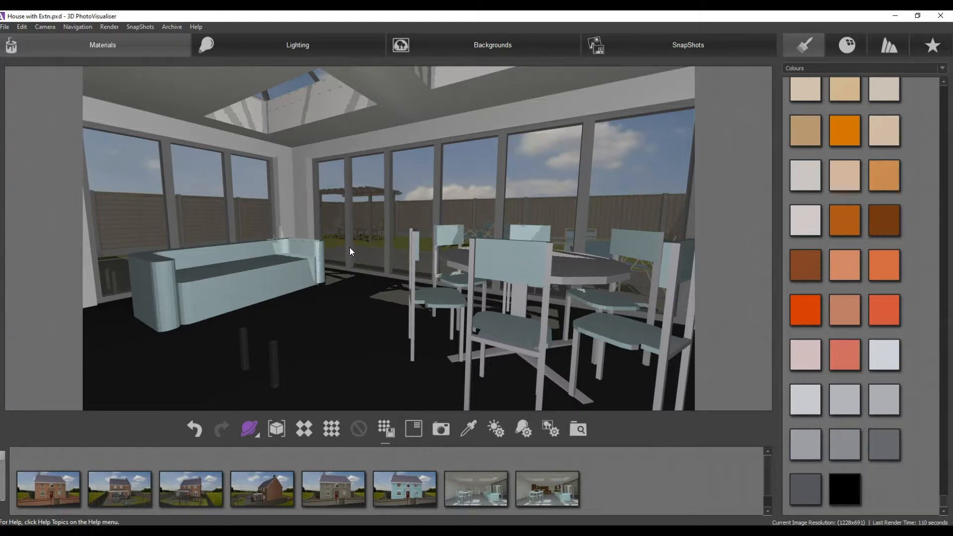
Render the sofa and dining area view and capture it as a new snapshot rendered with High quality settings.
{"action": "left_click", "coordinate": [329, 425]}
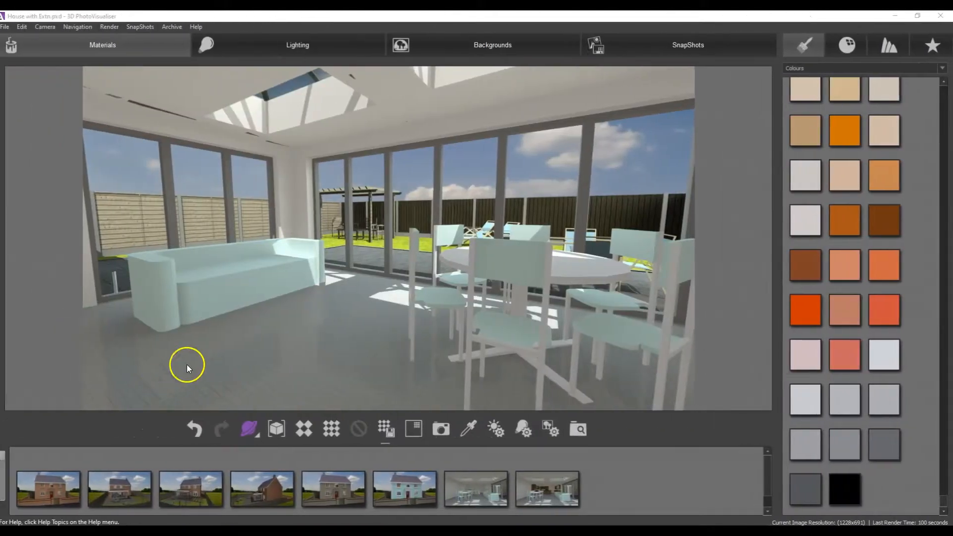
{"action": "left_click", "coordinate": [441, 430]}
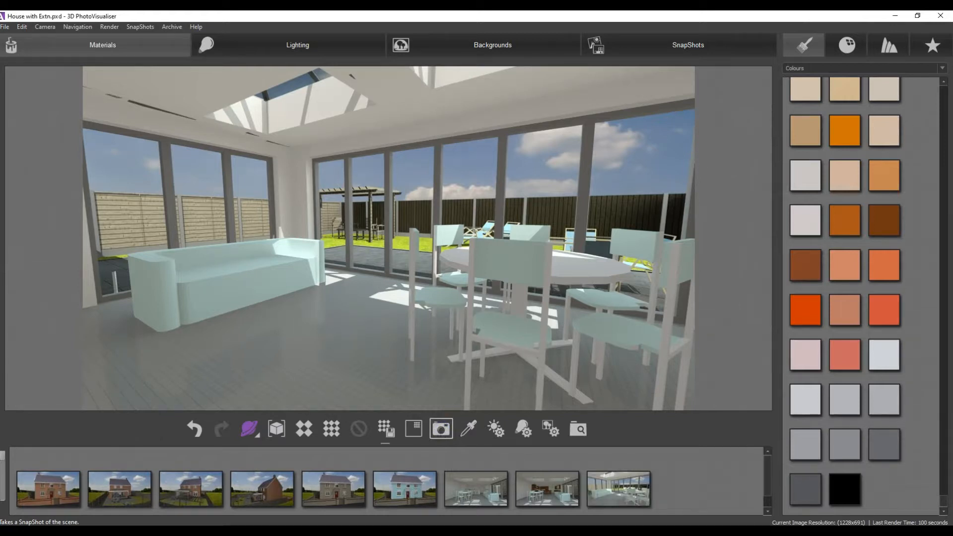
{"action": "left_click", "coordinate": [387, 430]}
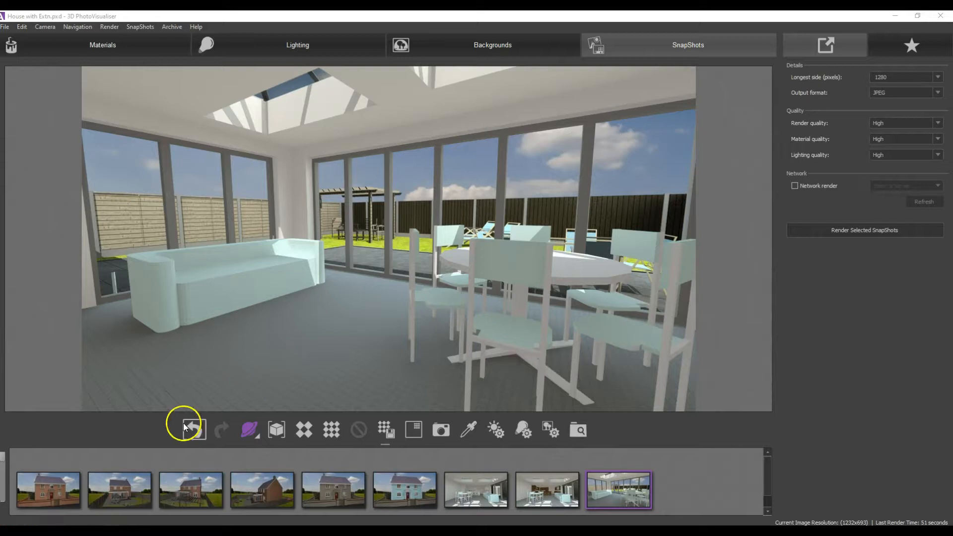
View the finished renders of the exterior snapshots one after another, from the rear views to the stone front, and close the render view.
{"action": "left_click", "coordinate": [115, 485]}
{"action": "double_click", "coordinate": [115, 485]}
{"action": "double_click", "coordinate": [196, 495]}
{"action": "left_click", "coordinate": [240, 493]}
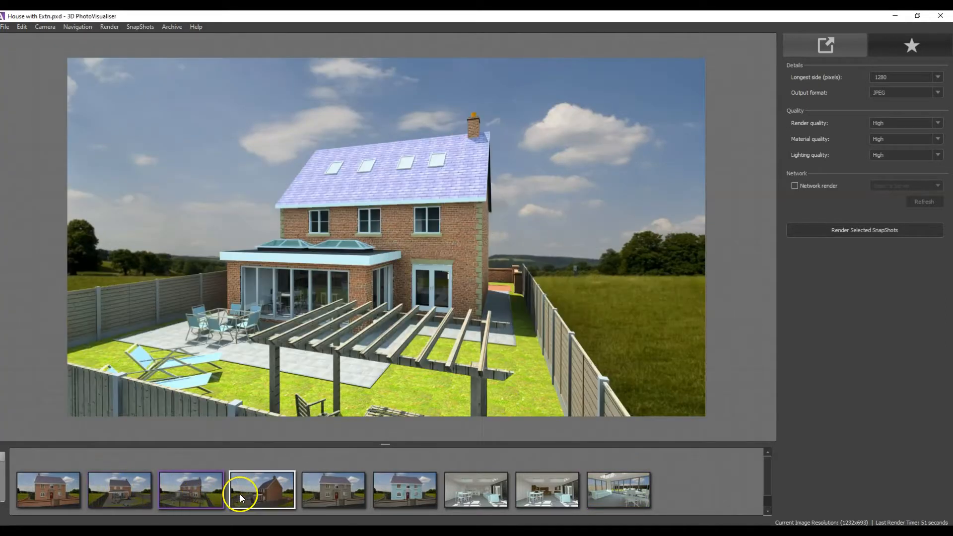
{"action": "double_click", "coordinate": [248, 492]}
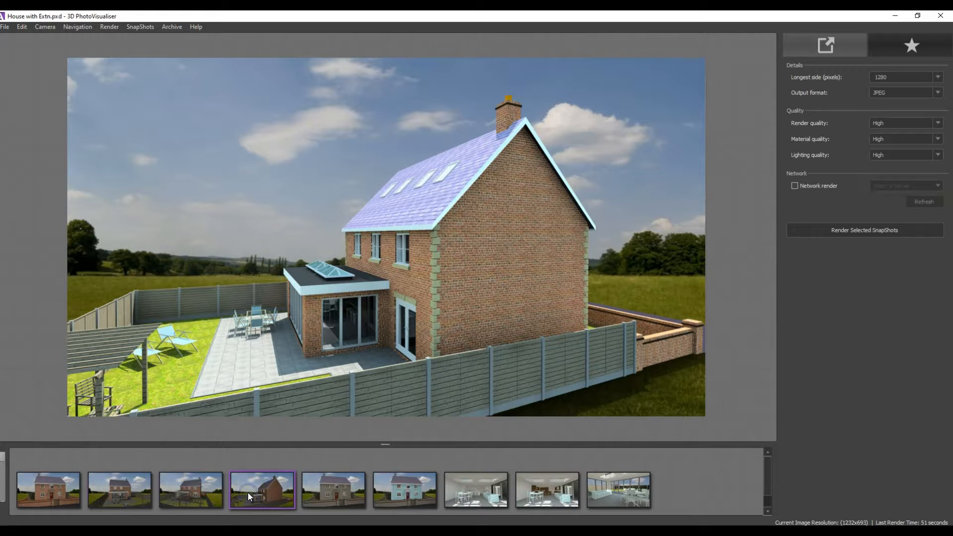
{"action": "double_click", "coordinate": [318, 491]}
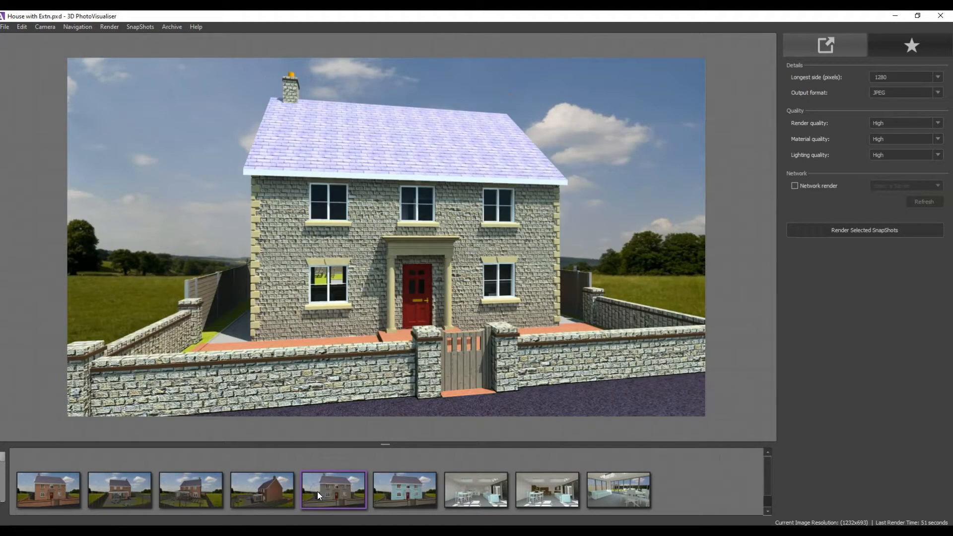
{"action": "left_click", "coordinate": [393, 492]}
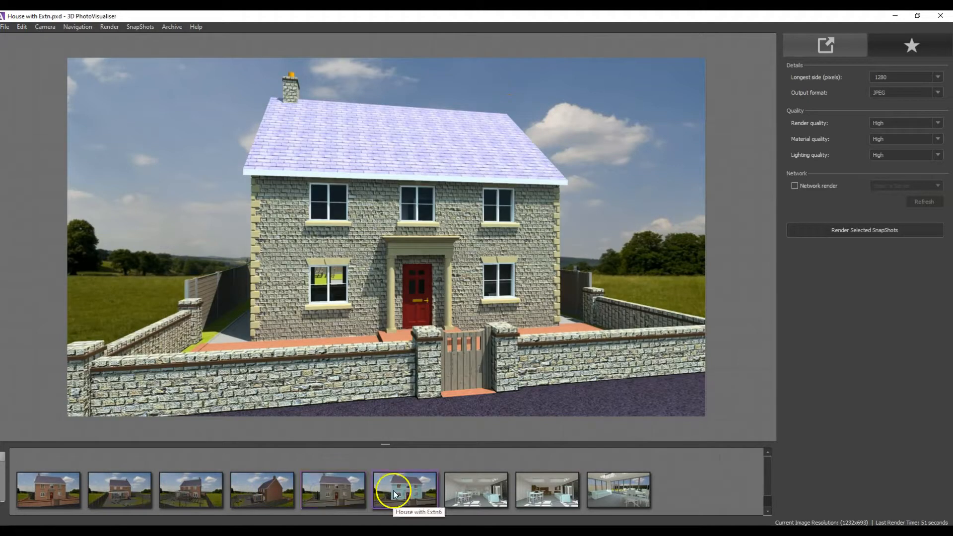
{"action": "left_click", "coordinate": [372, 319]}
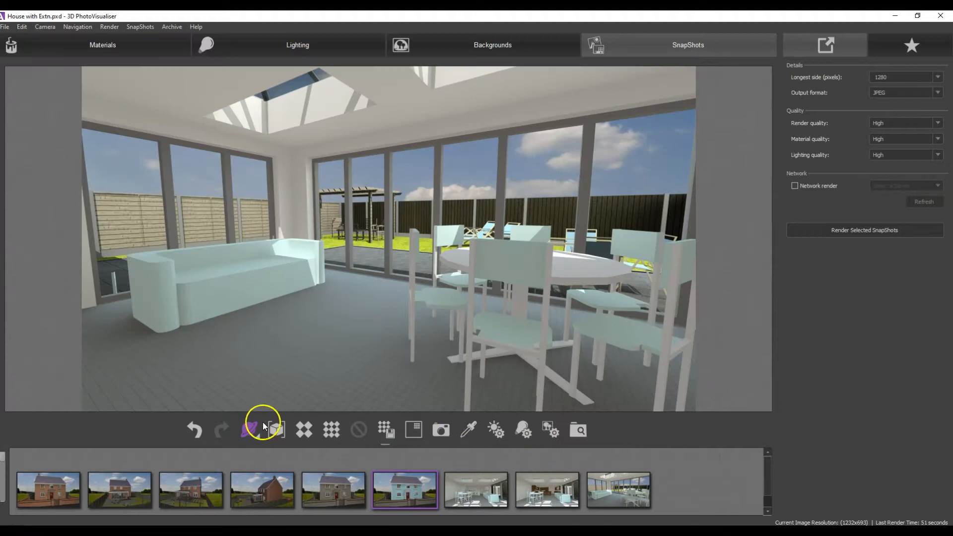
Load the light blue house snapshot into the scene and turn the house to a different front angle.
{"action": "left_click_drag", "start_coordinate": [408, 495], "coordinate": [379, 333]}
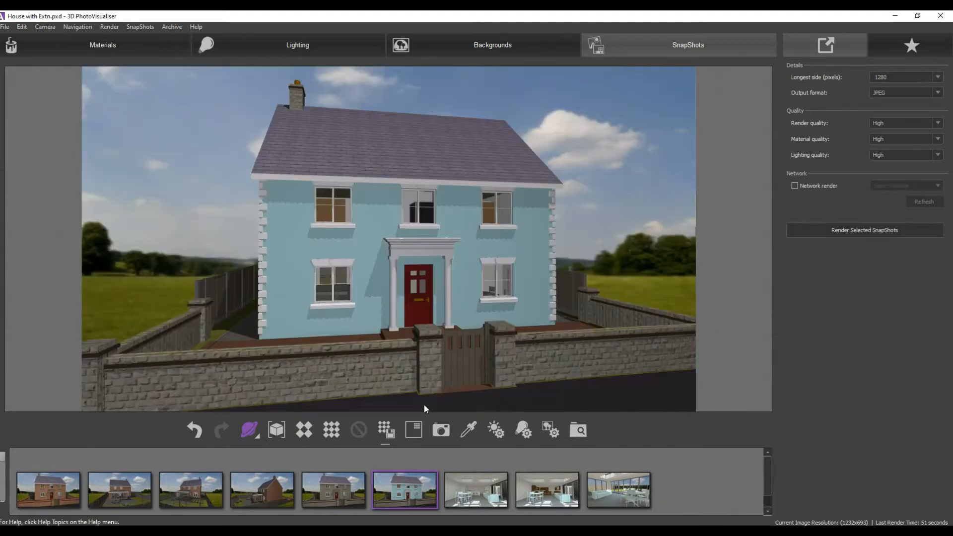
{"action": "left_click_drag", "start_coordinate": [365, 378], "coordinate": [389, 378]}
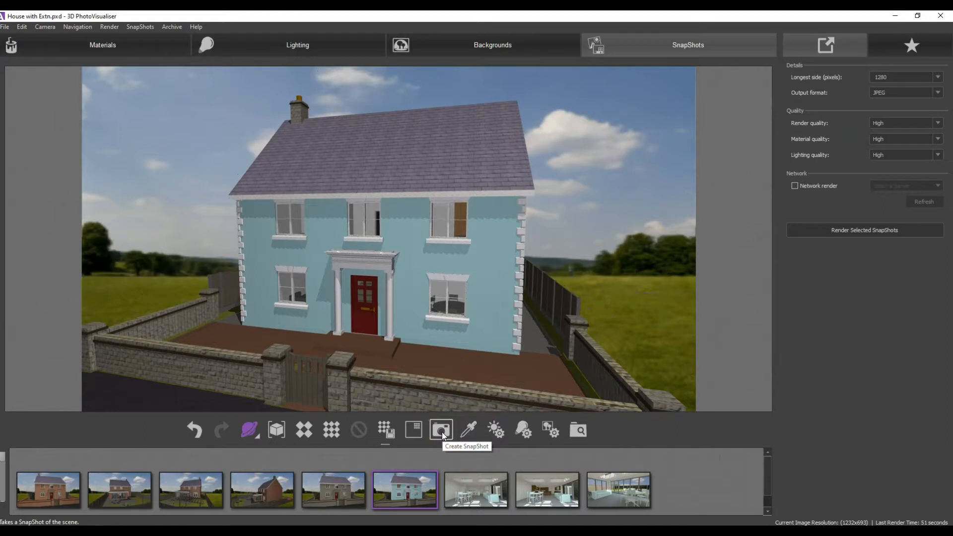
{"action": "left_click", "coordinate": [422, 489]}
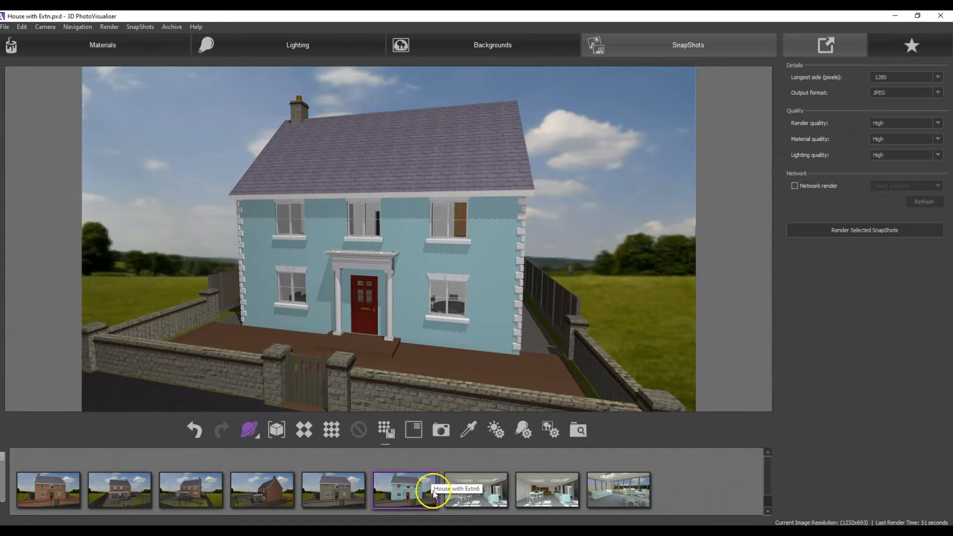
Load the interior snapshots into the scene in turn and move the camera through the glazing towards the kitchen.
{"action": "left_click_drag", "start_coordinate": [477, 499], "coordinate": [448, 313]}
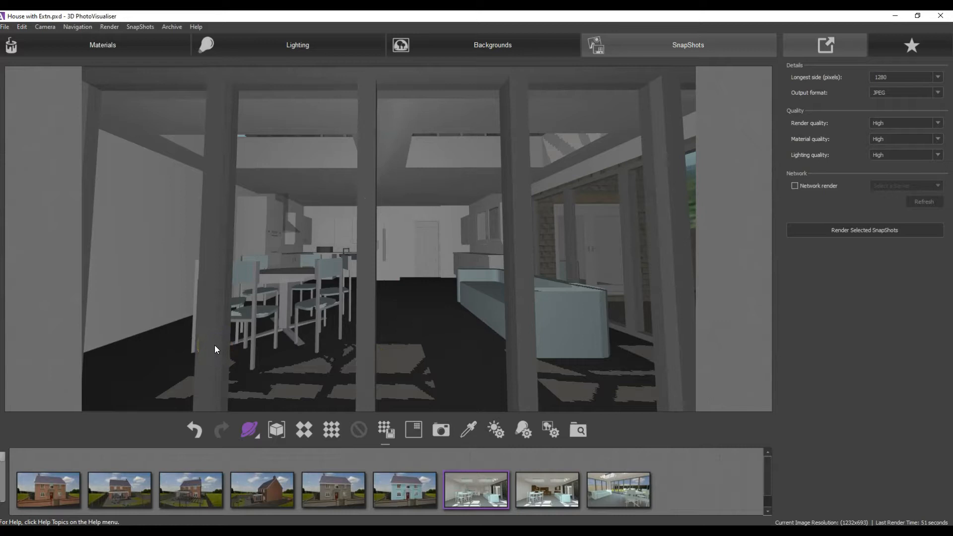
{"action": "left_click", "coordinate": [635, 496]}
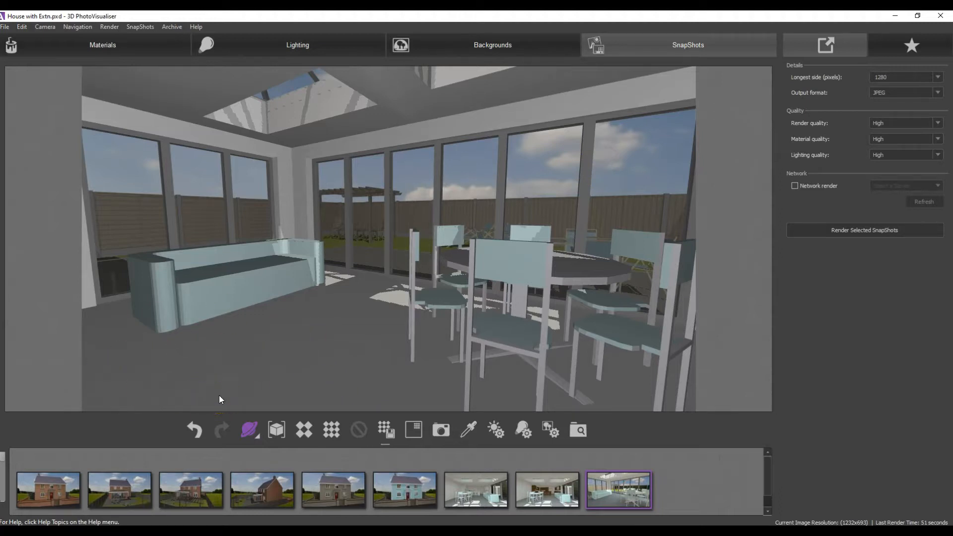
{"action": "left_click_drag", "start_coordinate": [463, 490], "coordinate": [371, 304]}
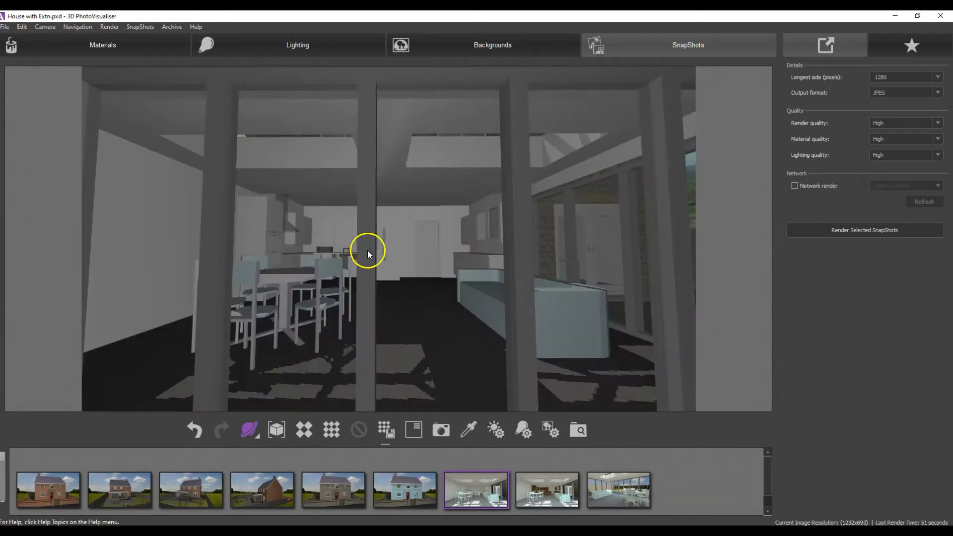
{"action": "scroll", "coordinate": [408, 346], "scroll_direction": "up", "scroll_amount": 3}
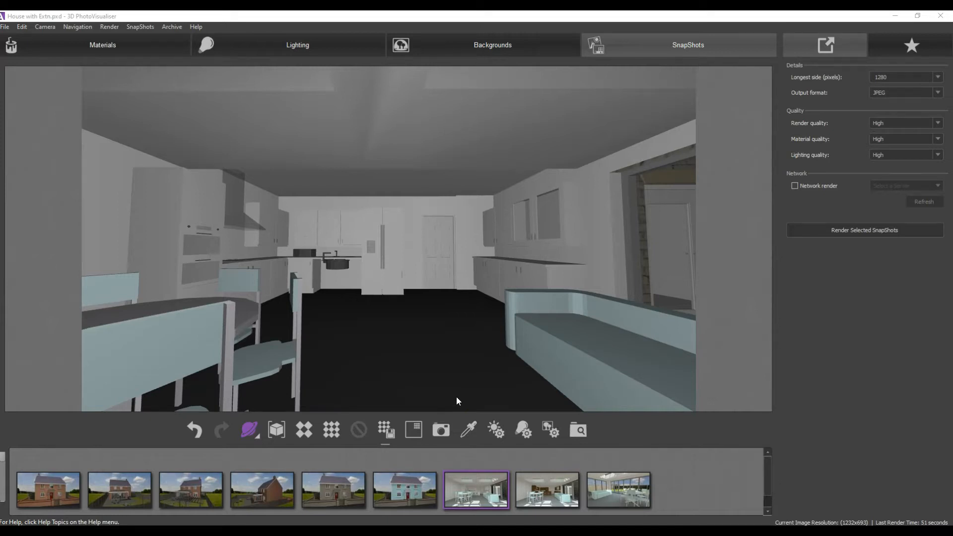
Load the brick rear-view patio snapshot into the scene and update it with only the materials of the light blue house snapshot.
{"action": "left_click_drag", "start_coordinate": [119, 496], "coordinate": [364, 301]}
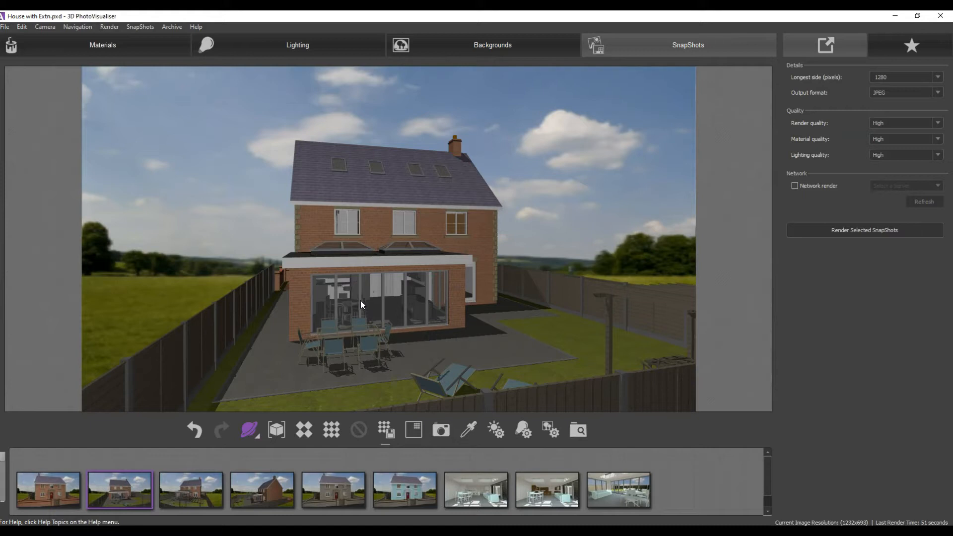
{"action": "left_click", "coordinate": [403, 496]}
{"action": "left_click", "coordinate": [416, 487]}
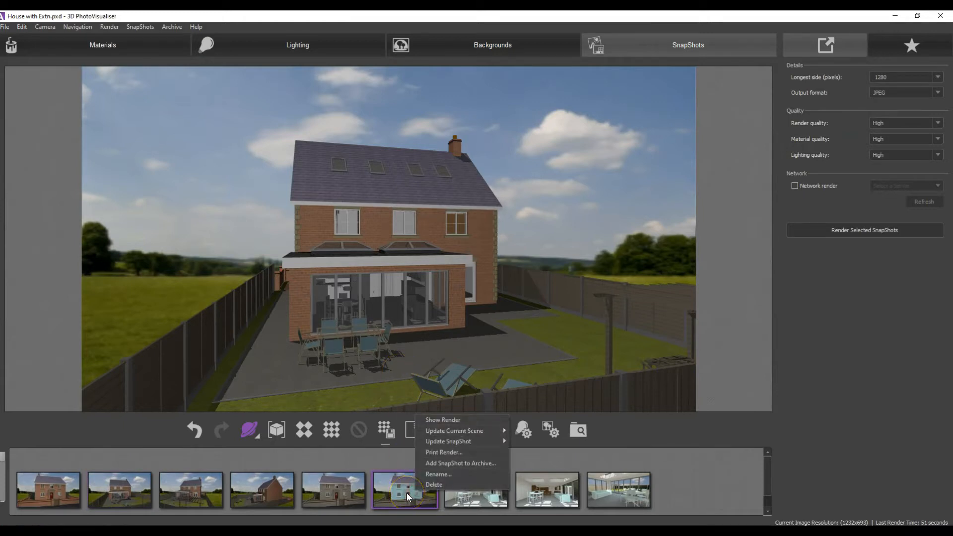
{"action": "left_click", "coordinate": [425, 431]}
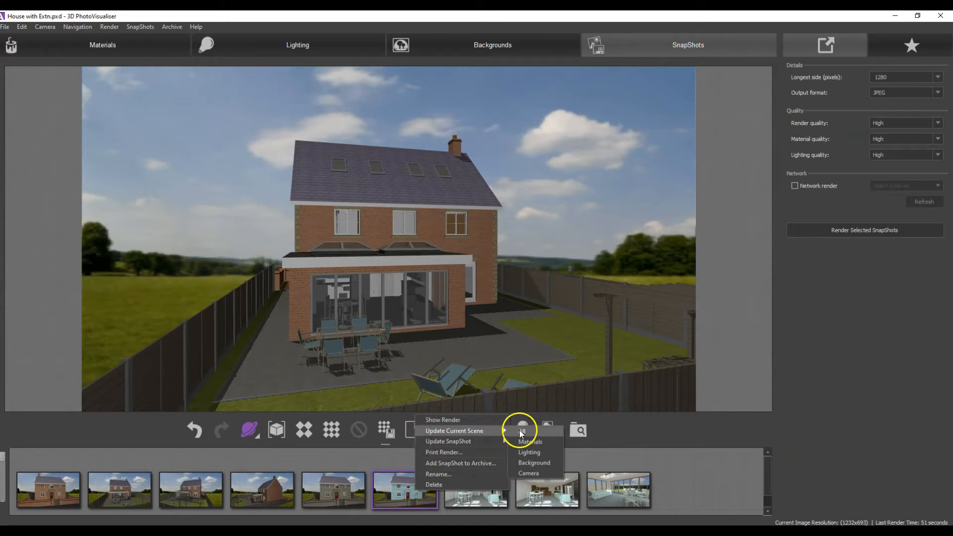
{"action": "left_click", "coordinate": [540, 456]}
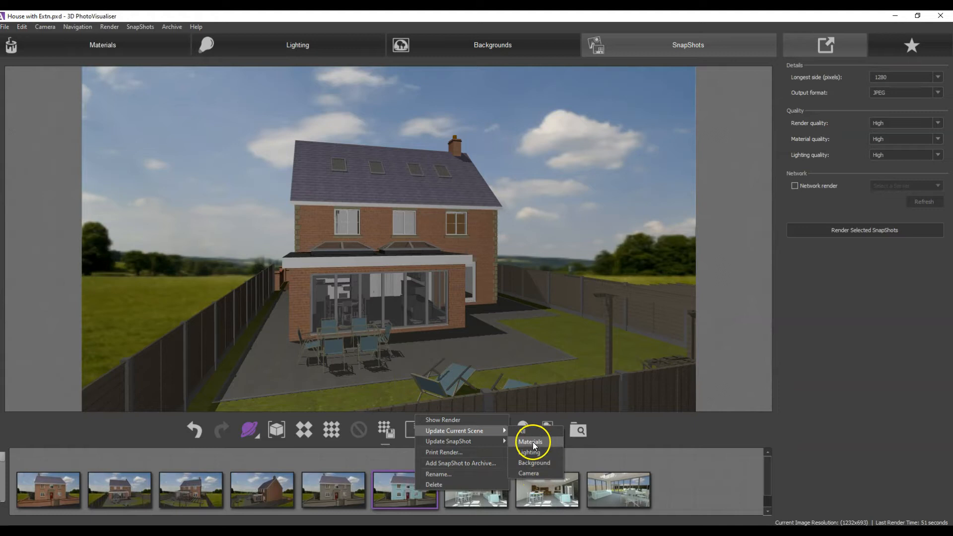
{"action": "left_click", "coordinate": [533, 441]}
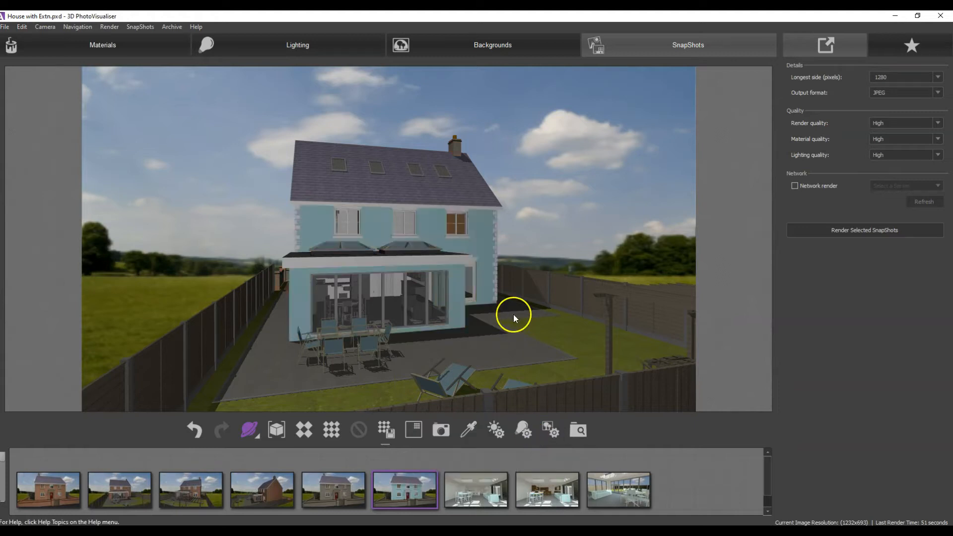
{"action": "left_click_drag", "start_coordinate": [347, 329], "coordinate": [571, 331]}
{"action": "left_click", "coordinate": [442, 430]}
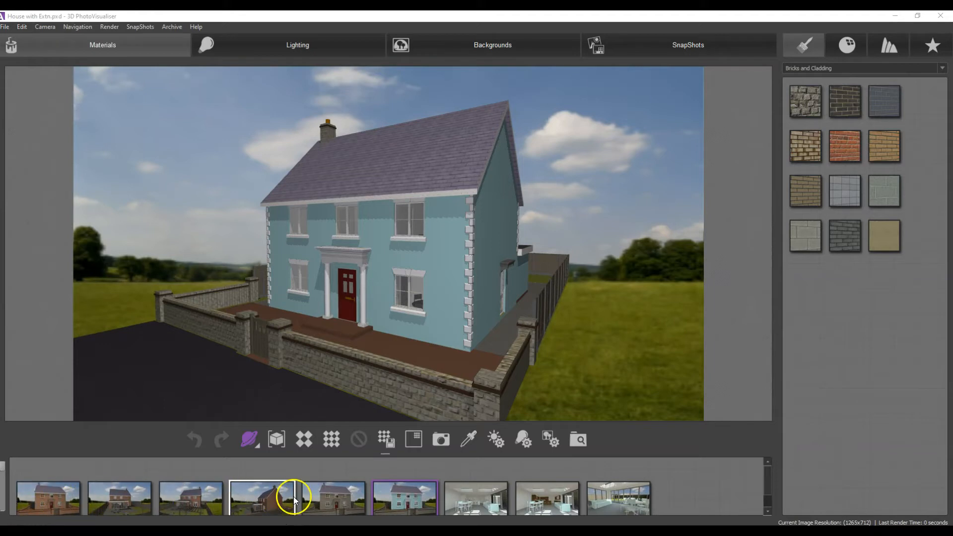
Select the four brick house exterior snapshots together and open their renders for printing.
{"action": "left_click", "coordinate": [56, 505]}
{"action": "left_click", "coordinate": [124, 502]}
{"action": "left_click", "coordinate": [187, 502]}
{"action": "left_click", "coordinate": [267, 503]}
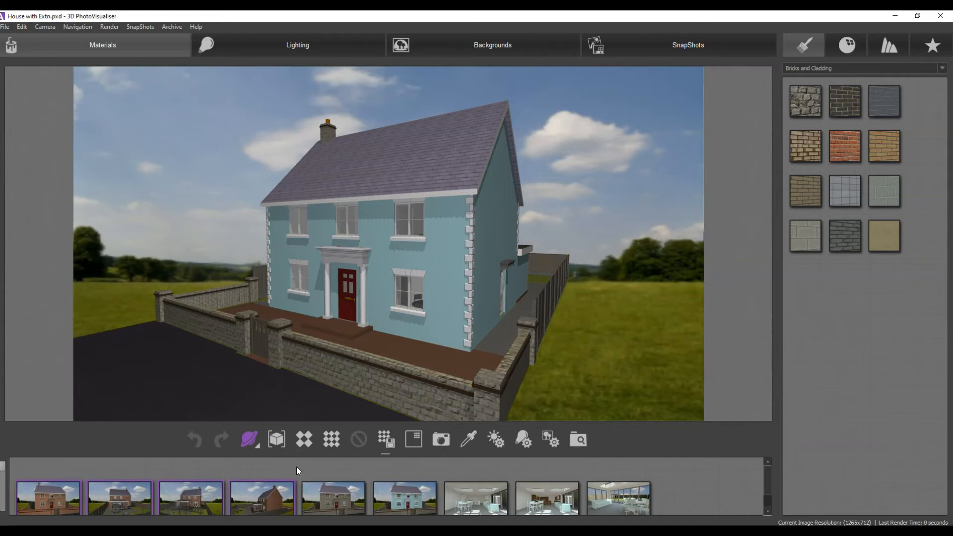
{"action": "right_click", "coordinate": [254, 500]}
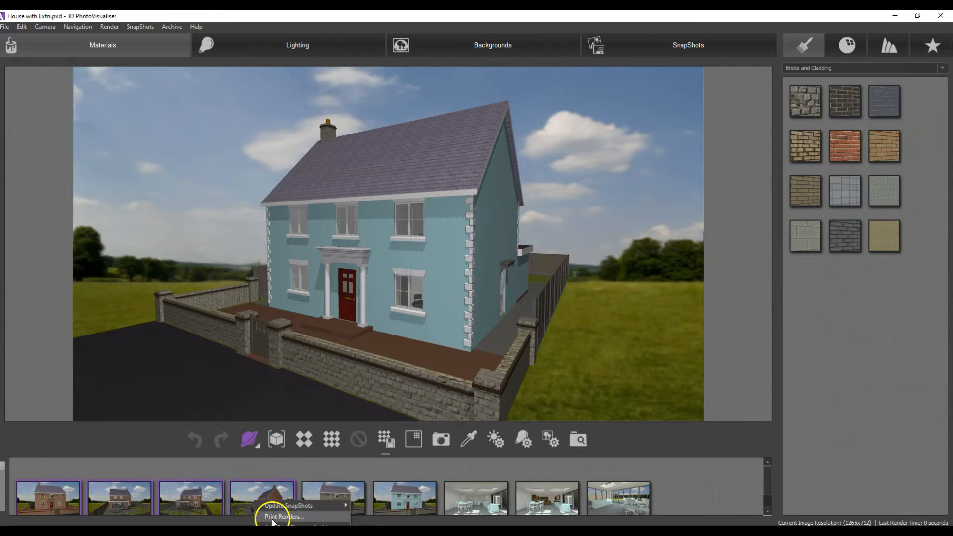
{"action": "left_click", "coordinate": [274, 517]}
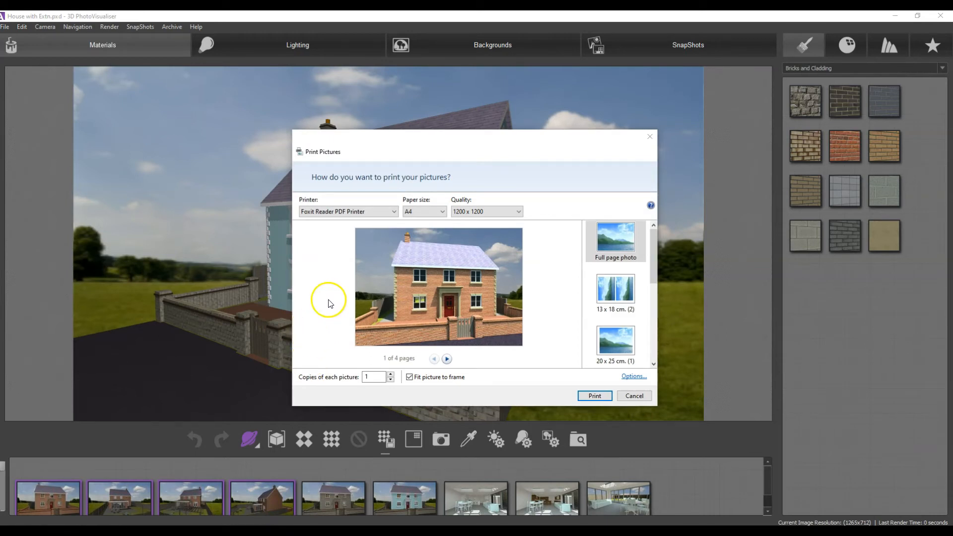
Choose Foxit Reader PDF Printer as the printer and page through the print previews of the selected renders.
{"action": "left_click", "coordinate": [394, 212]}
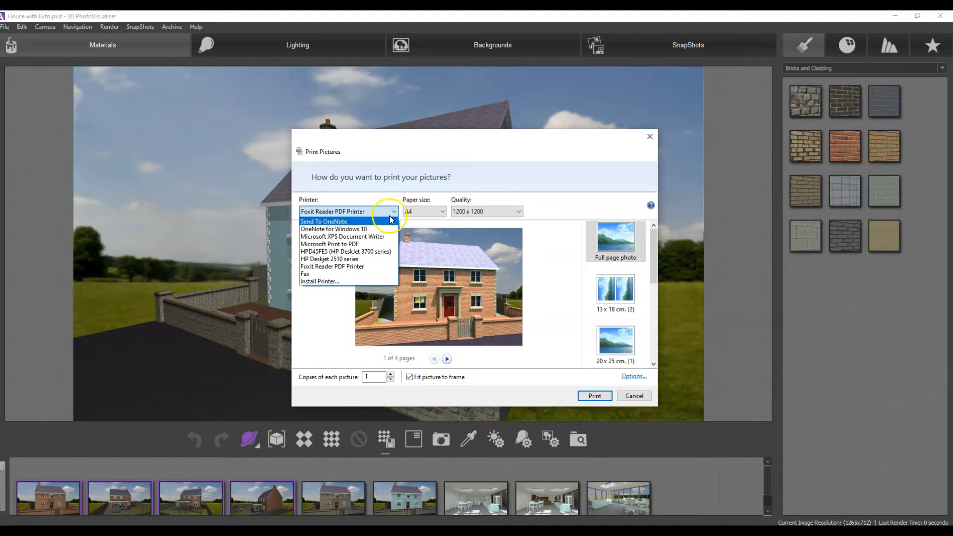
{"action": "left_click", "coordinate": [363, 267]}
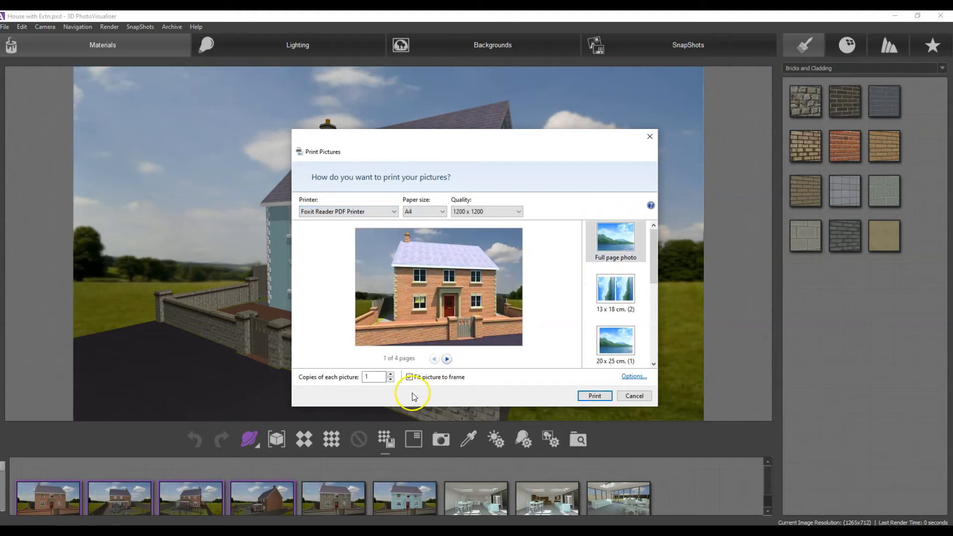
{"action": "left_click", "coordinate": [447, 358]}
{"action": "left_click", "coordinate": [447, 358]}
{"action": "left_click", "coordinate": [447, 358]}
{"action": "left_click", "coordinate": [435, 358]}
{"action": "left_click", "coordinate": [435, 359]}
{"action": "left_click", "coordinate": [435, 359]}
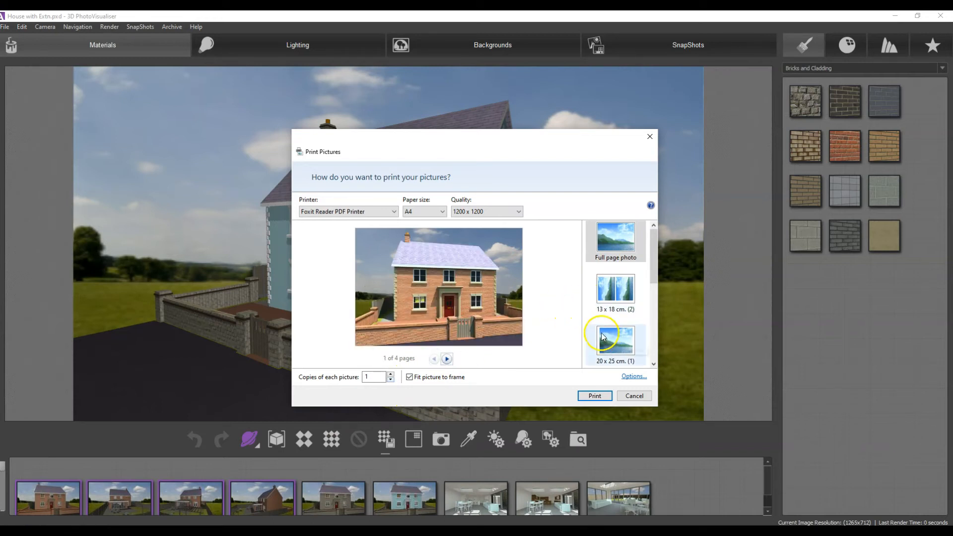
Lay the pictures out four to a page at 9 x 13 cm and print them to a PDF named 4 House Print Out.
{"action": "left_click", "coordinate": [602, 333]}
{"action": "left_click", "coordinate": [602, 334]}
{"action": "left_click", "coordinate": [610, 343]}
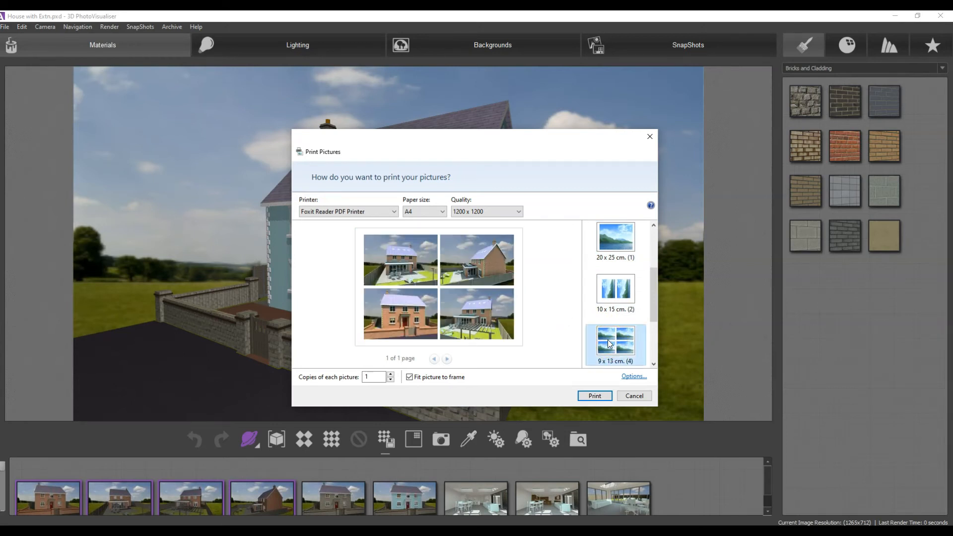
{"action": "left_click", "coordinate": [594, 396]}
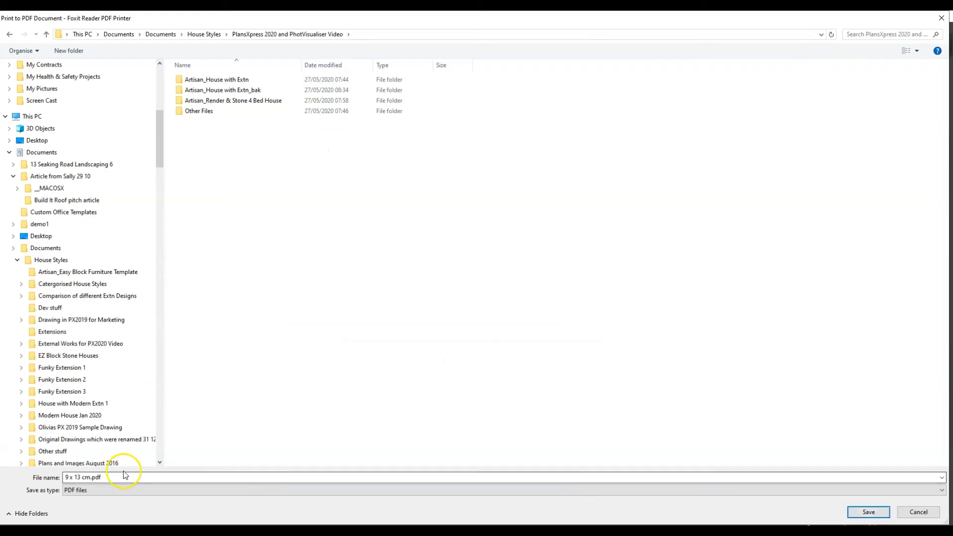
{"action": "left_click", "coordinate": [130, 476]}
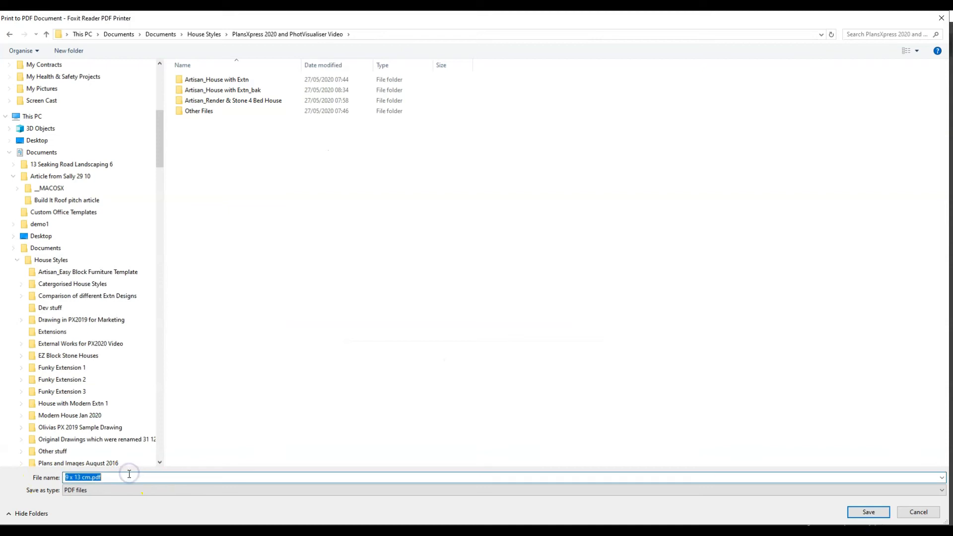
{"action": "type", "text": "4 House Print Out"}
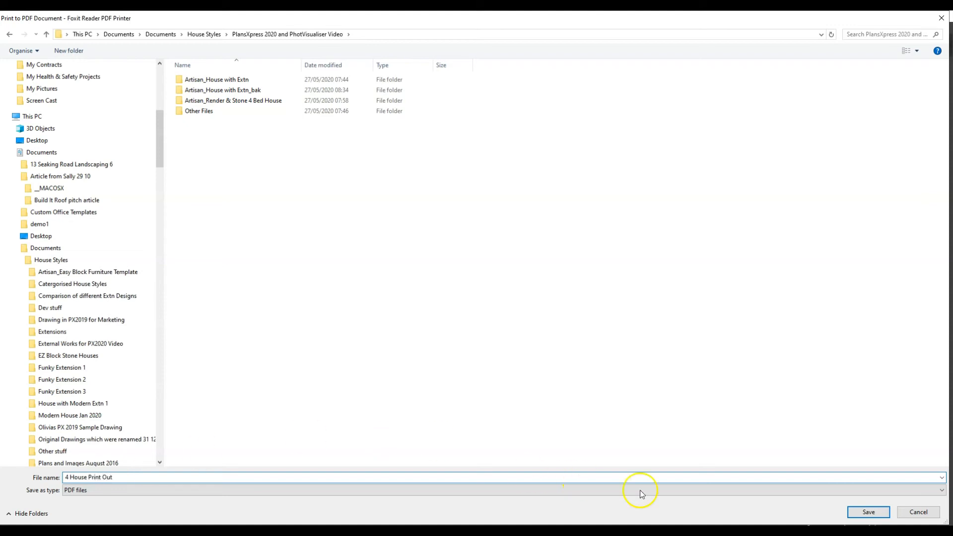
{"action": "left_click", "coordinate": [867, 512]}
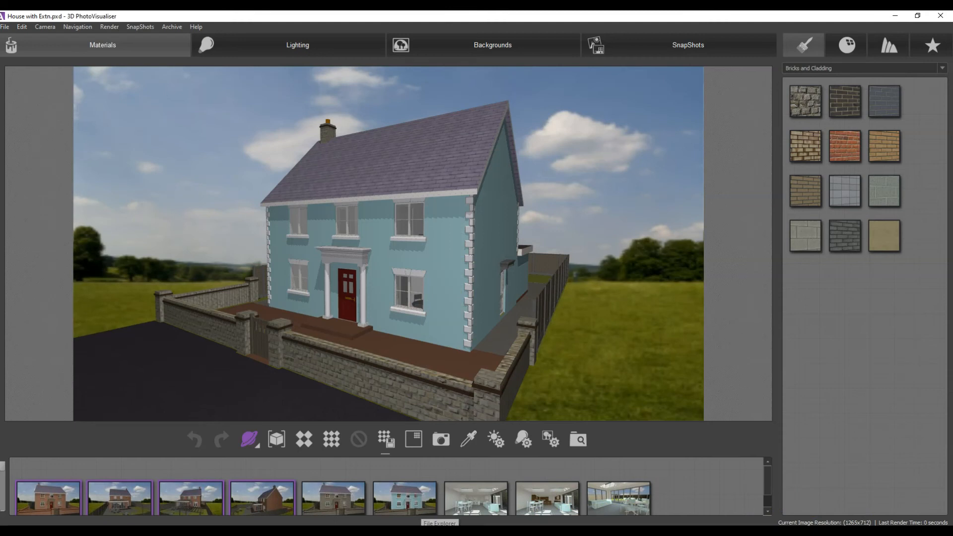
Switch to File Explorer and open 4 House Print Out.pdf from the PlansXpress 2020 and PhotVisualiser Video folder.
{"action": "left_click", "coordinate": [573, 446]}
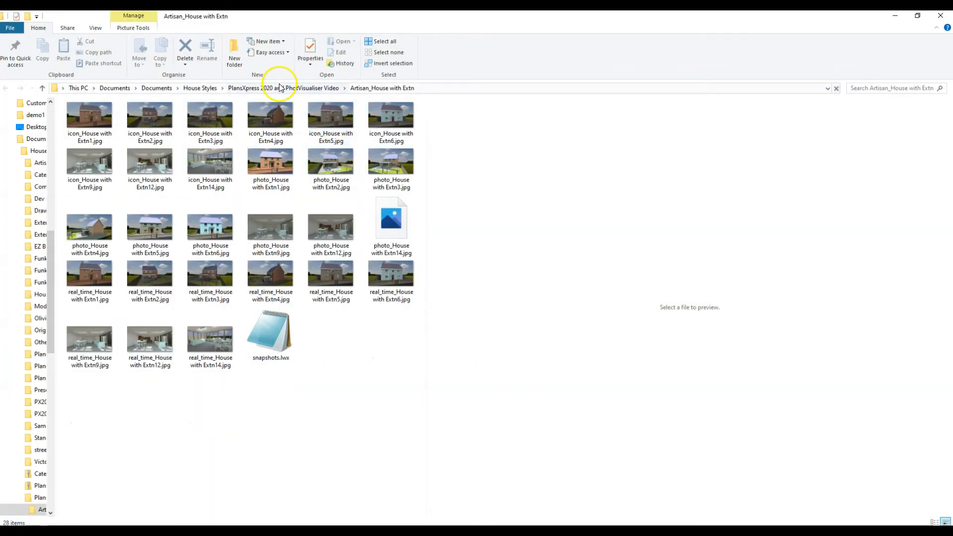
{"action": "left_click", "coordinate": [281, 88]}
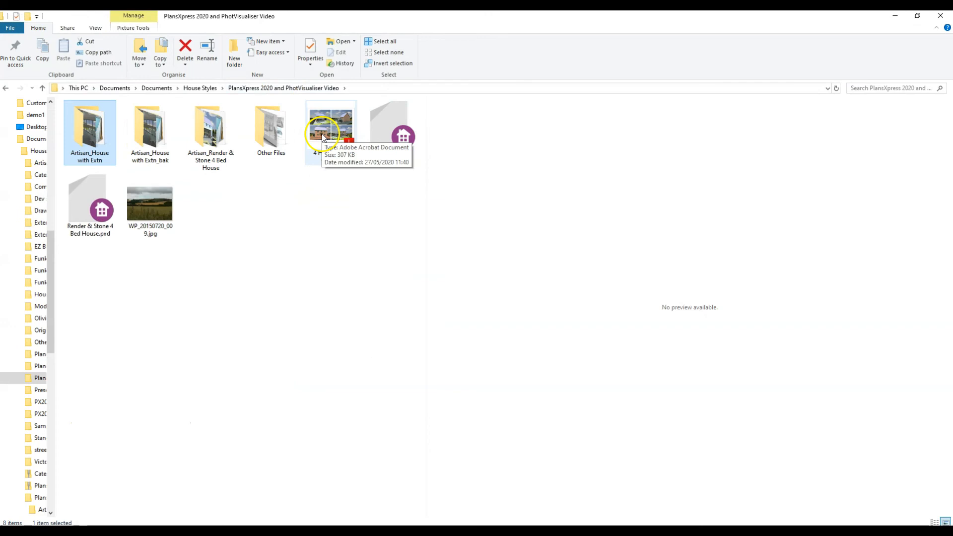
{"action": "double_click", "coordinate": [323, 136]}
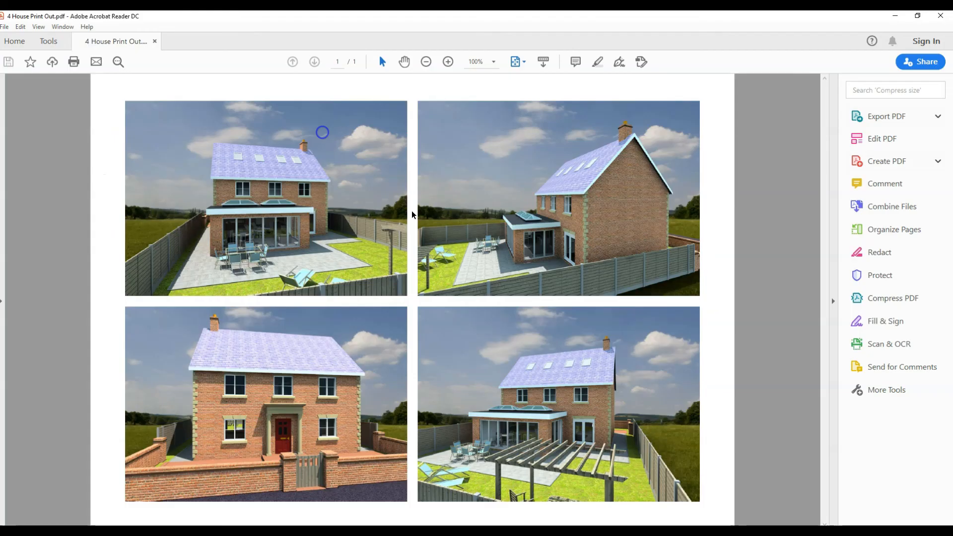